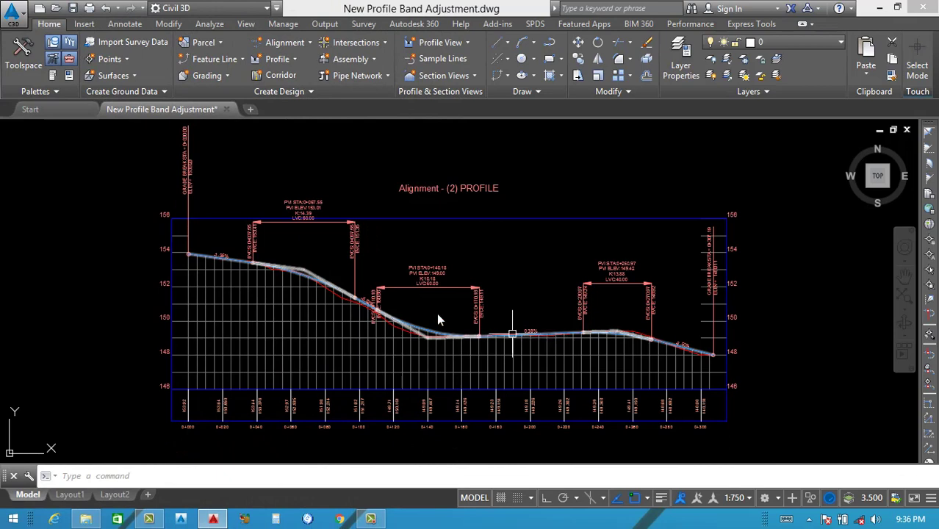
Open the properties of the Alignment - (2) profile view and review the settings of its Profile Data band.
scroll(412, 309, down, 2)
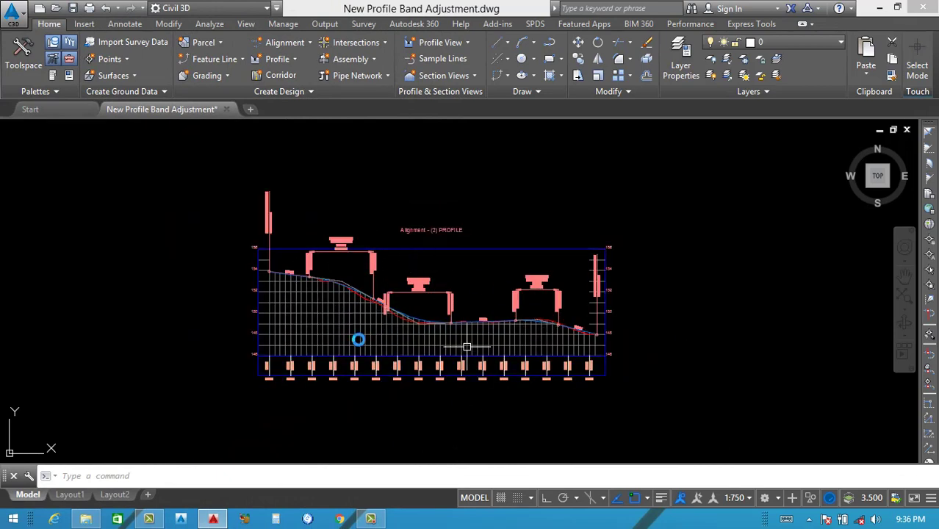
scroll(326, 375, up, 2)
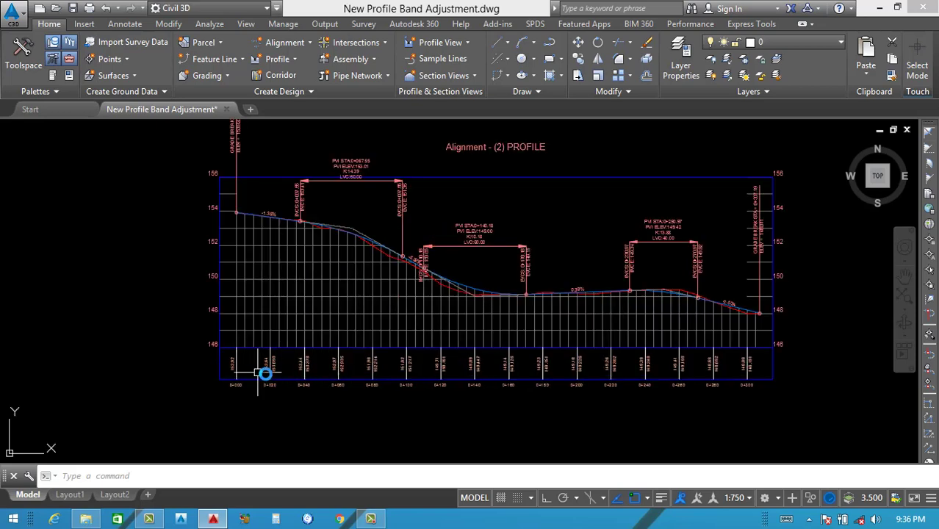
scroll(340, 379, up, 2)
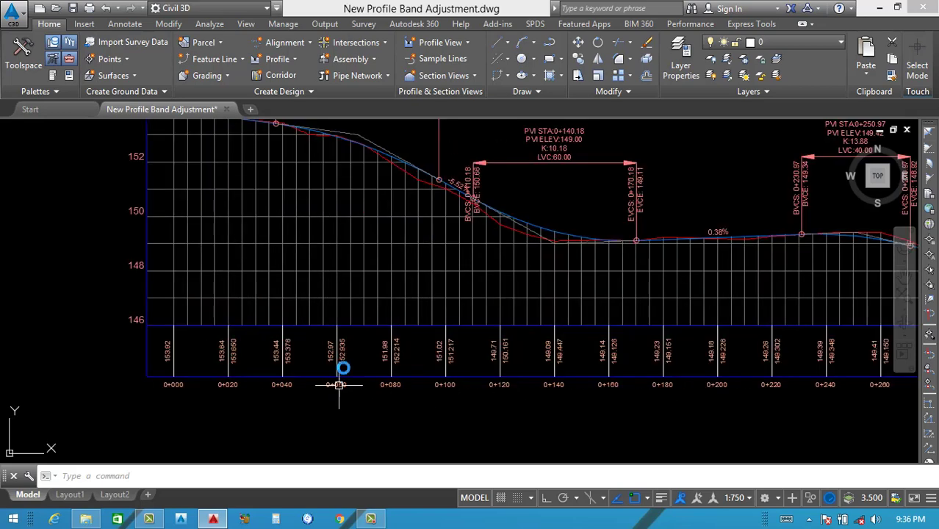
click(376, 301)
right_click(379, 303)
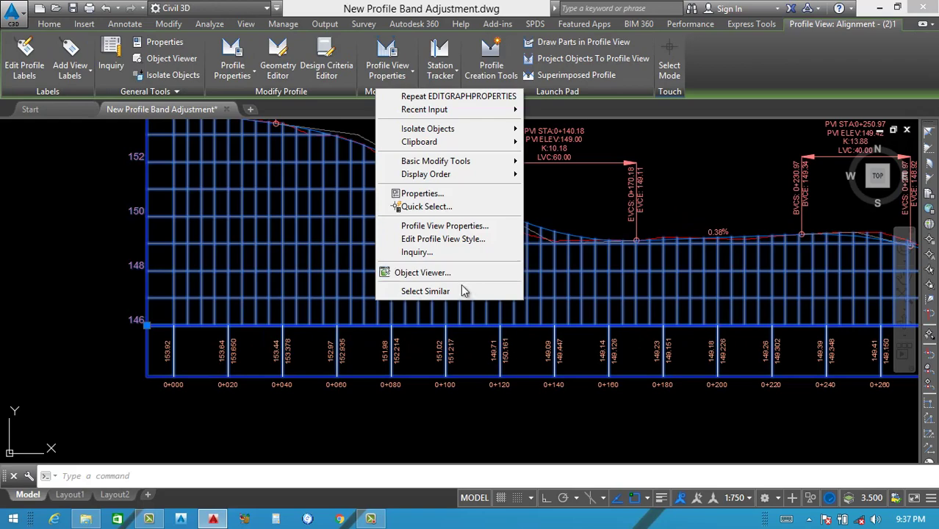
click(441, 228)
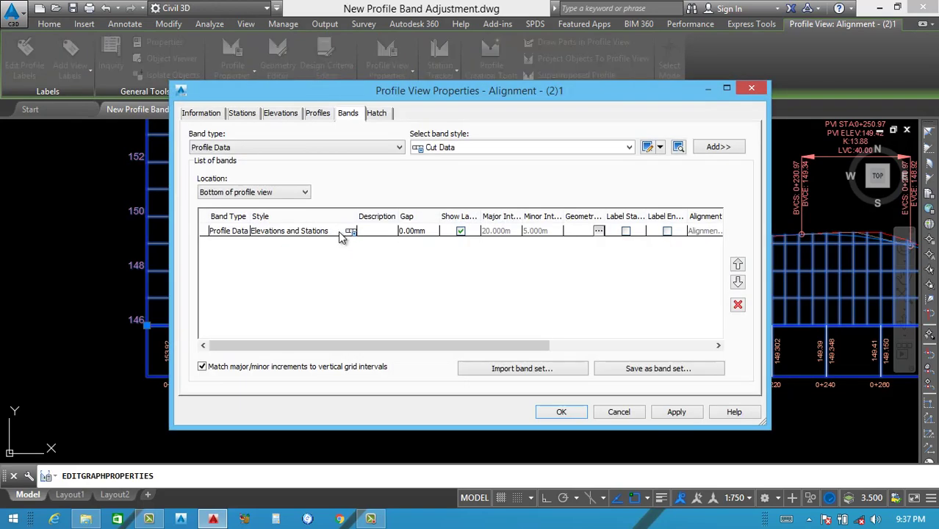
drag(472, 344, 620, 344)
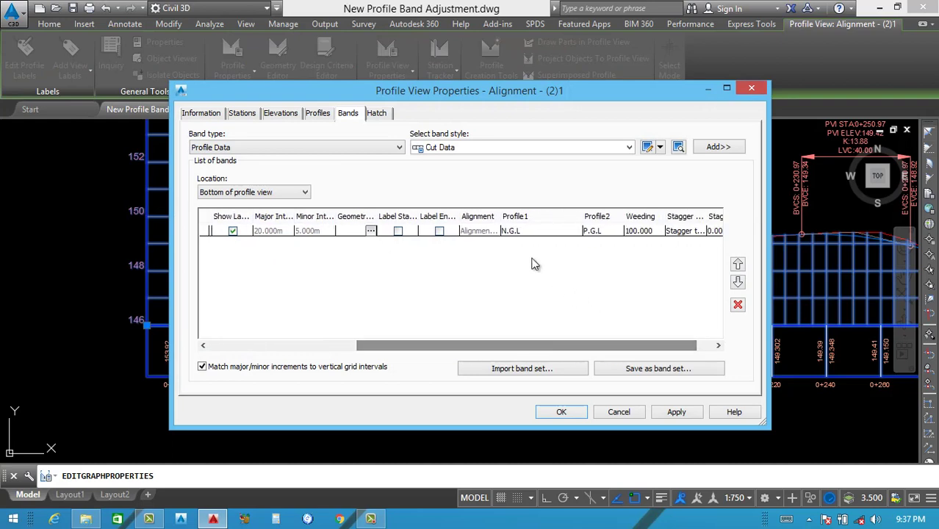
drag(501, 346, 278, 330)
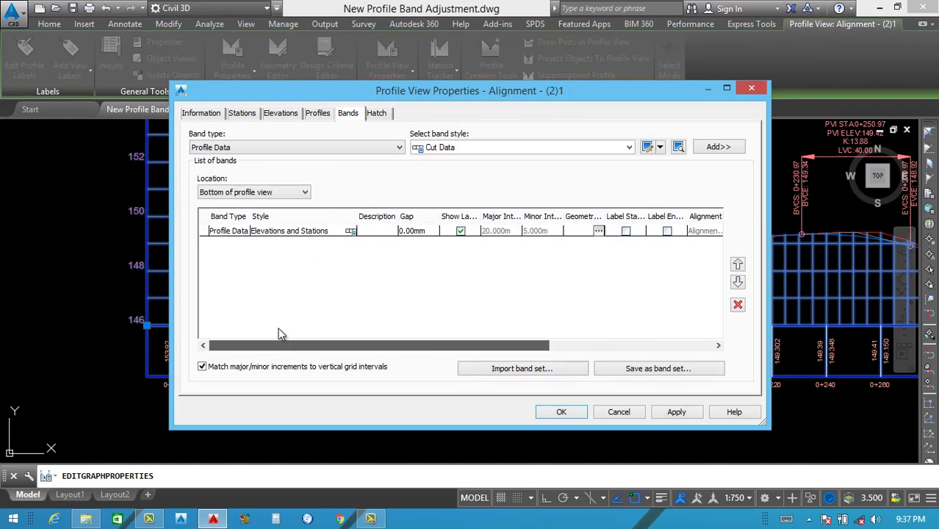
Open the Elevations and Stations band style for editing and compose its Major Station label.
click(352, 231)
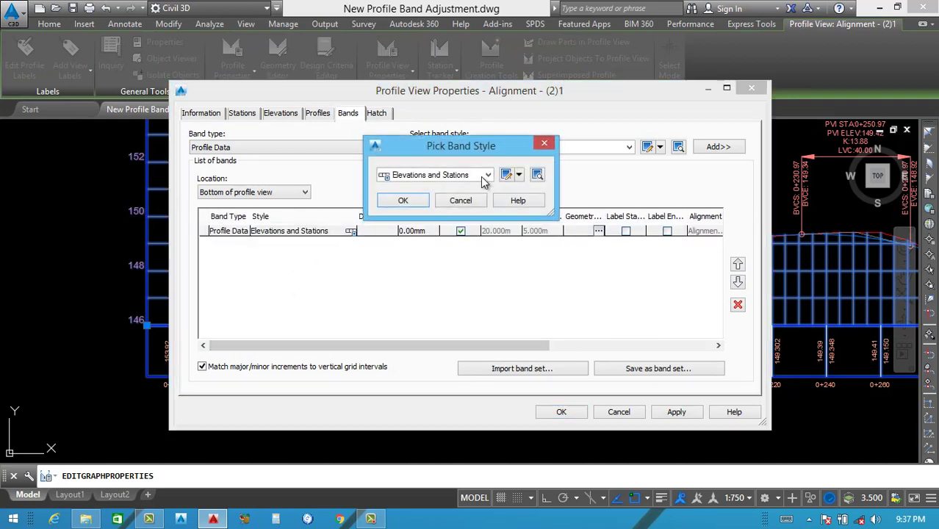
click(506, 175)
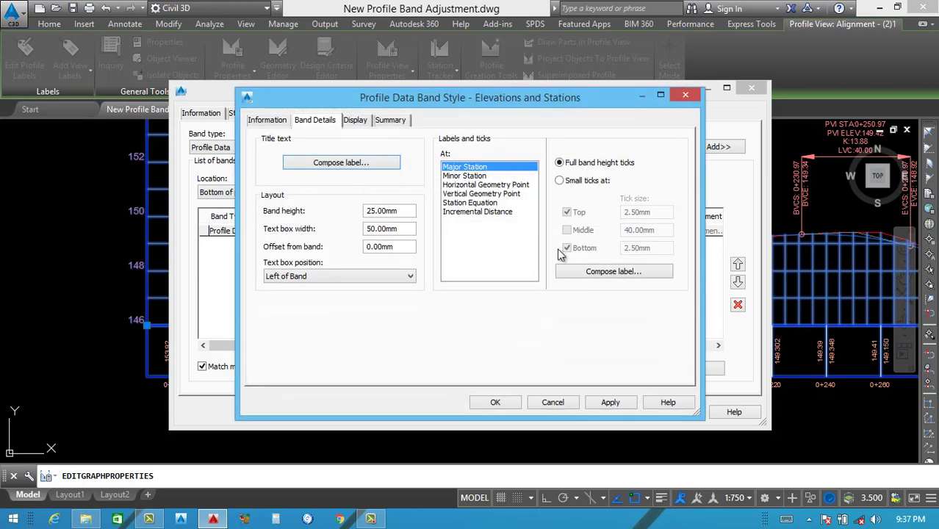
click(603, 272)
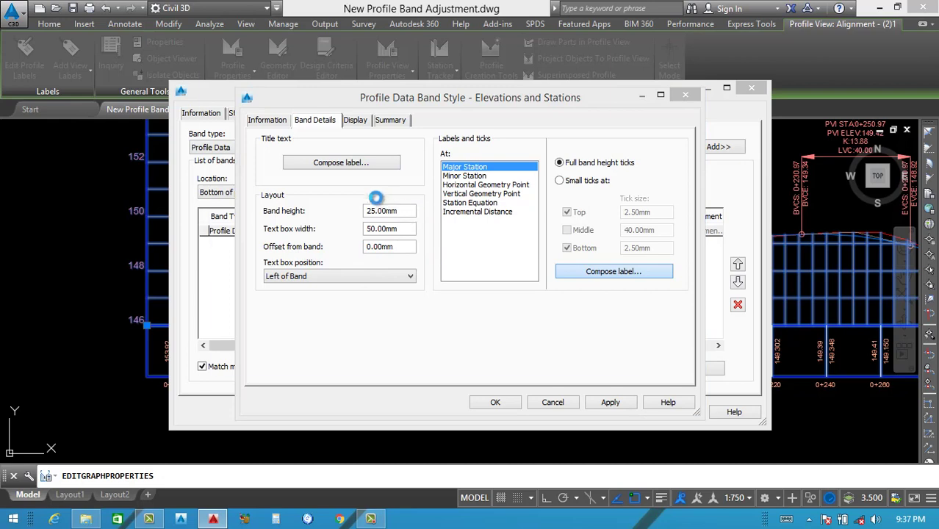
Rename the Station Value component of the Major Station label to Station.
click(278, 134)
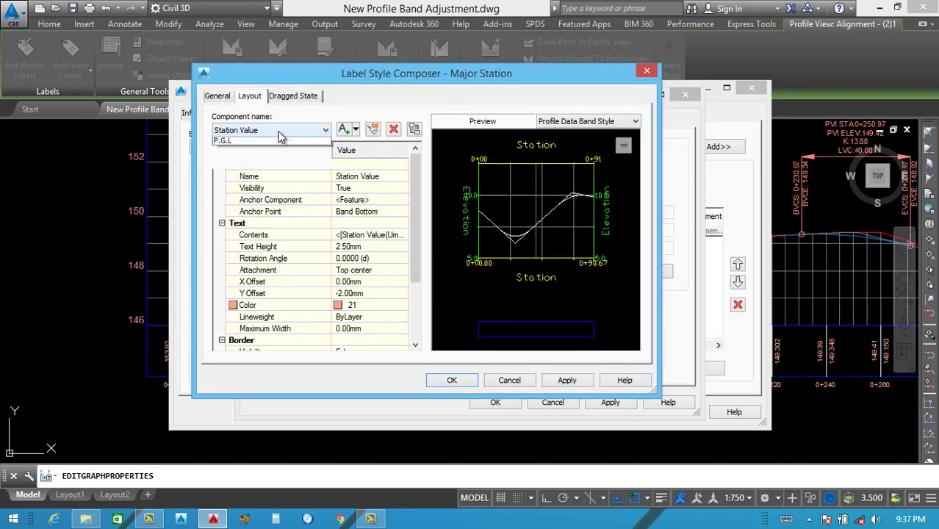
click(278, 131)
click(384, 176)
click(383, 176)
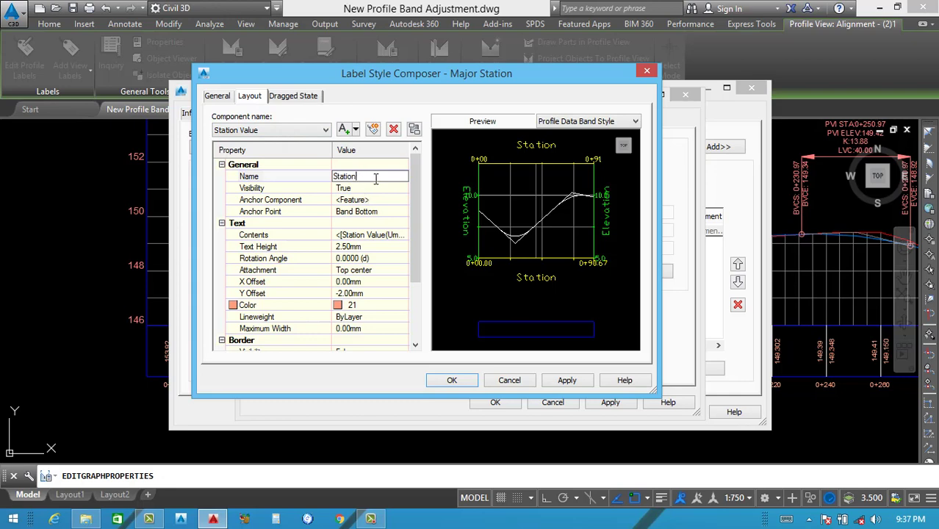
Format the Station component's contents as yellow, bold text and apply the label style change.
click(397, 235)
click(403, 235)
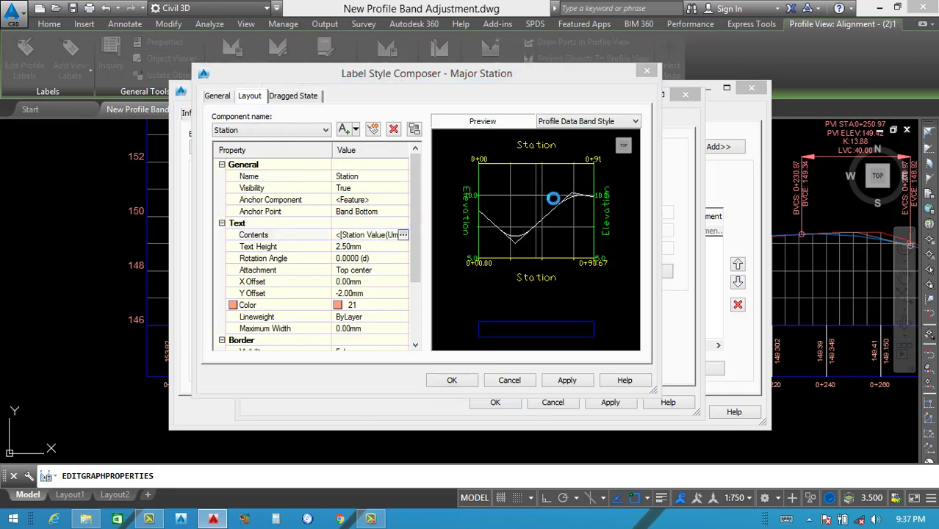
key(ctrl+a)
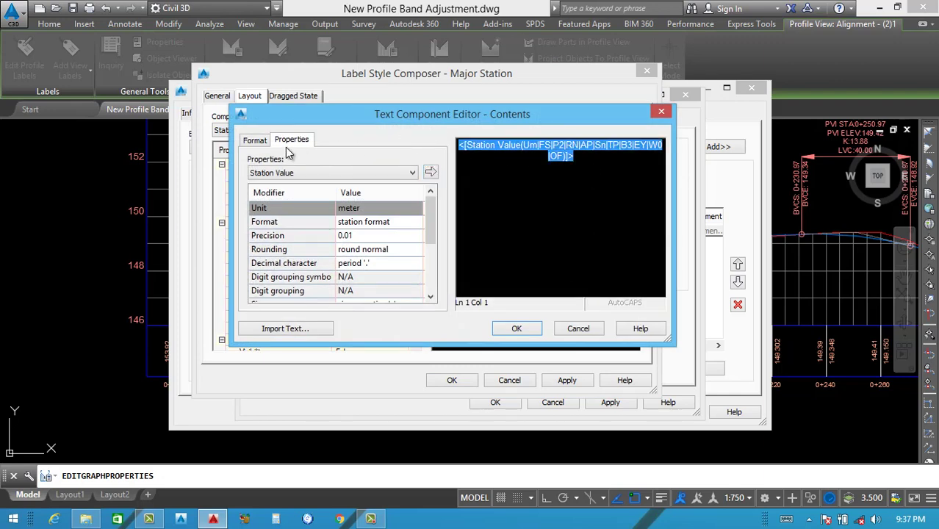
click(257, 140)
click(283, 256)
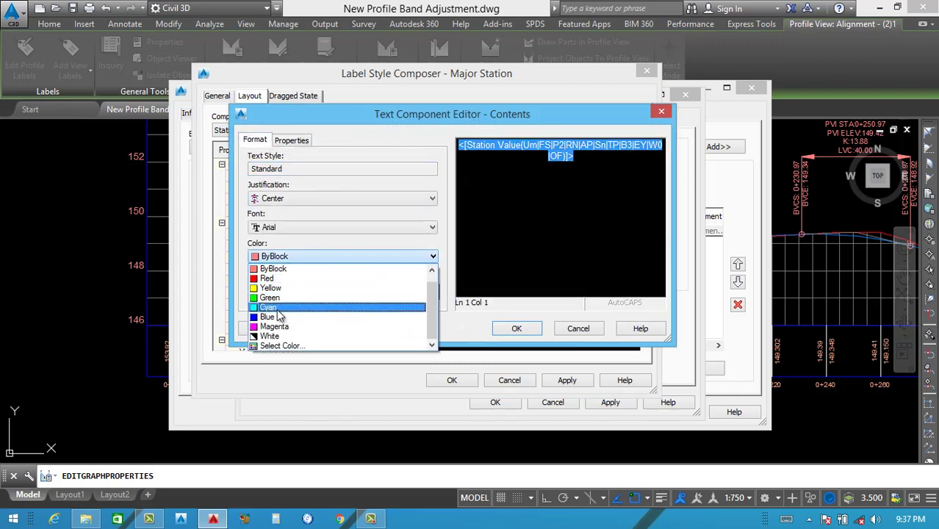
click(294, 288)
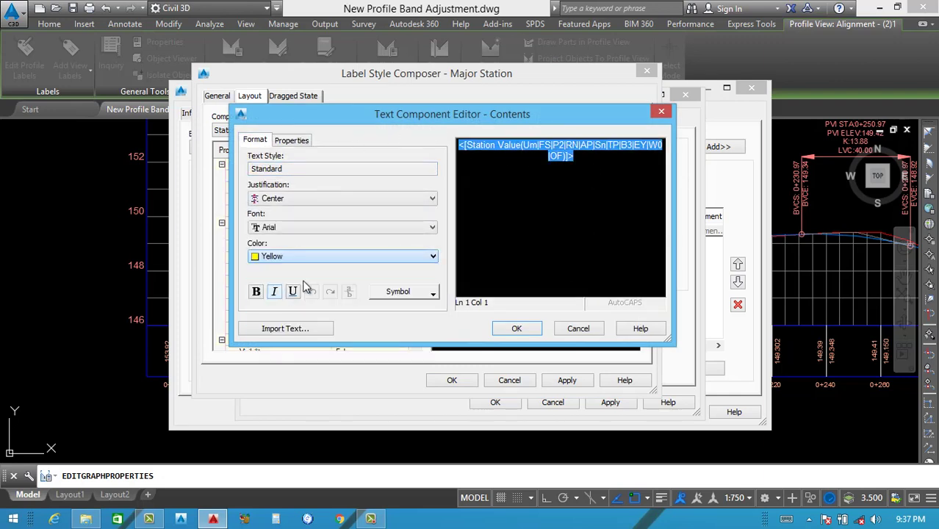
click(256, 293)
click(517, 330)
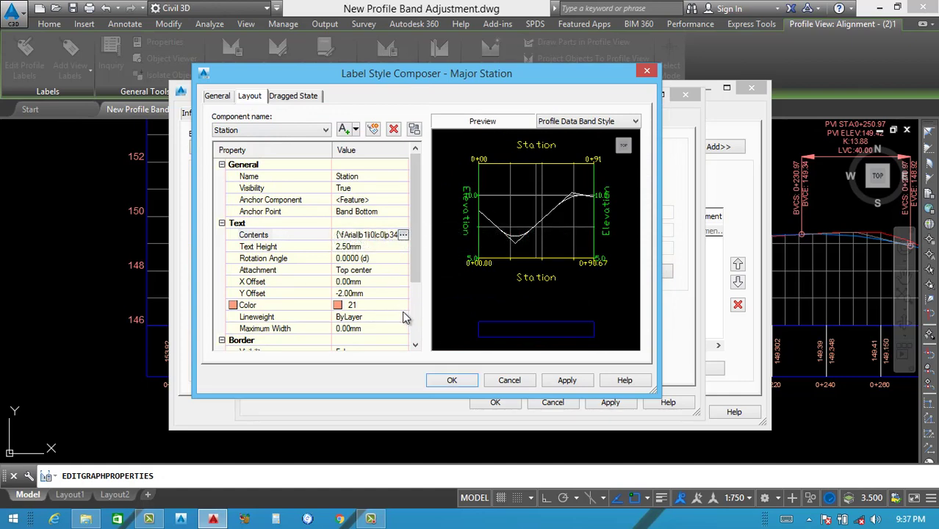
click(453, 381)
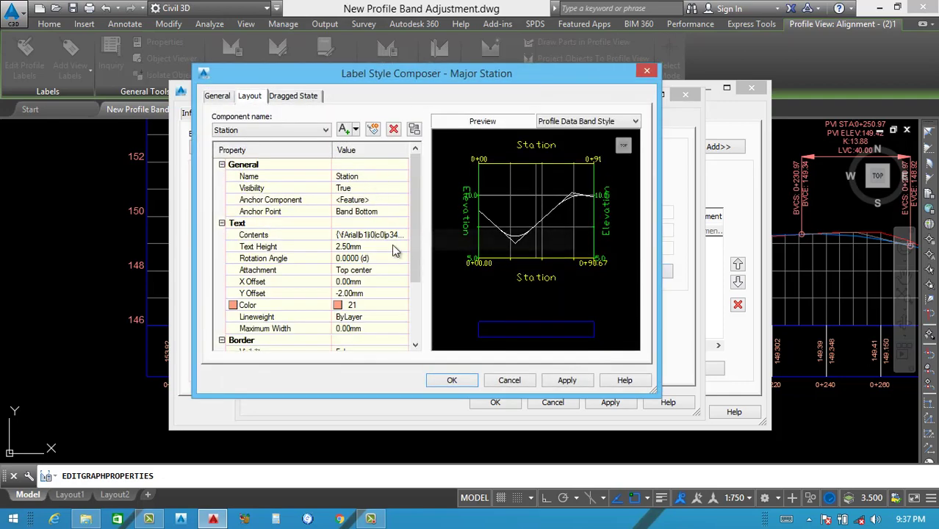
click(406, 235)
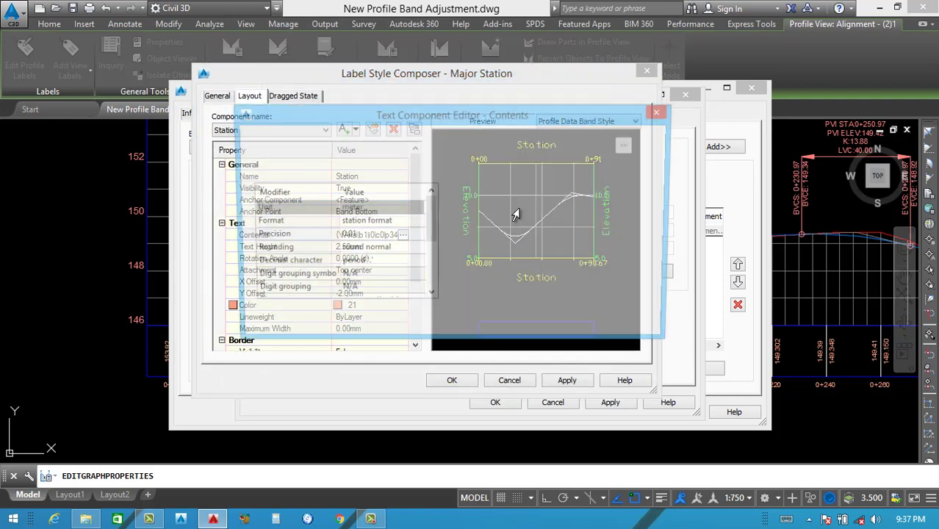
click(514, 329)
click(567, 380)
Format the contents of the N.G.L label component as red, bold text.
click(259, 130)
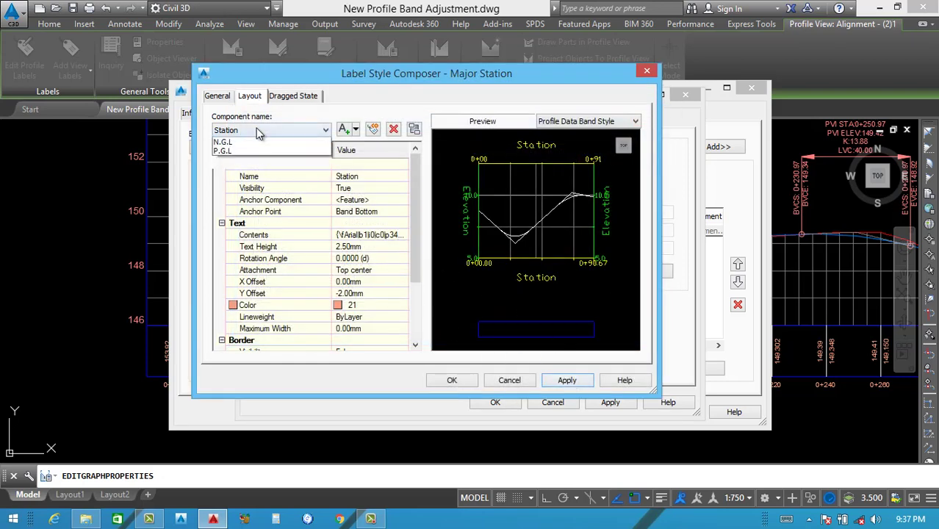
click(256, 150)
click(406, 235)
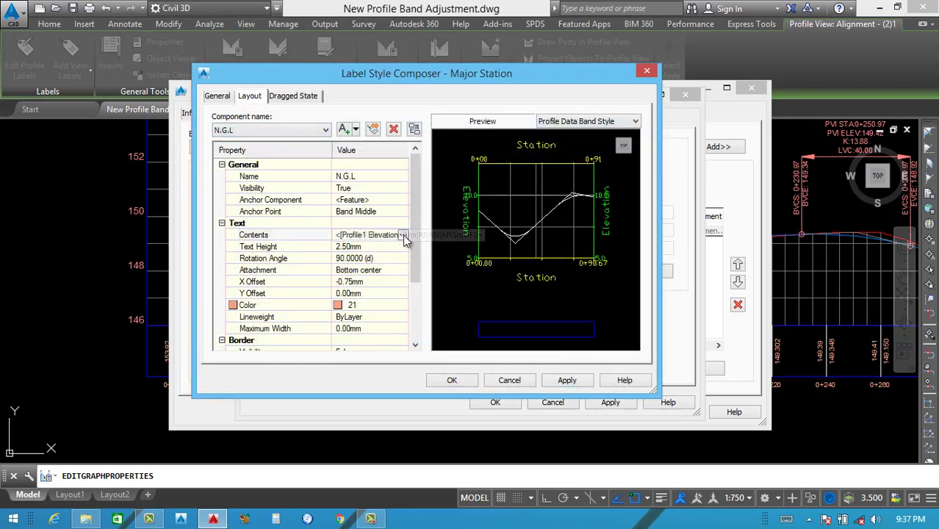
click(406, 235)
click(568, 177)
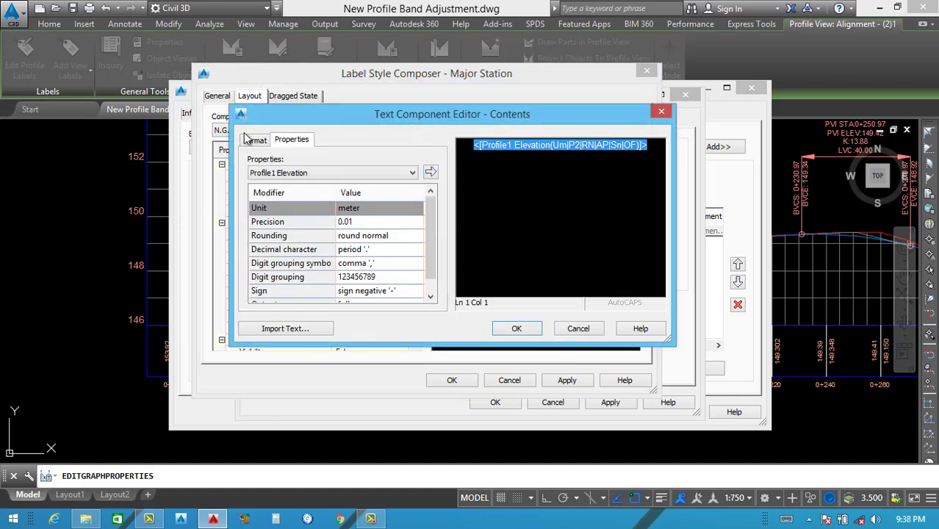
click(255, 140)
click(301, 257)
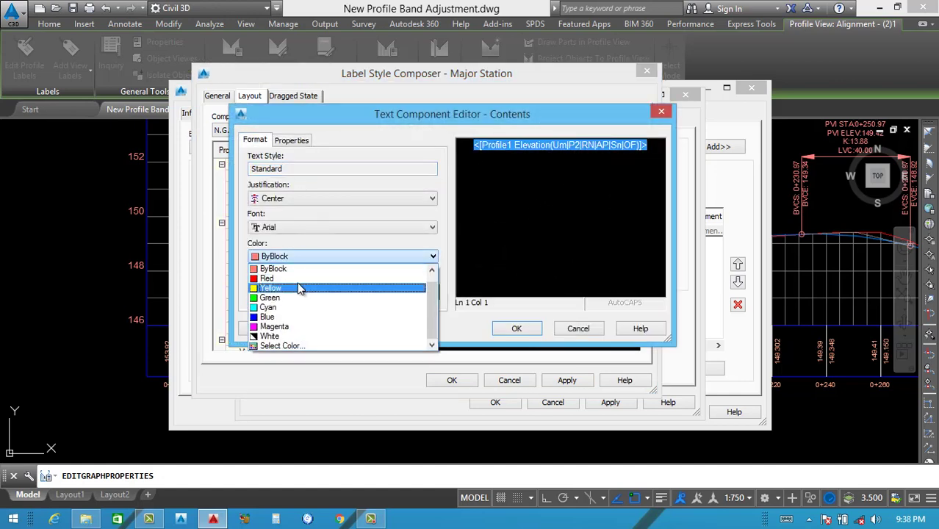
click(303, 286)
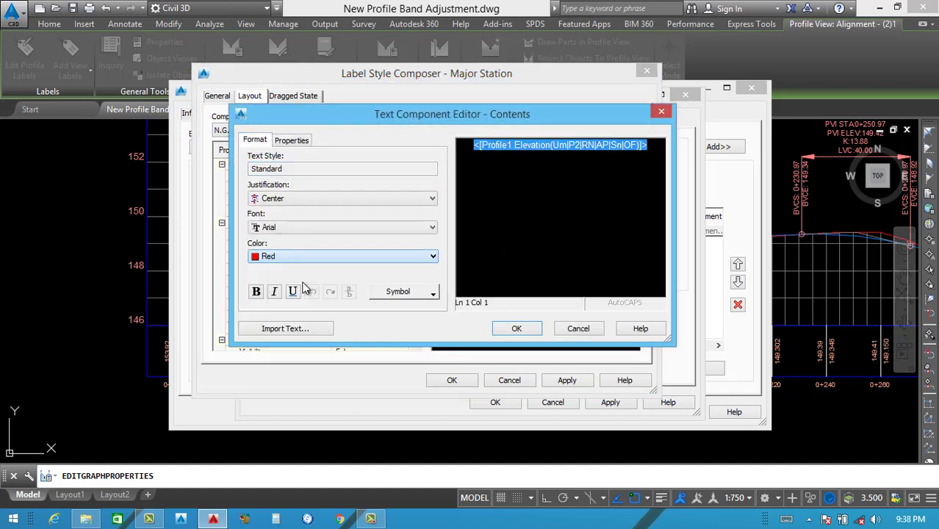
click(256, 292)
click(516, 327)
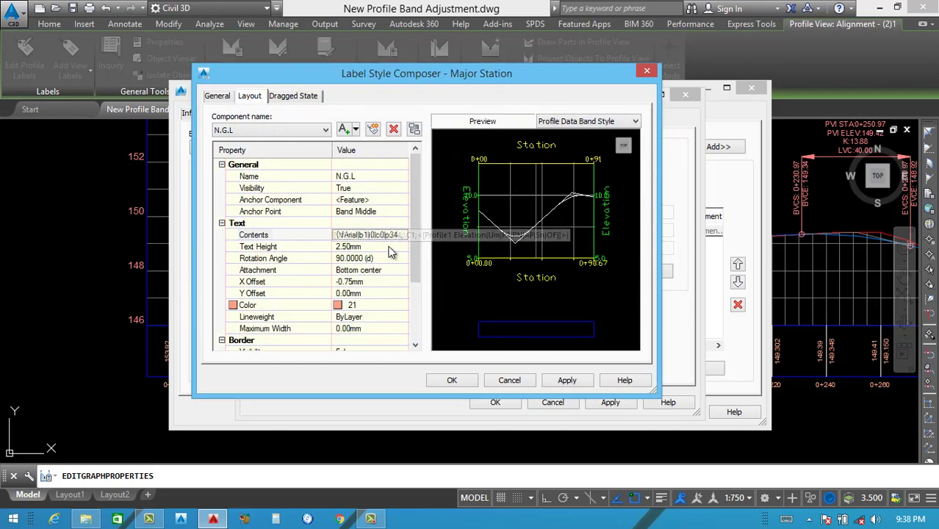
Format the contents of the P.G.L label component as blue, bold text and apply the change.
click(294, 130)
click(250, 160)
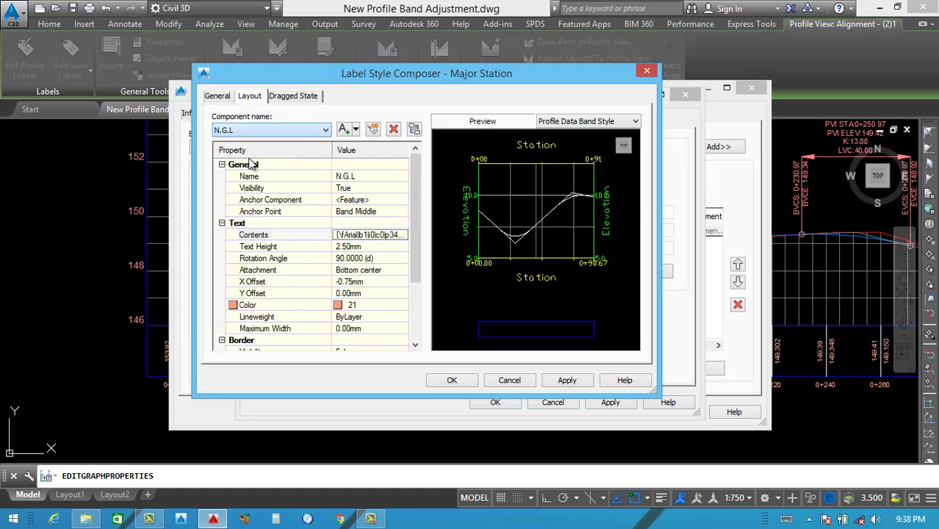
click(405, 234)
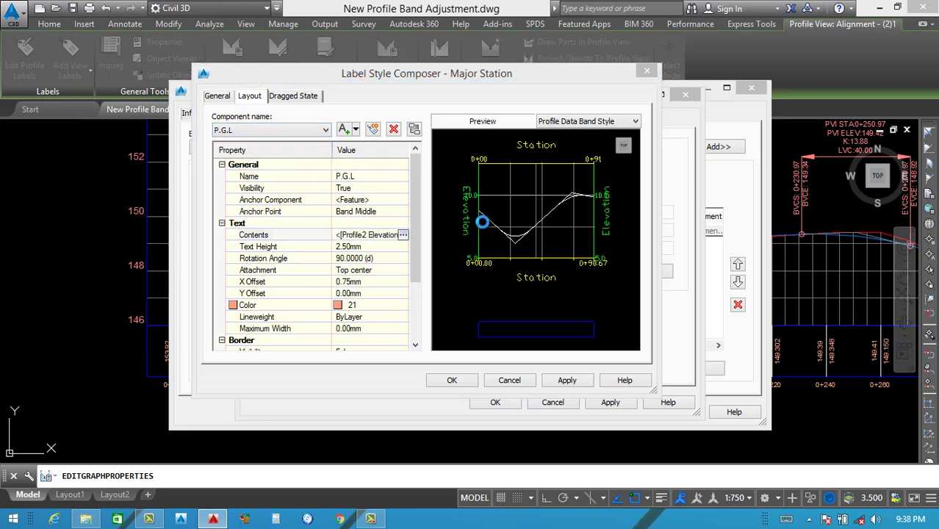
click(255, 140)
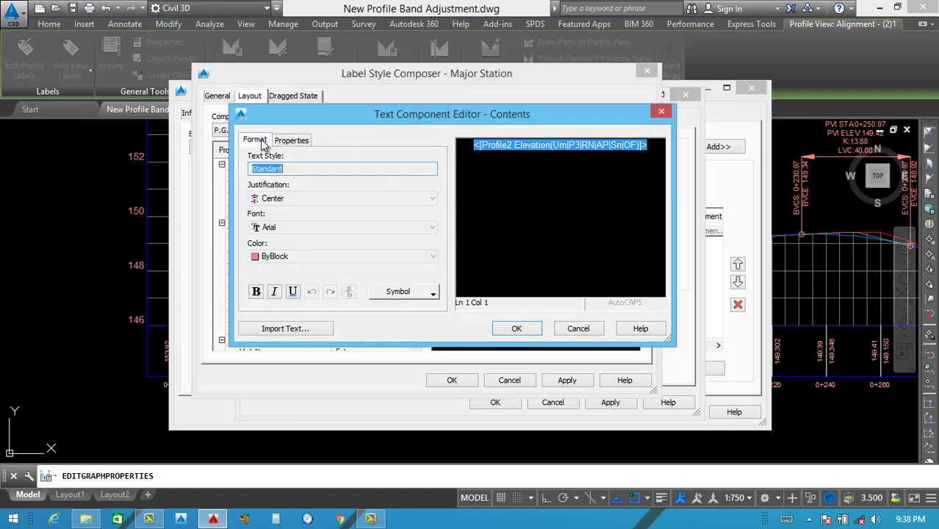
click(317, 257)
click(287, 326)
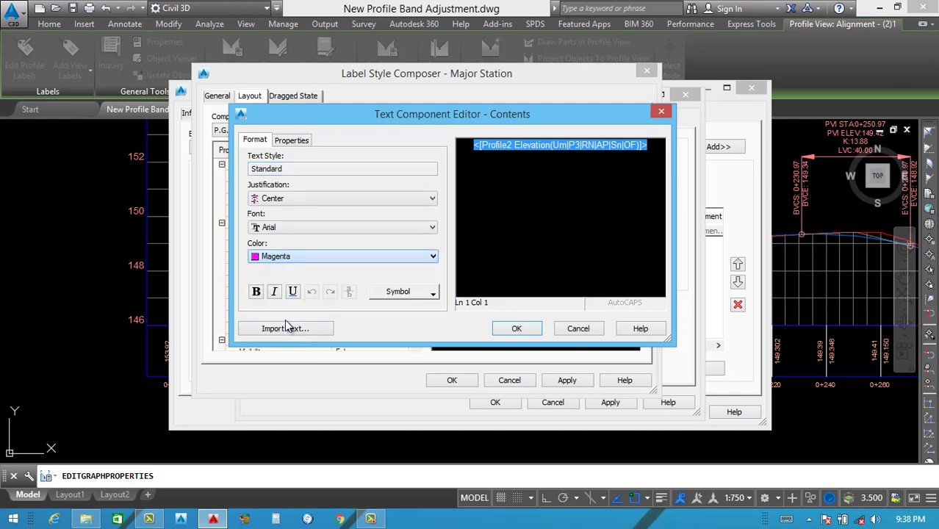
click(316, 256)
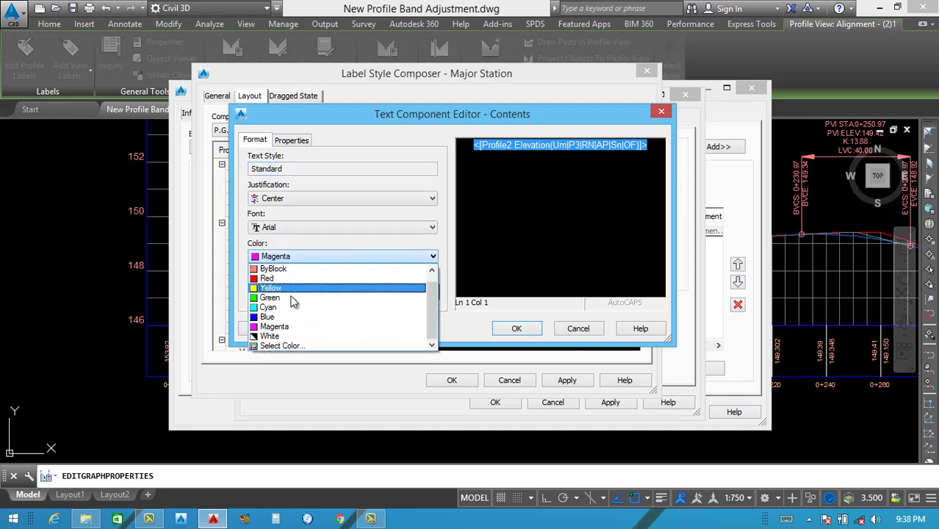
click(267, 312)
click(257, 291)
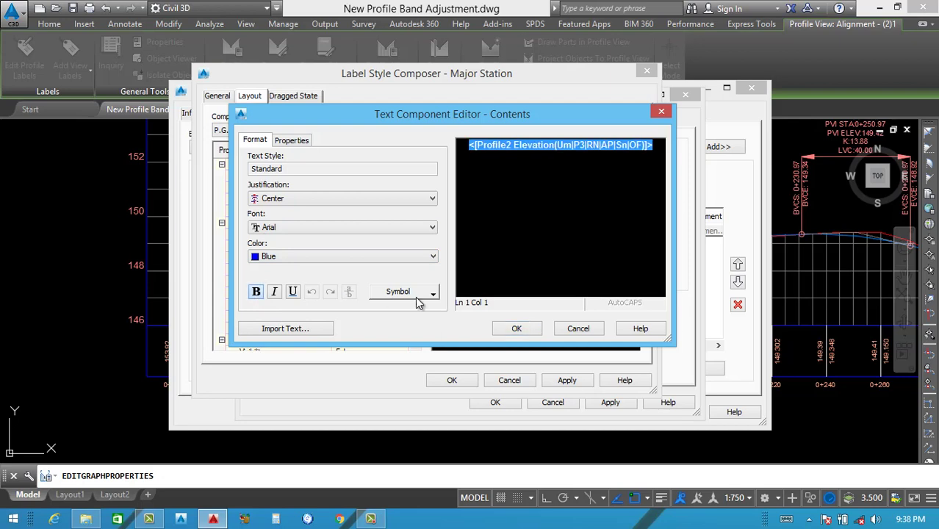
click(517, 329)
click(568, 381)
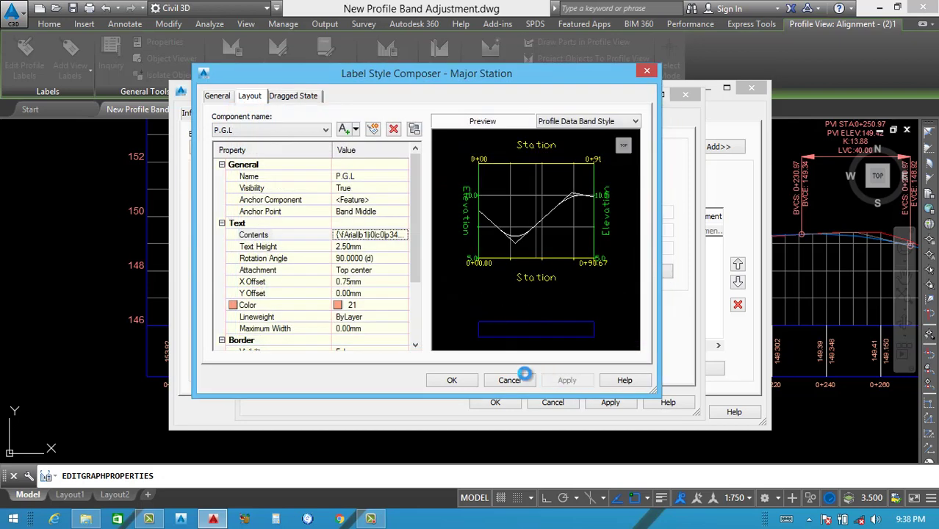
Accept the Major Station label and the Elevations and Stations band style edits, returning to the profile view properties.
click(452, 380)
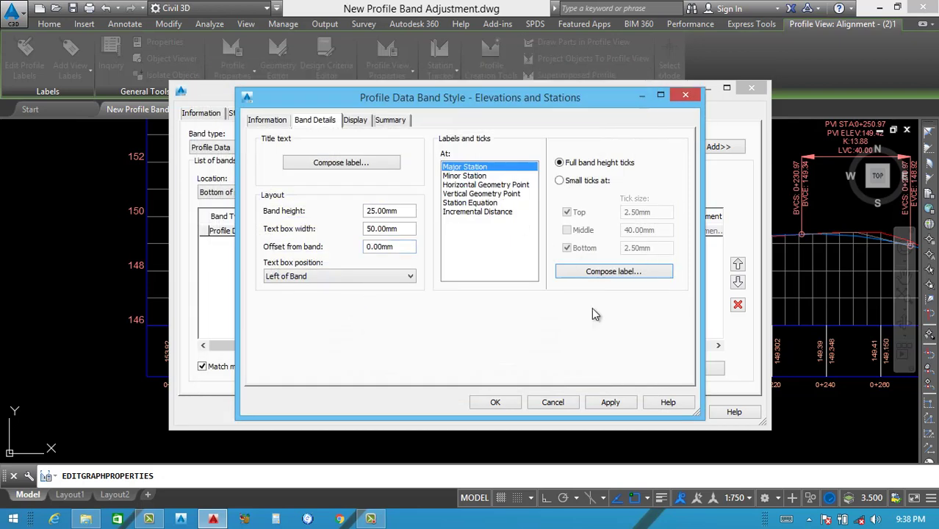
click(611, 404)
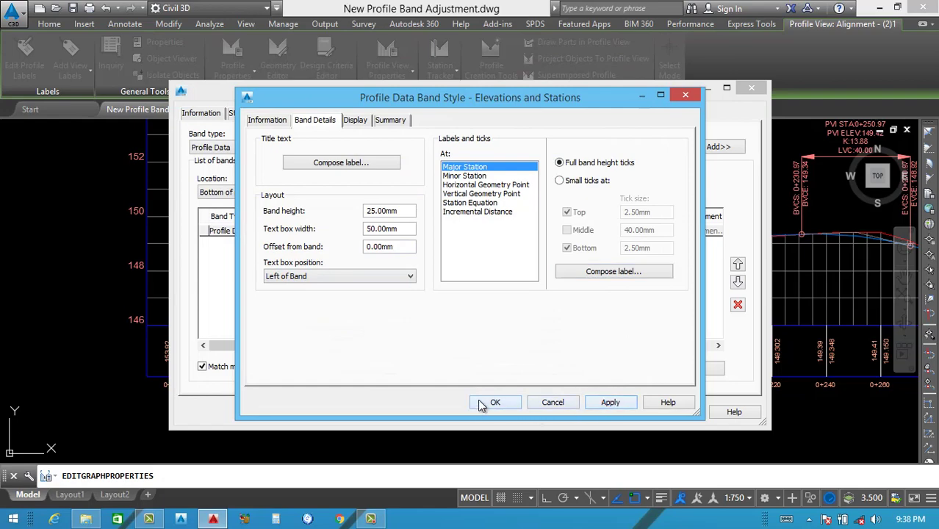
click(492, 403)
click(404, 202)
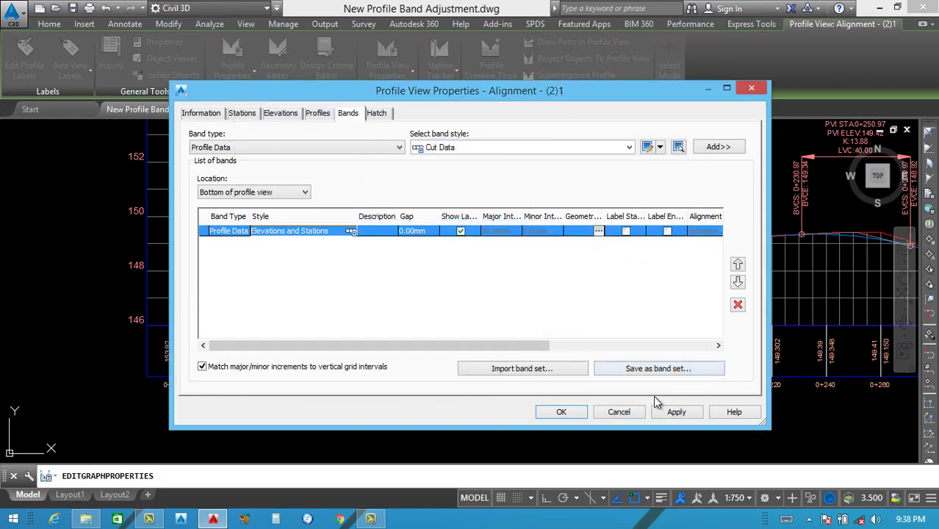
Apply the data band changes and accept the profile view properties.
click(674, 412)
click(561, 412)
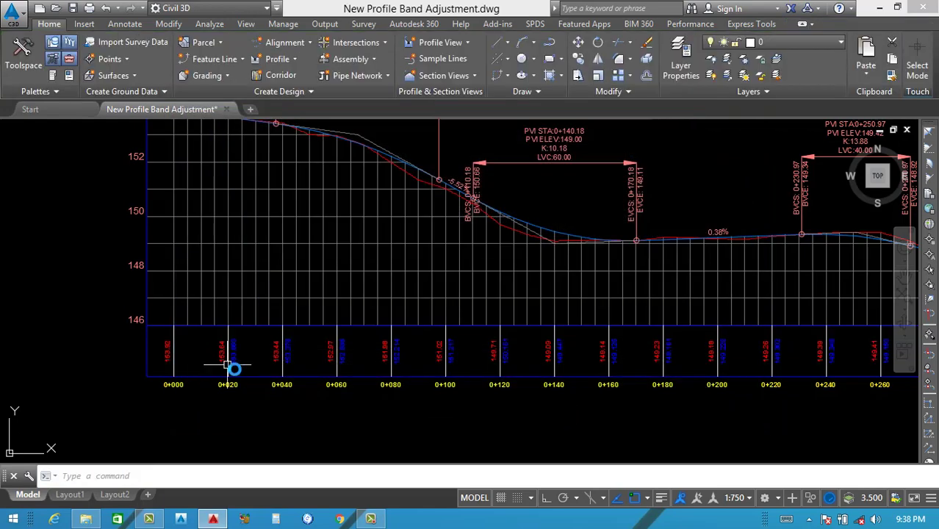
scroll(398, 390, down, 2)
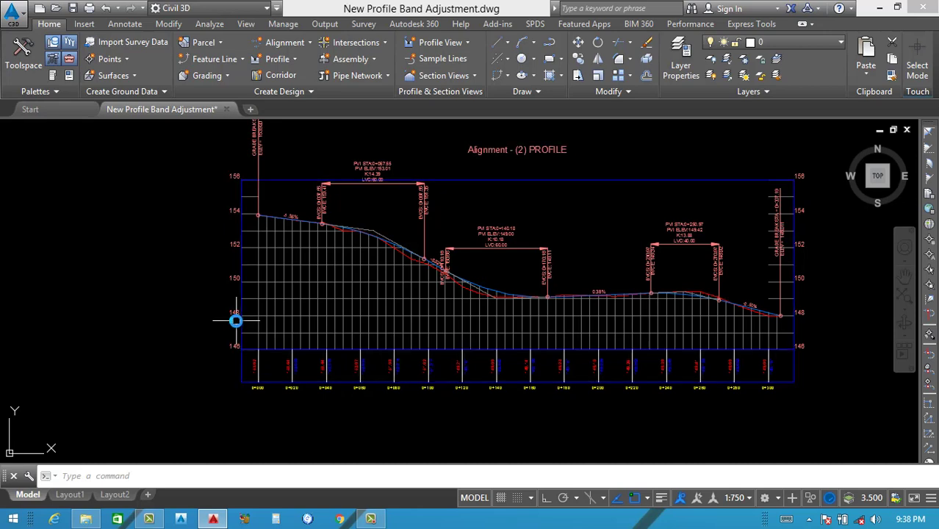
Open the profile view's style for editing and choose the left vertical axis as the axis to control.
scroll(237, 329, up, 2)
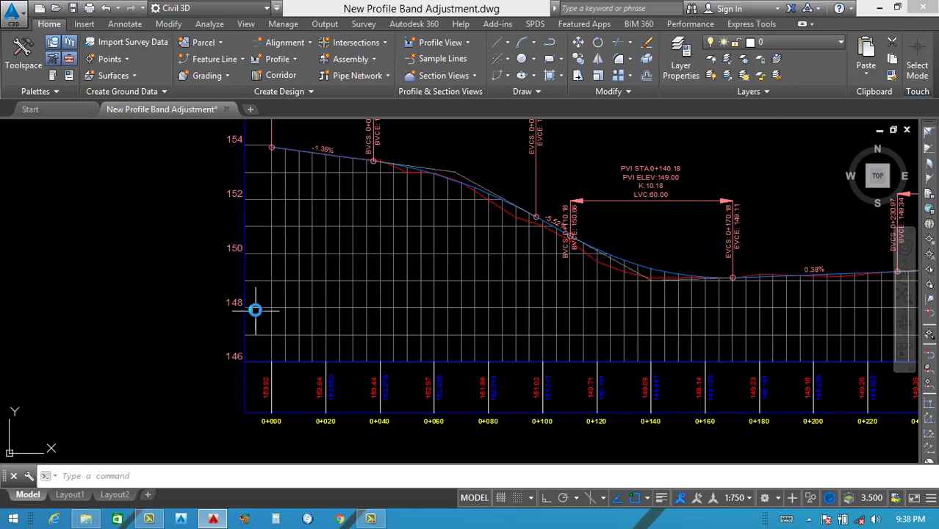
click(249, 313)
right_click(248, 317)
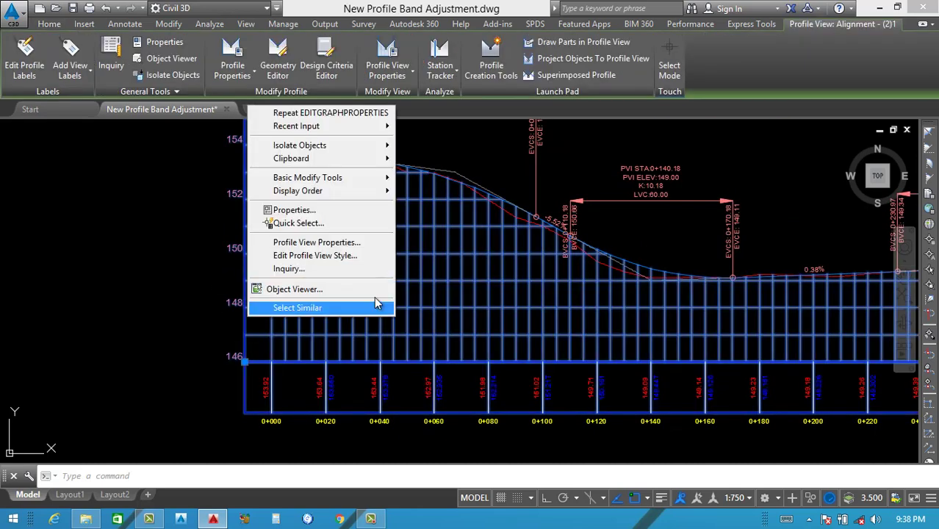
click(307, 255)
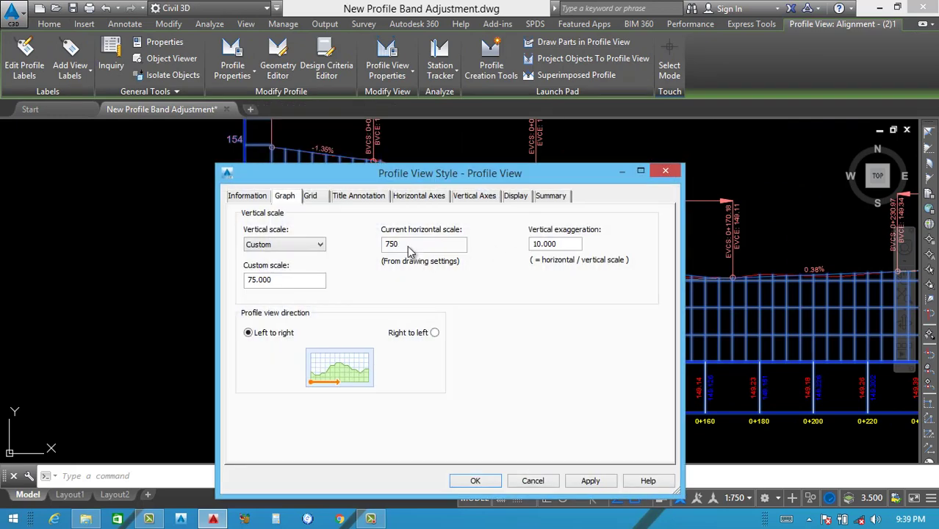
click(419, 196)
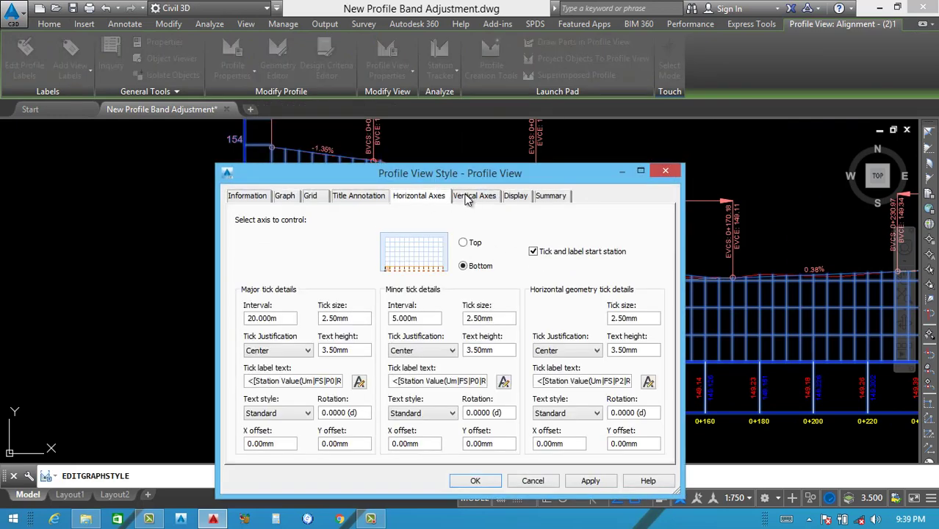
click(473, 196)
click(364, 252)
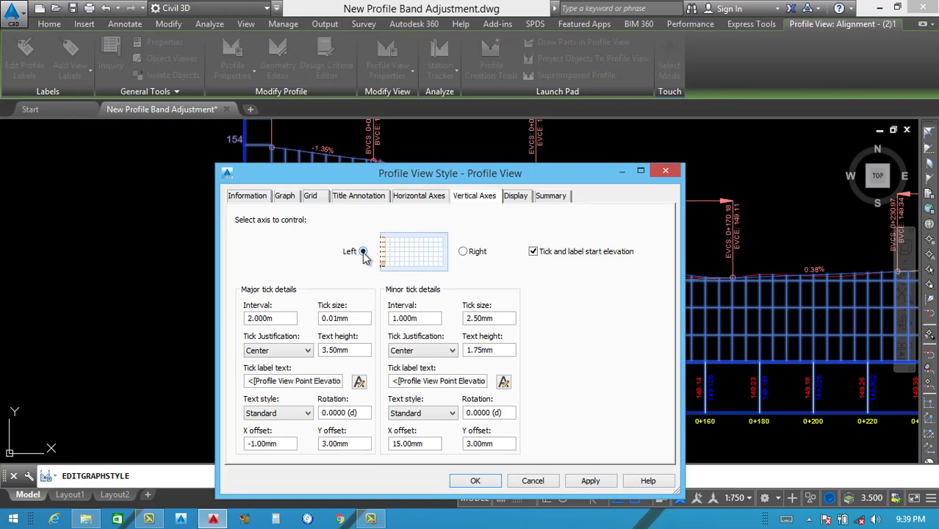
Format the left vertical axis's major tick label text as white and bold.
click(359, 382)
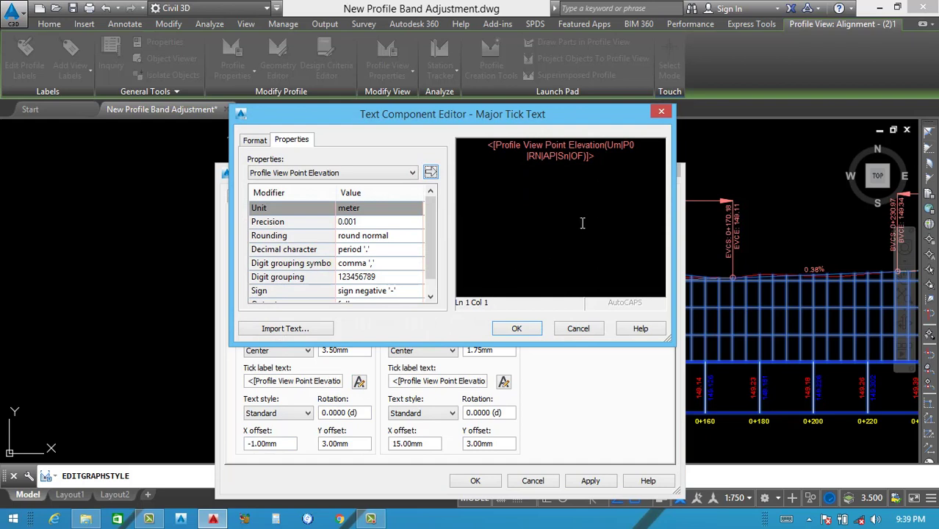
drag(575, 166, 474, 120)
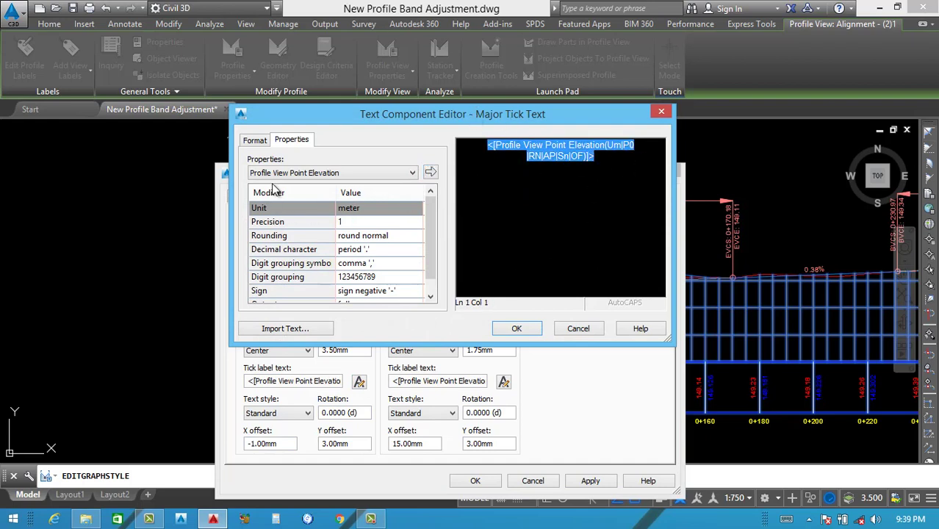
click(255, 140)
click(291, 257)
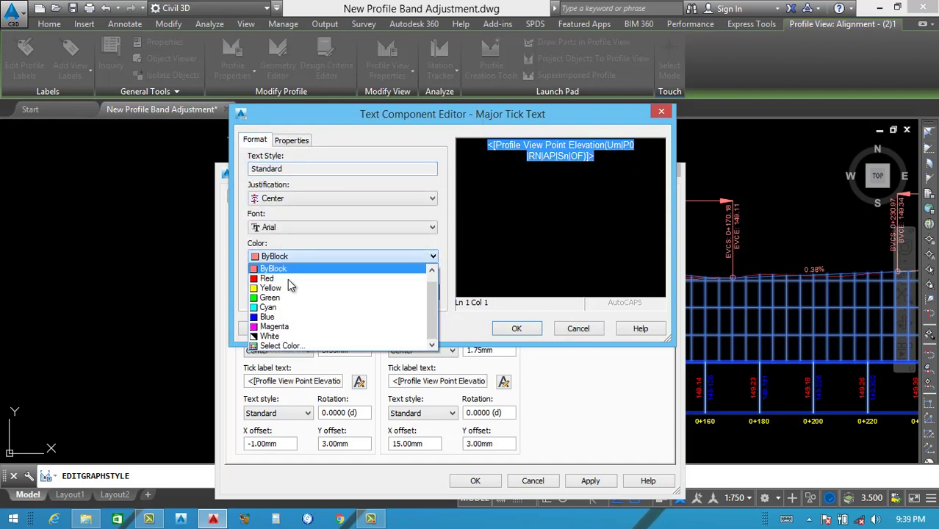
click(278, 339)
click(256, 292)
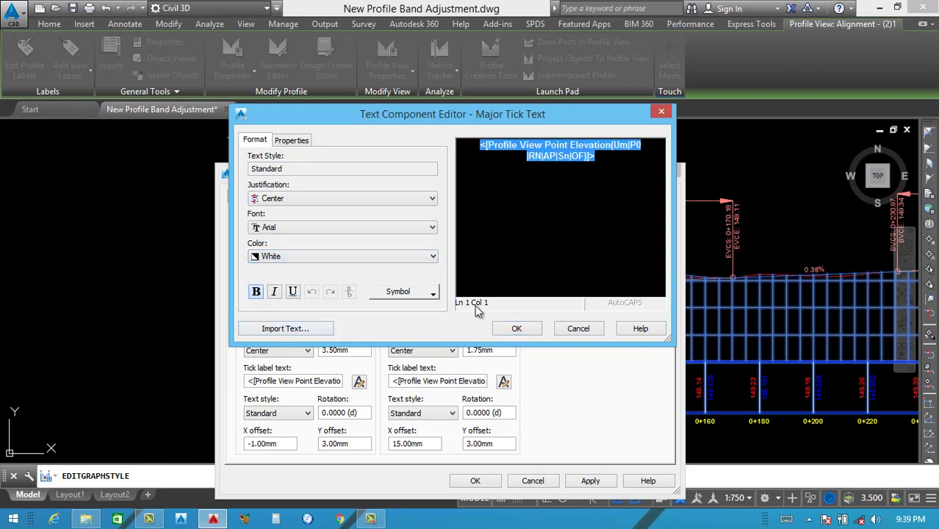
click(515, 329)
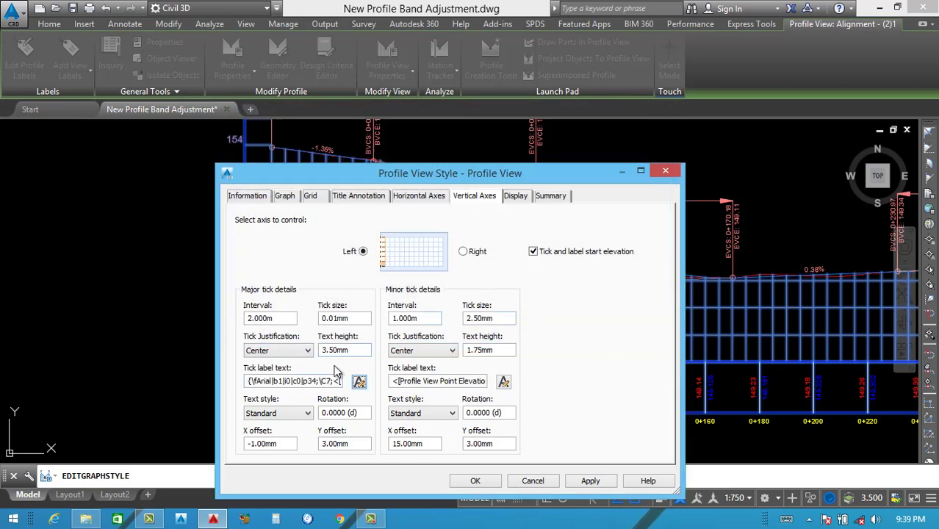
Format the right vertical axis's major tick label text as white and bold, and apply and accept the profile view style.
click(463, 252)
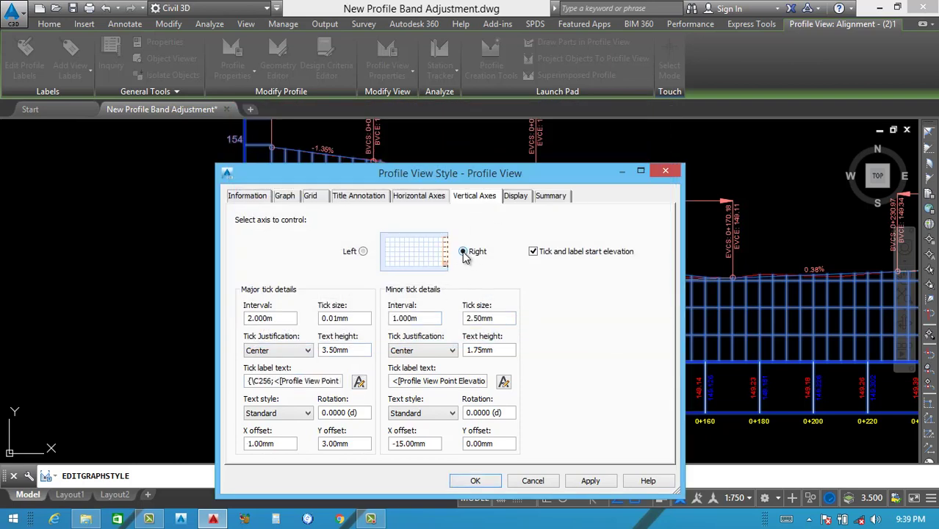
click(359, 382)
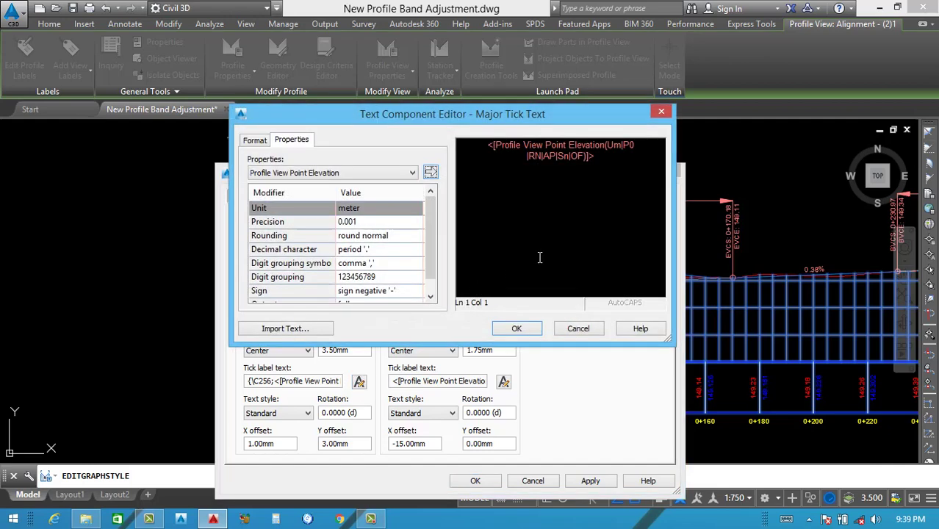
click(542, 153)
click(264, 140)
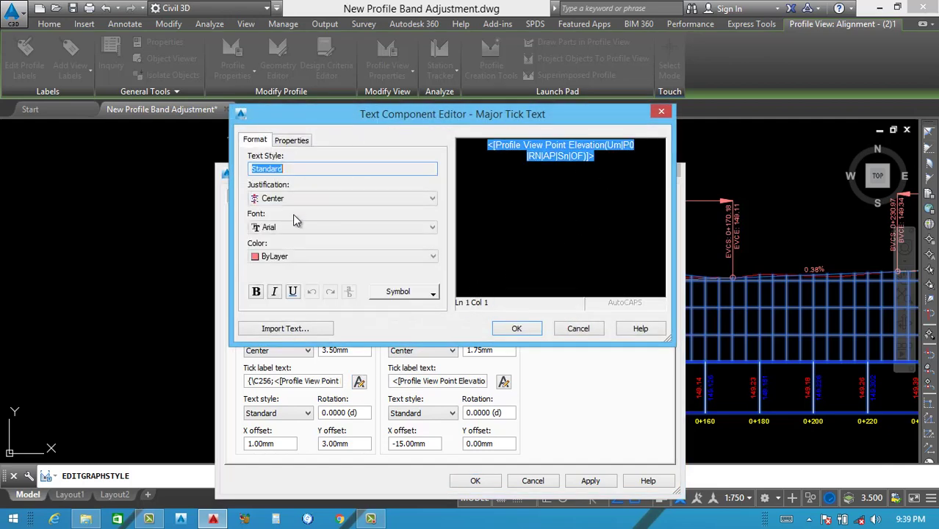
click(304, 257)
click(271, 346)
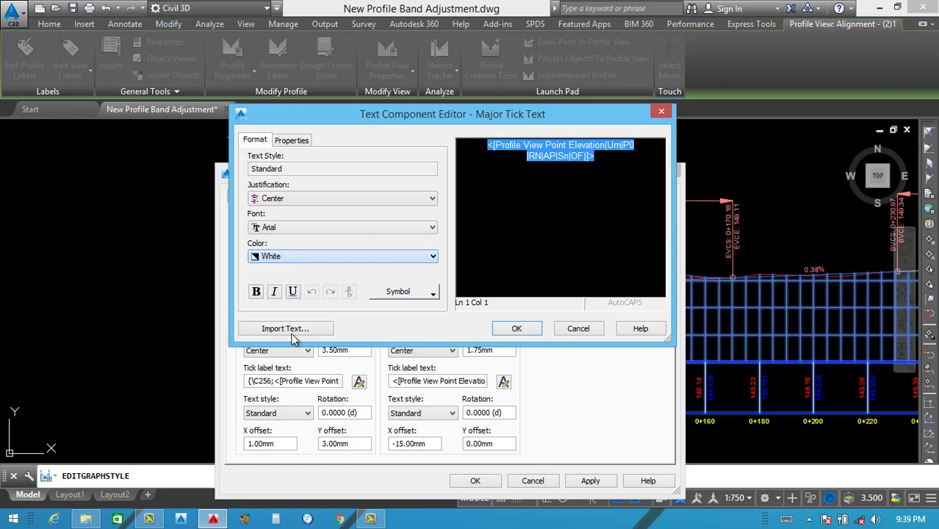
click(517, 329)
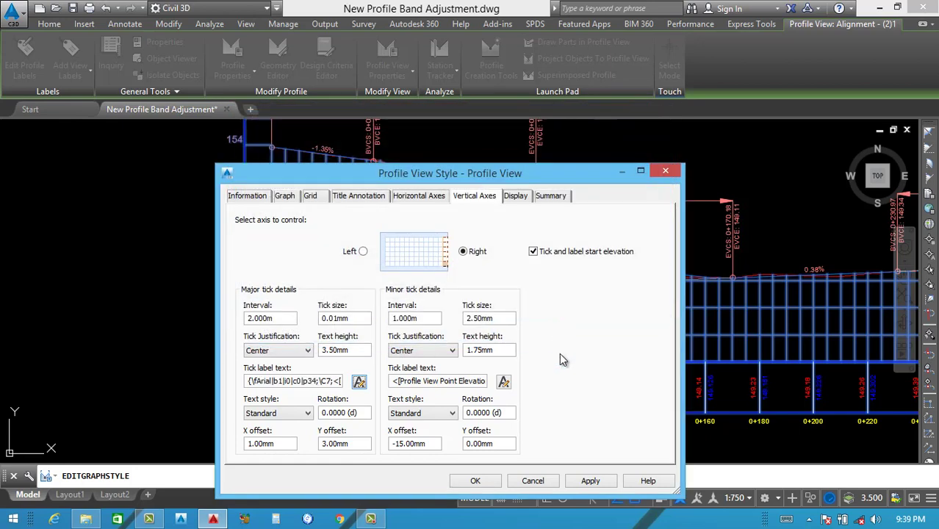
click(591, 482)
click(476, 480)
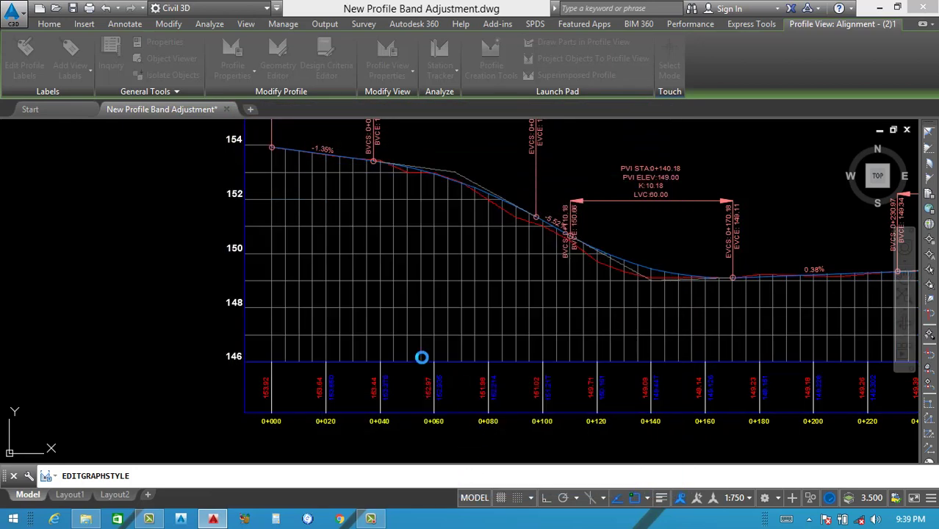
Examine the elevation labels on both vertical axes and the grade break labels at the profile's ends.
scroll(247, 250, down, 5)
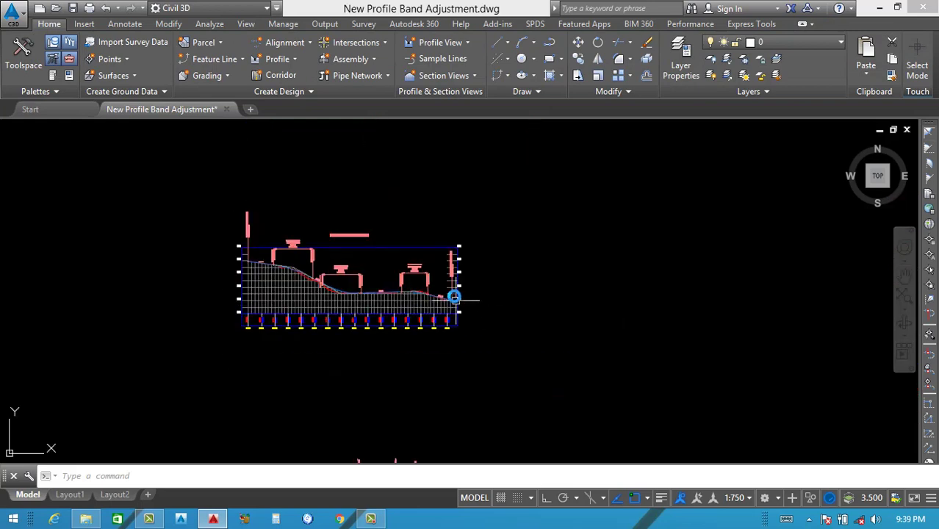
scroll(463, 296, up, 4)
scroll(488, 335, down, 3)
scroll(157, 231, up, 5)
scroll(212, 262, down, 1)
scroll(212, 262, down, 2)
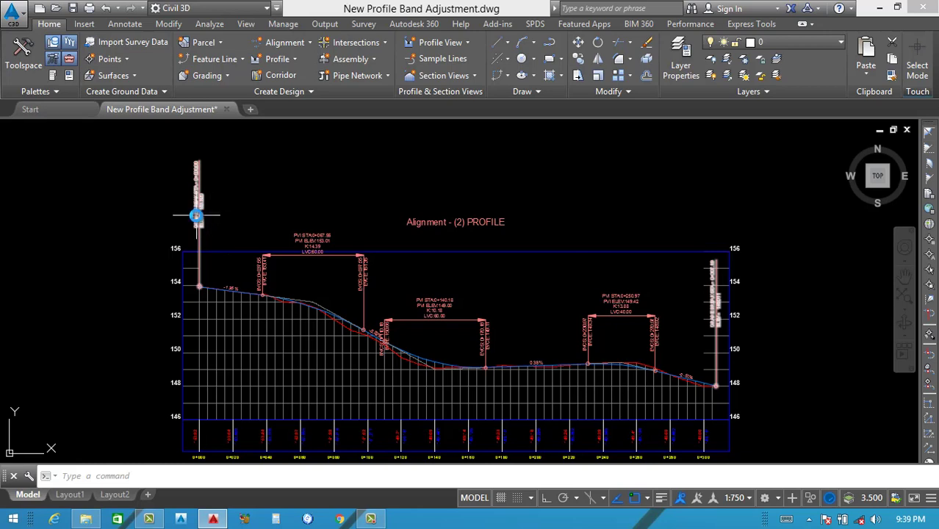
scroll(197, 217, up, 5)
scroll(243, 254, down, 5)
scroll(243, 253, up, 4)
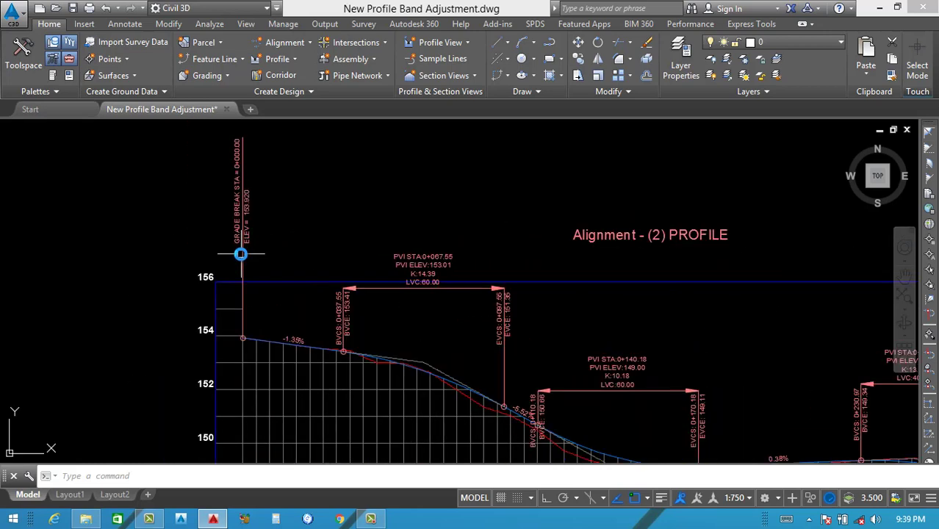
Open the grade breaks' Station over Elevation label style from the P.G.L profile labels and show its Line component.
click(240, 256)
right_click(243, 257)
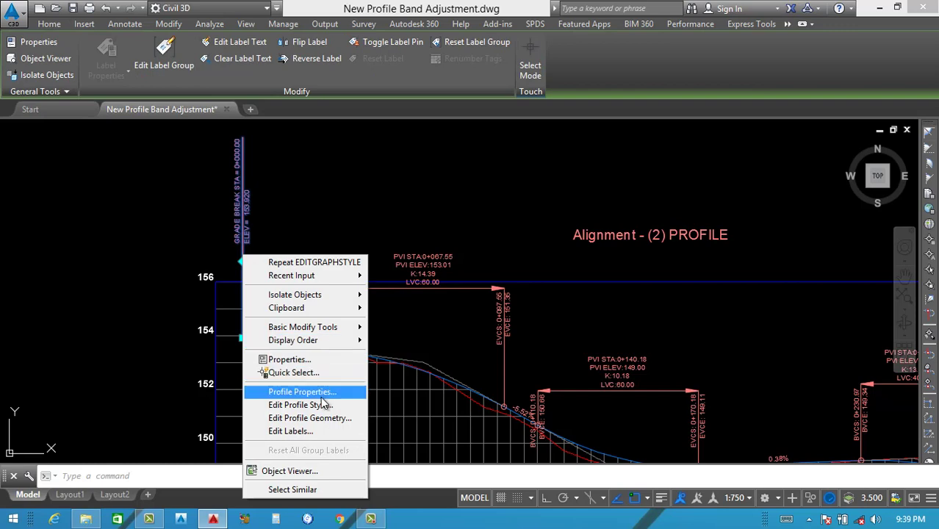
click(310, 431)
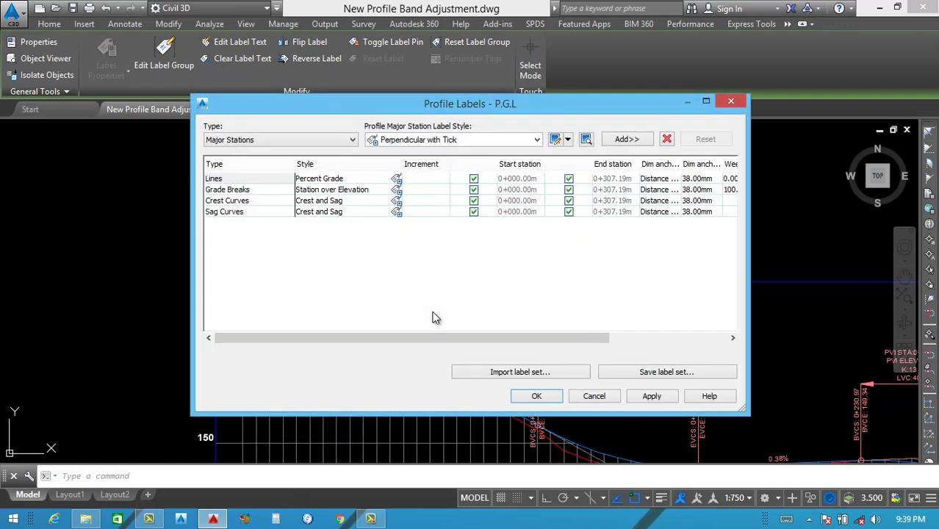
click(605, 257)
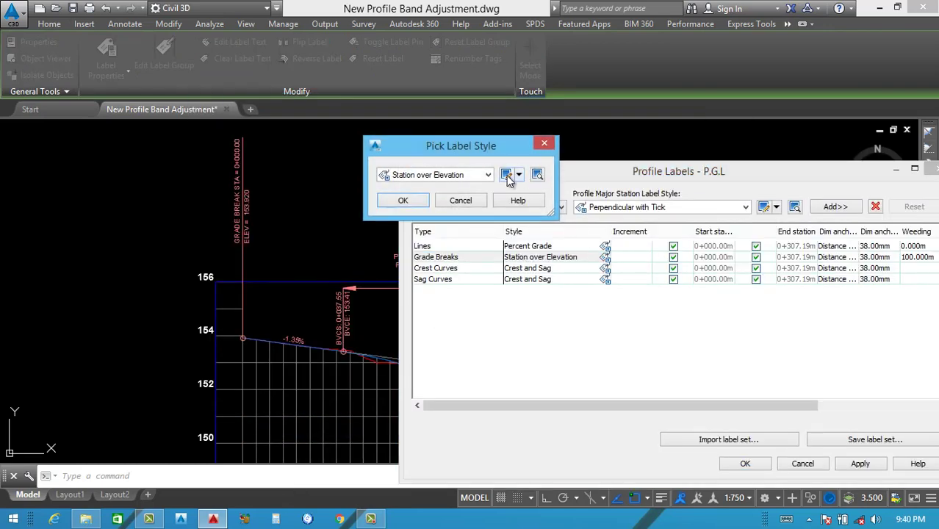
click(507, 177)
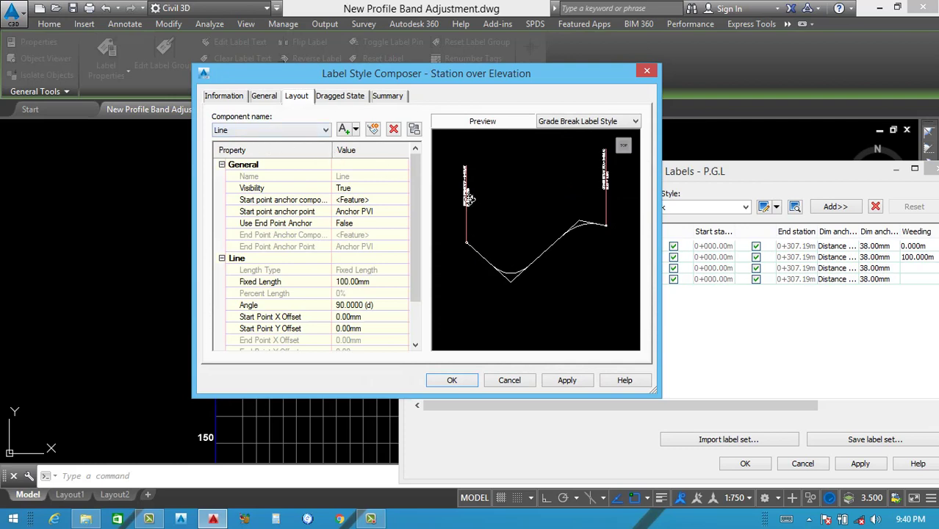
click(288, 130)
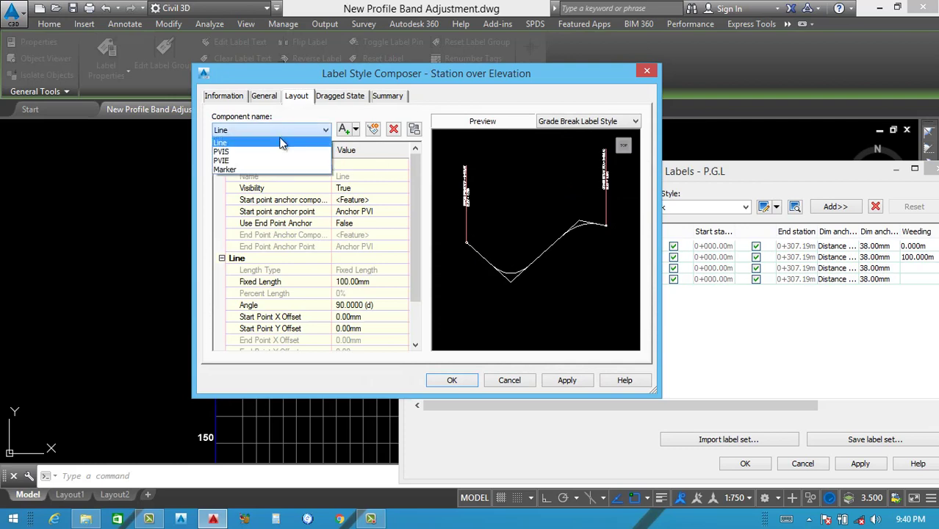
click(228, 142)
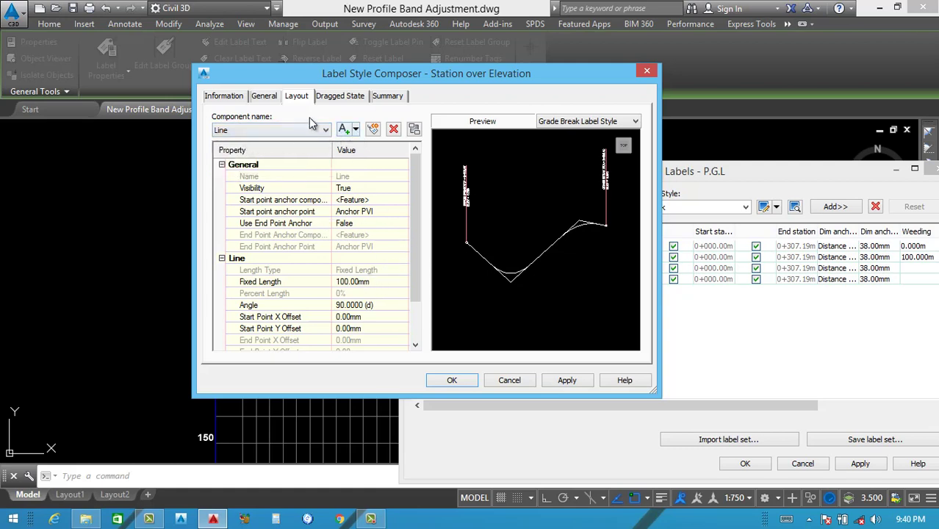
Create a new white layer and assign it as the layer of the Station over Elevation label style.
click(264, 97)
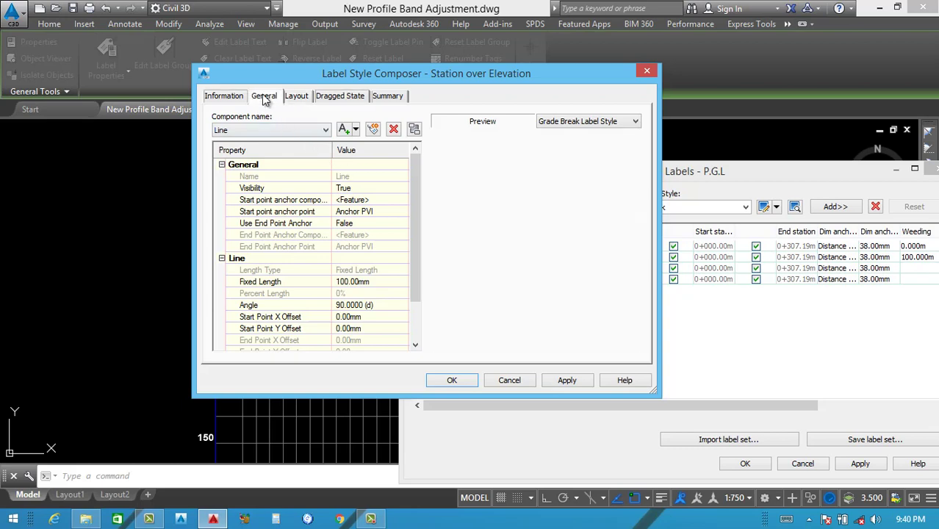
click(397, 172)
click(414, 172)
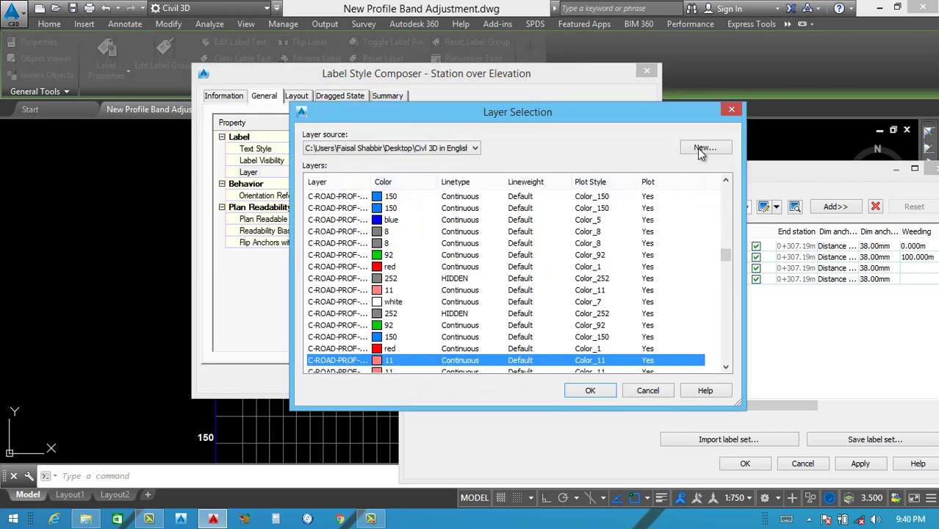
click(702, 150)
click(647, 219)
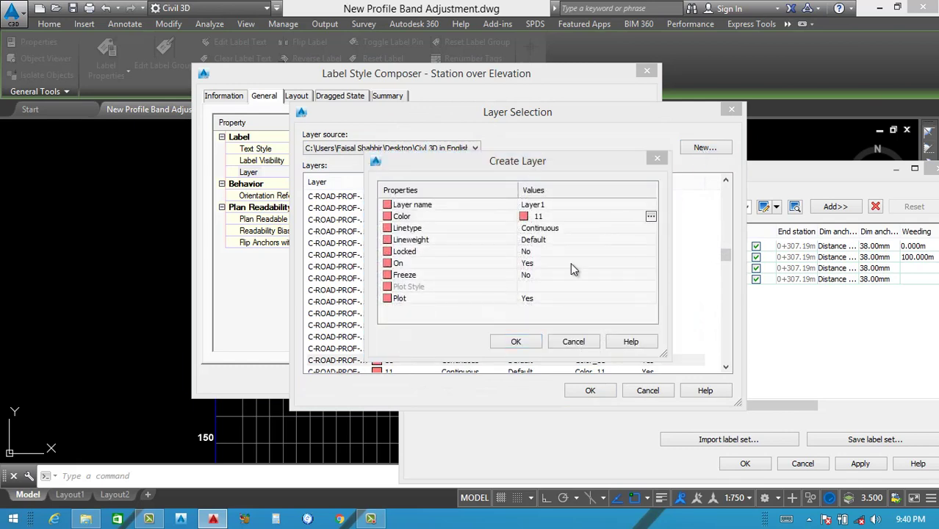
click(438, 291)
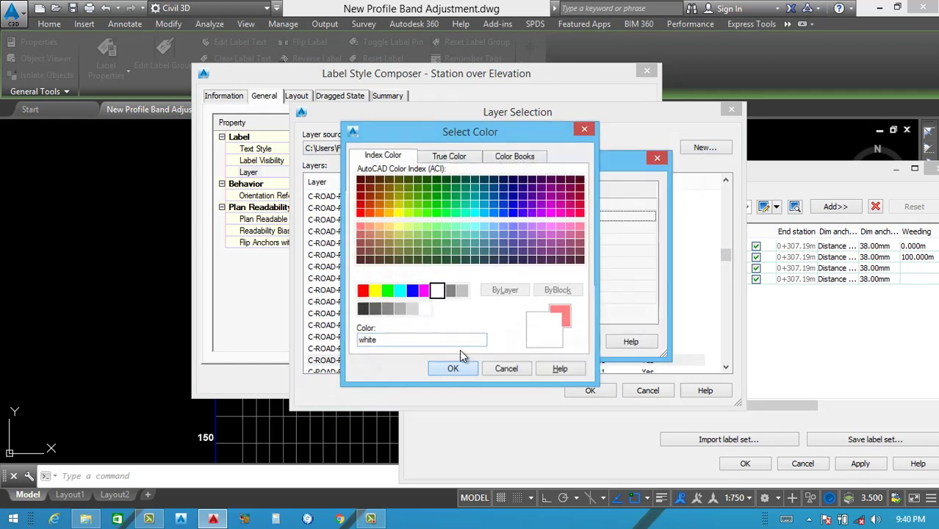
click(453, 369)
click(516, 342)
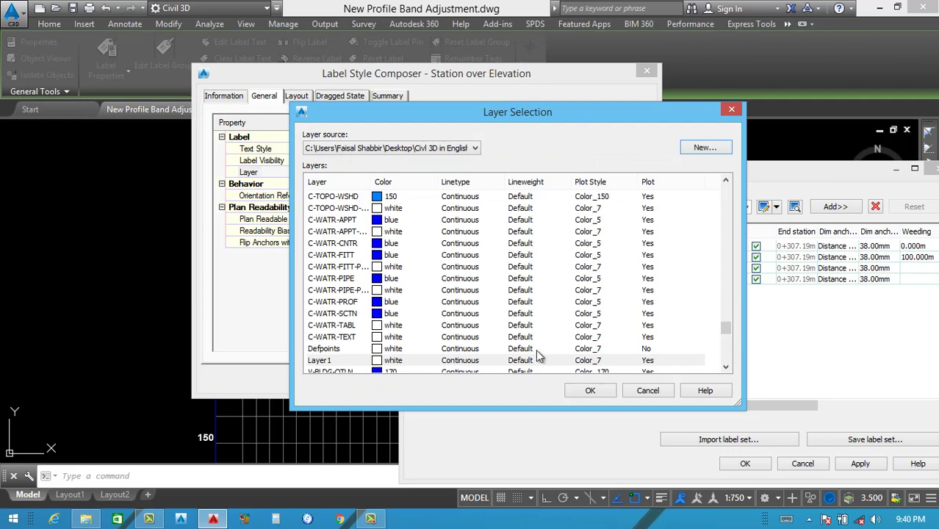
click(593, 391)
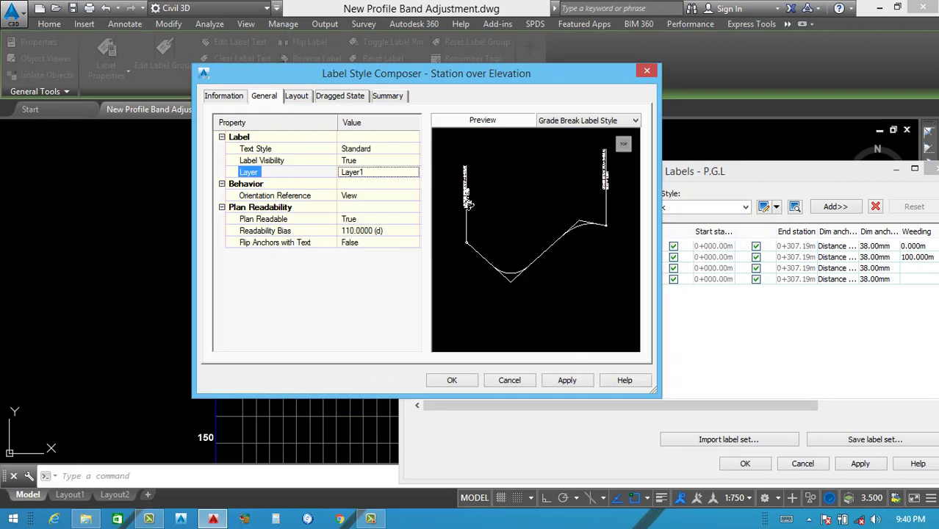
Set the Line component's fixed length to 60 mm in the grade break label style and apply the change.
click(296, 98)
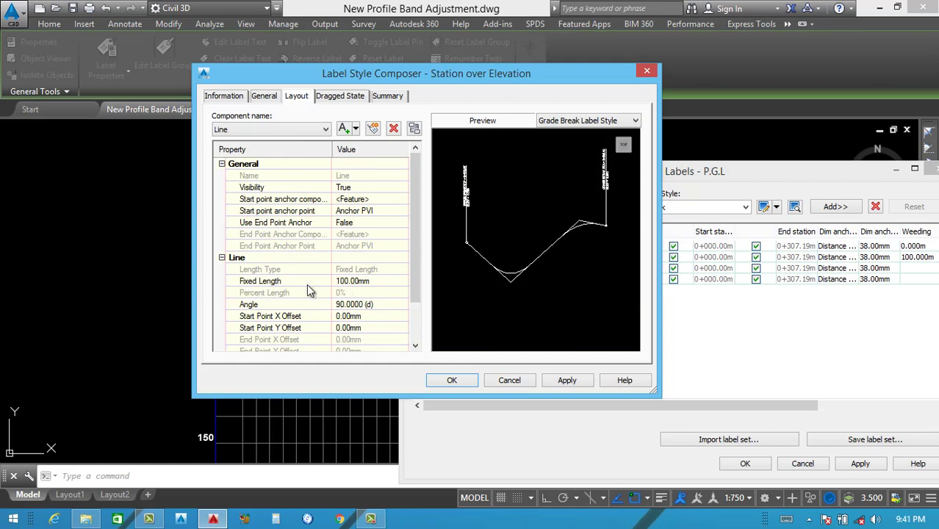
click(381, 282)
text(60)
click(567, 380)
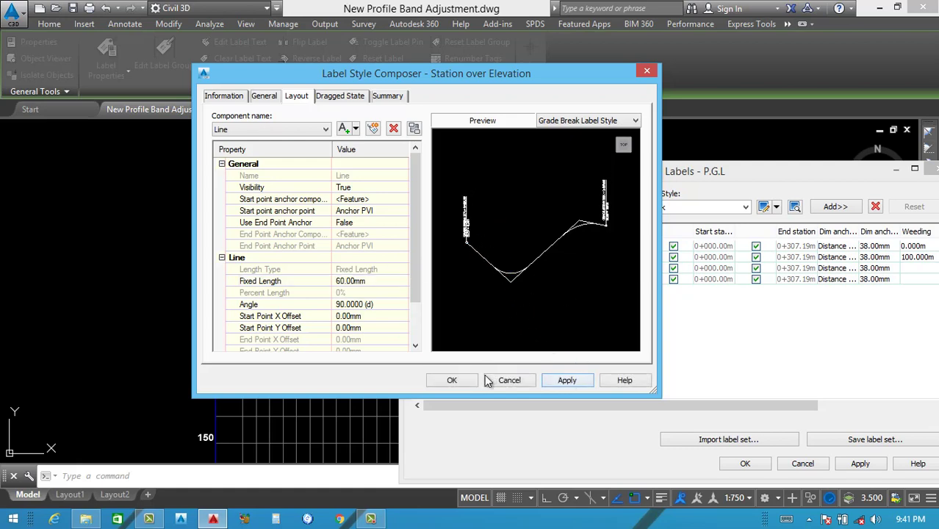
Set the colour of the PVIS component's grade break station text to White in the Station over Elevation label style.
click(291, 130)
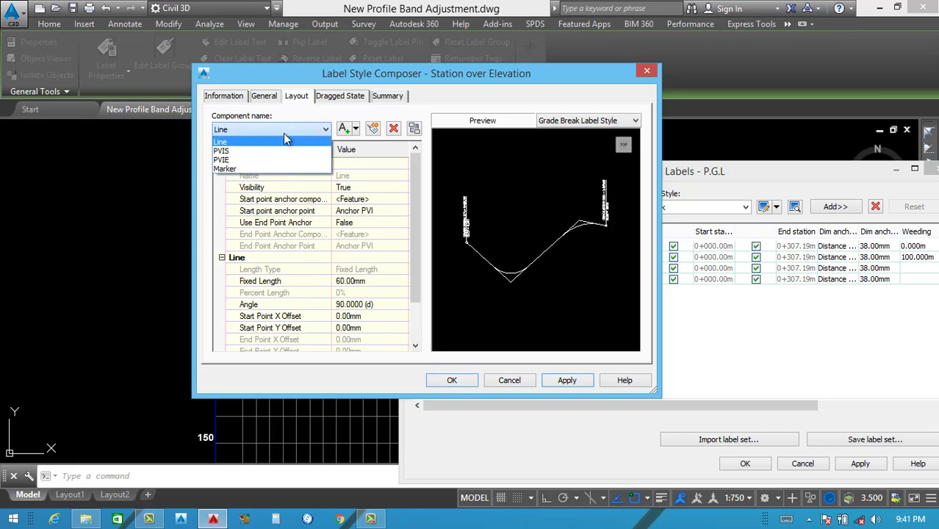
click(235, 150)
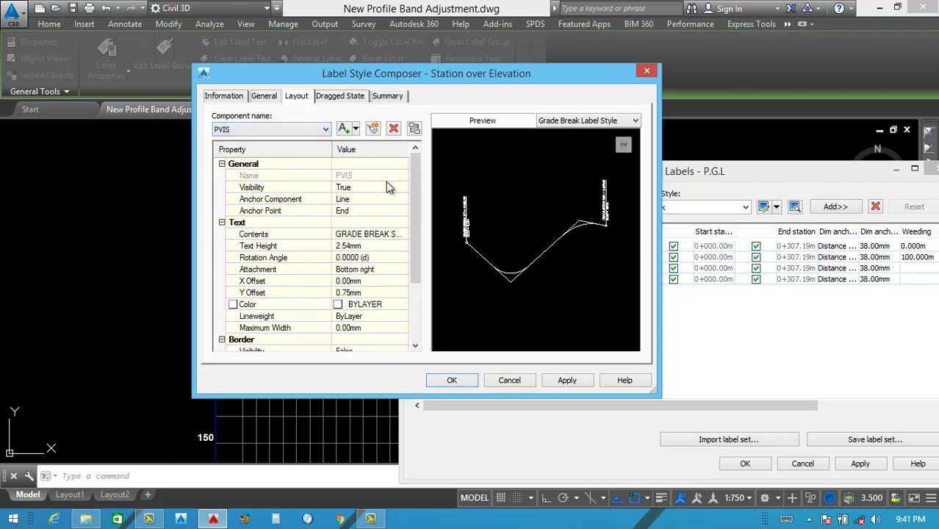
click(408, 235)
click(405, 235)
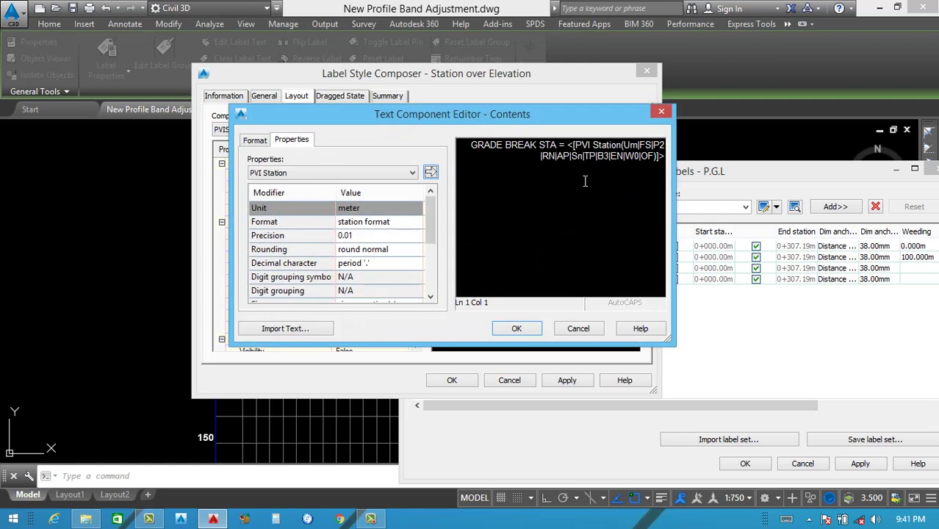
drag(651, 168, 416, 138)
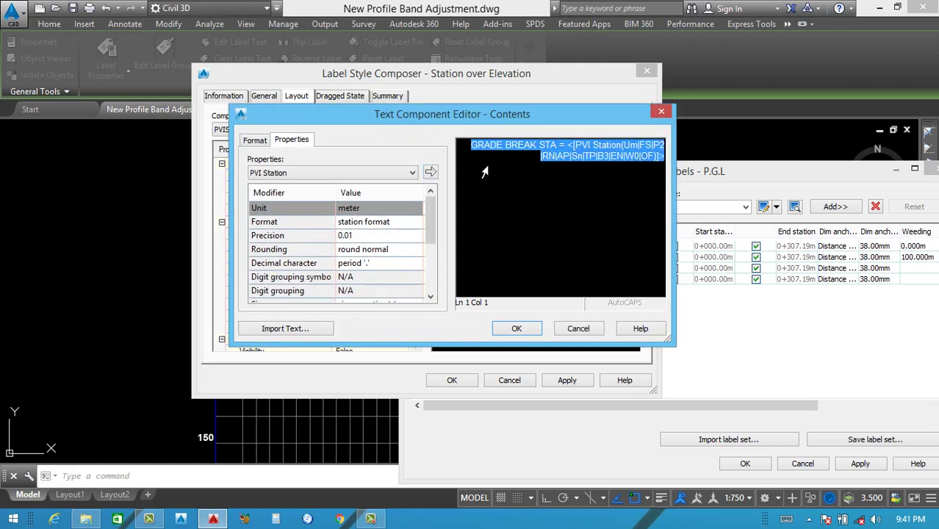
click(254, 139)
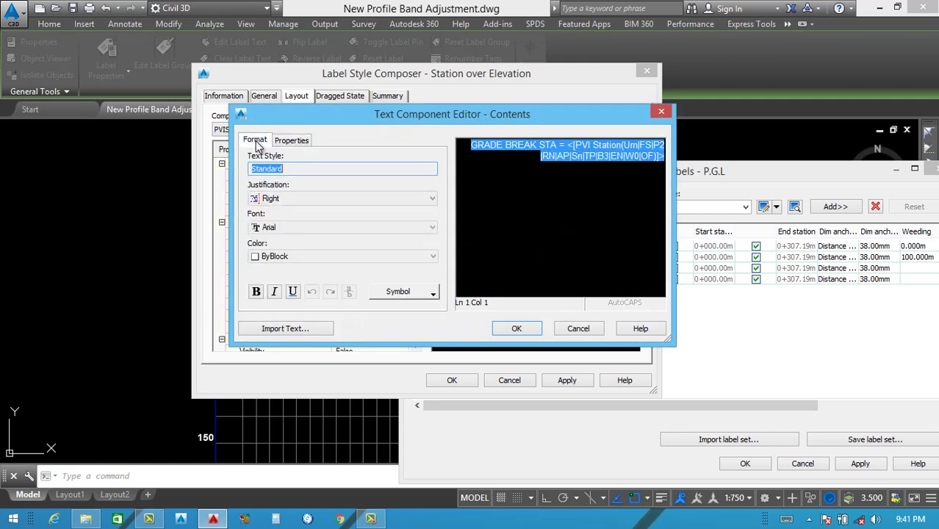
click(309, 257)
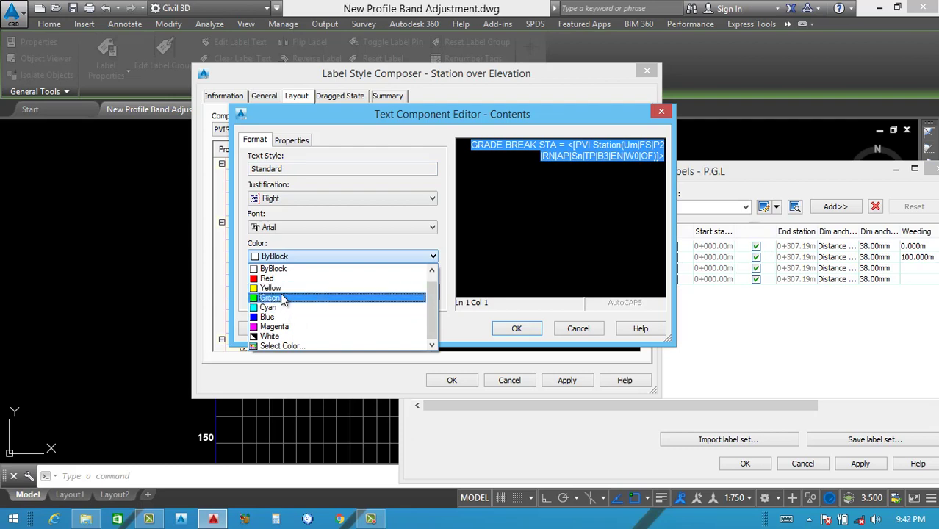
click(272, 335)
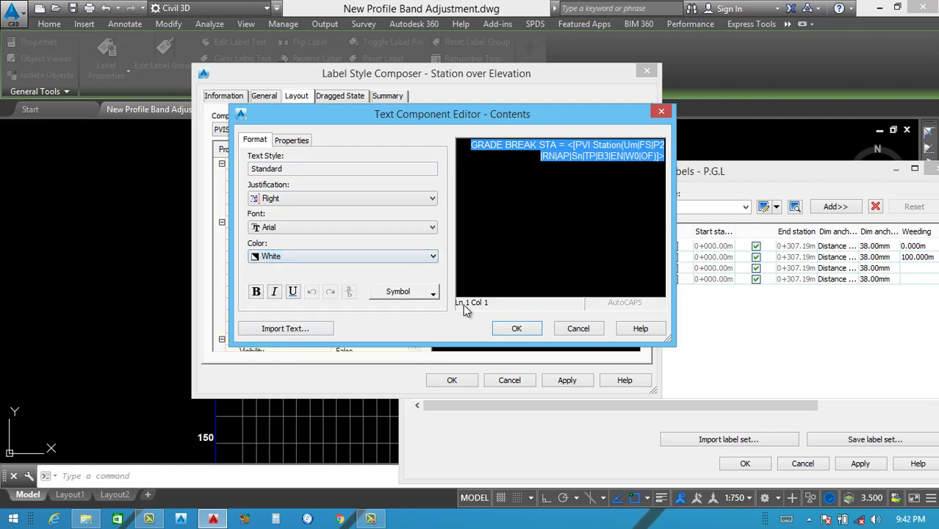
click(518, 328)
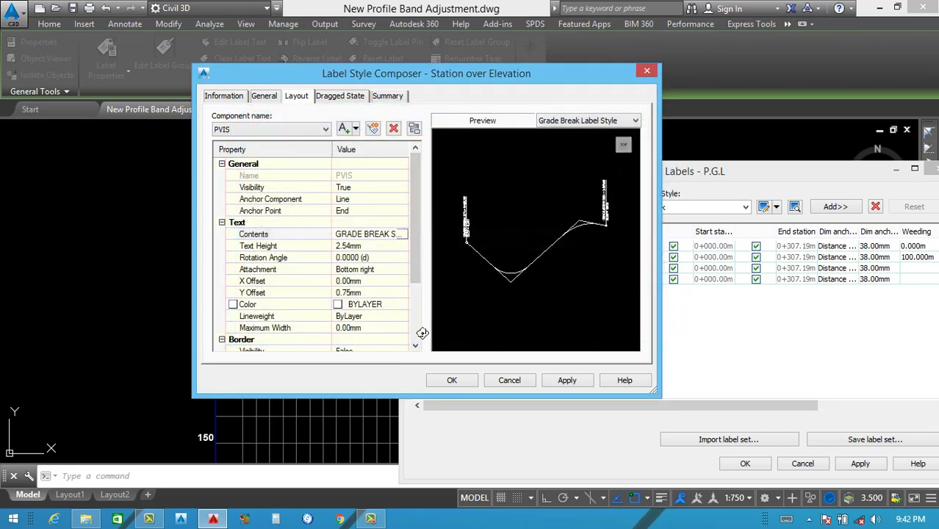
click(295, 130)
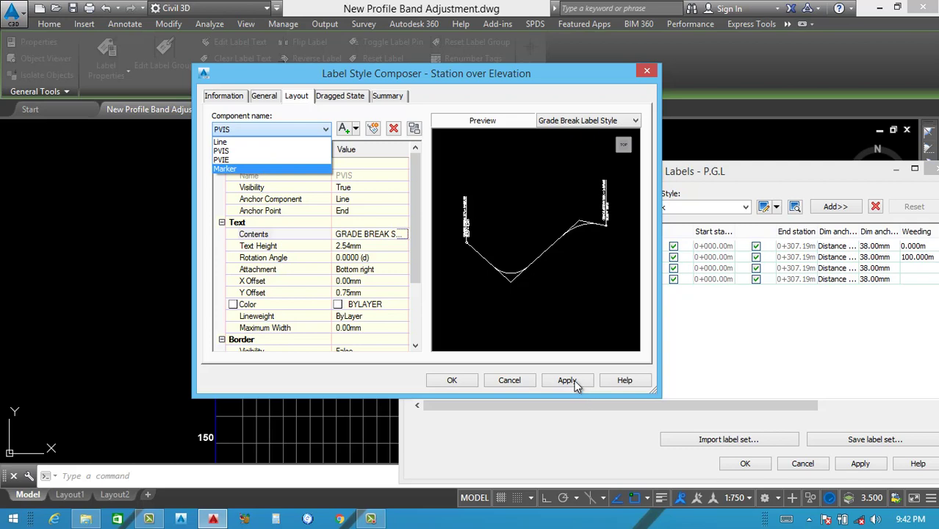
click(576, 387)
Check the Marker component, keep Layer1 as the style's layer, and apply the grade break label style to the P.G.L profile labels.
click(292, 134)
click(268, 169)
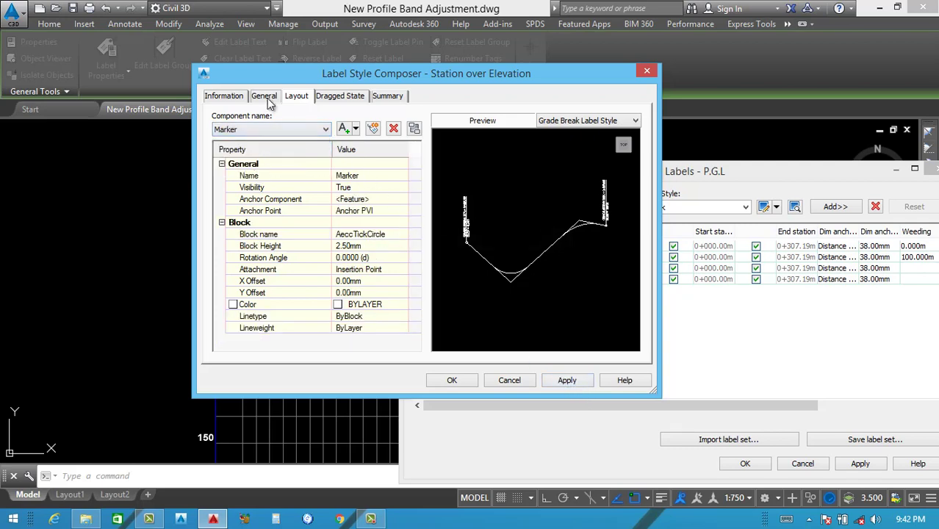
click(266, 98)
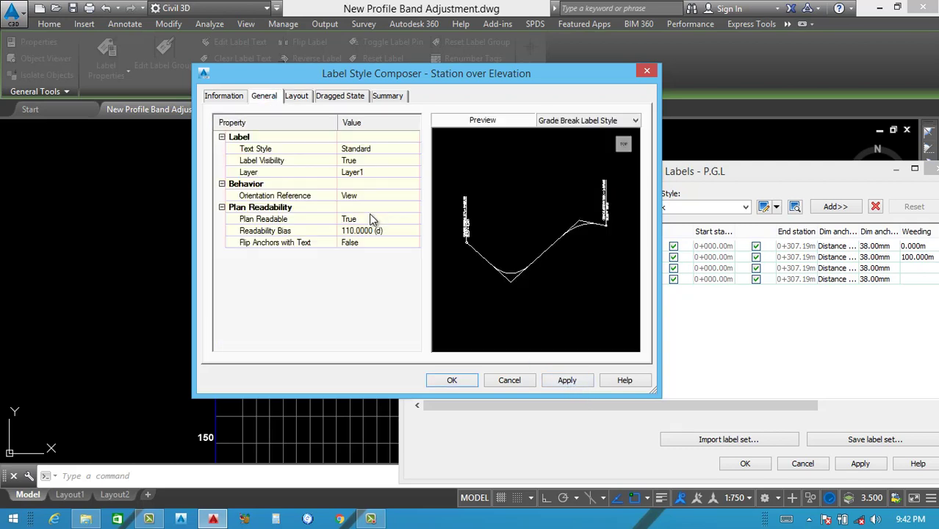
click(414, 172)
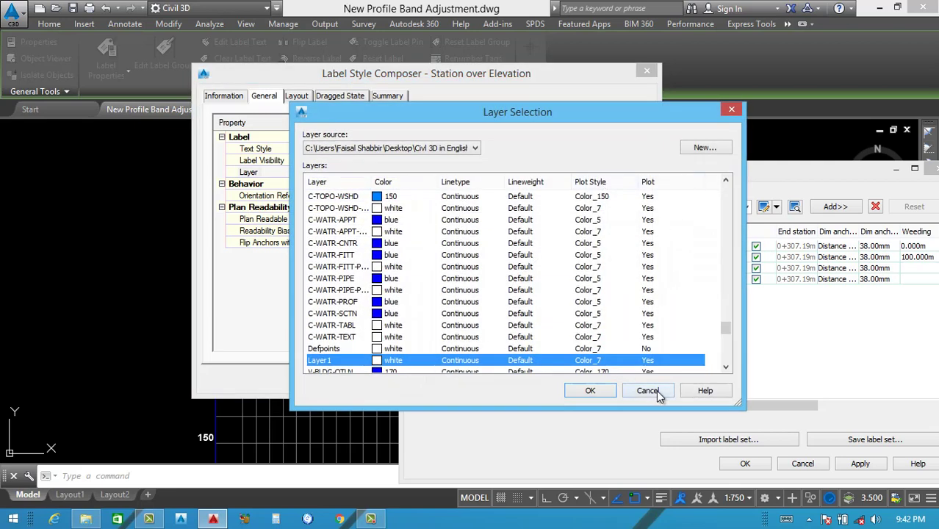
click(590, 390)
click(567, 380)
click(454, 381)
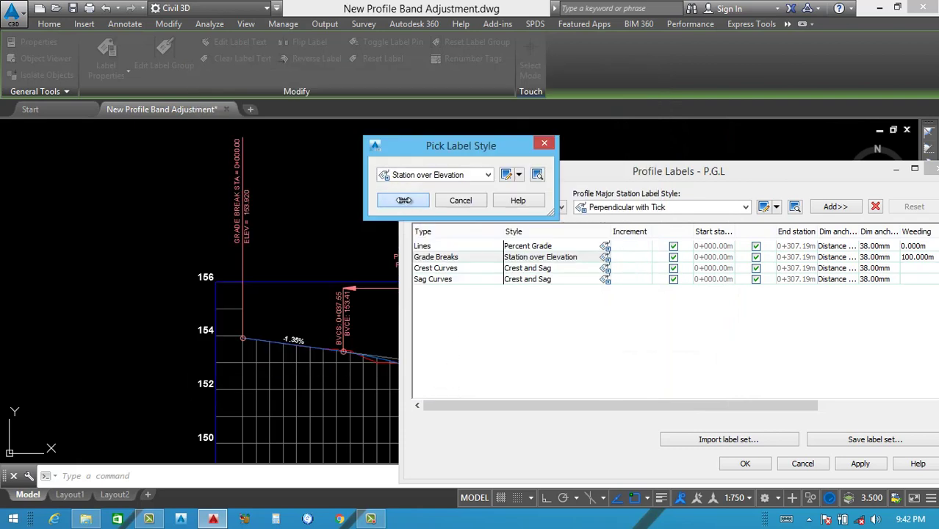
click(403, 200)
click(852, 460)
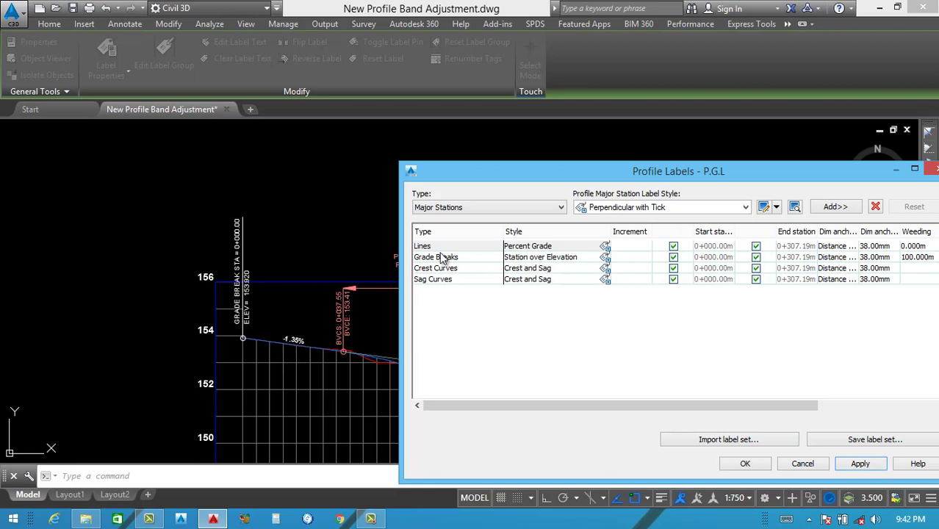
Edit the Percent Grade label style used for the profile lines and set its Grade text colour to Green.
click(604, 250)
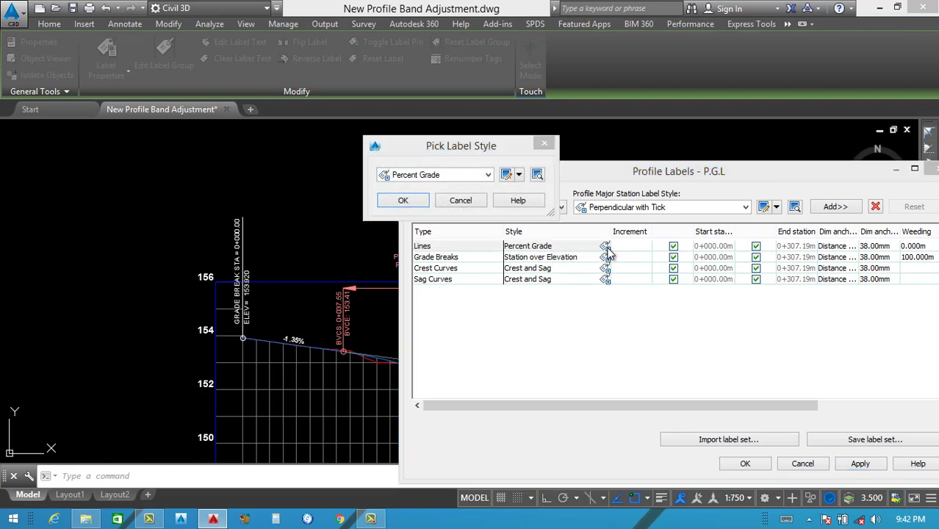
click(506, 175)
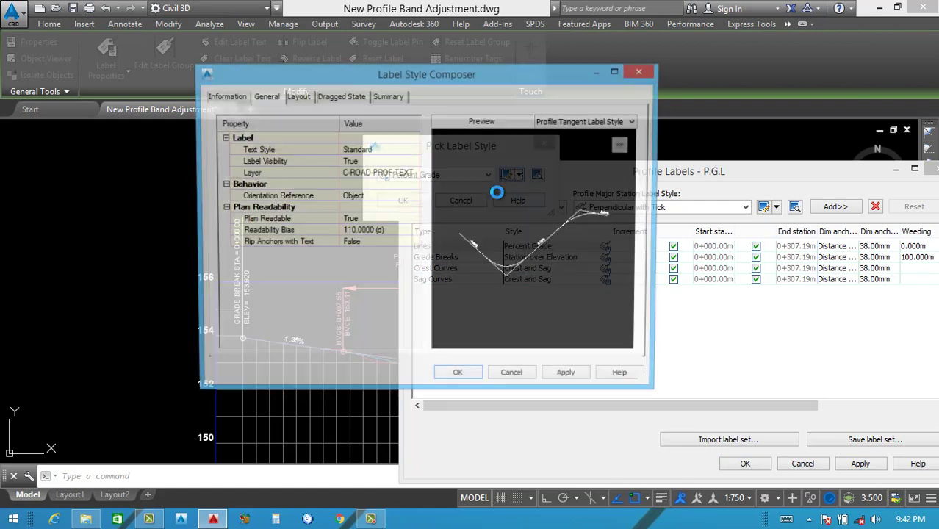
click(296, 97)
click(390, 234)
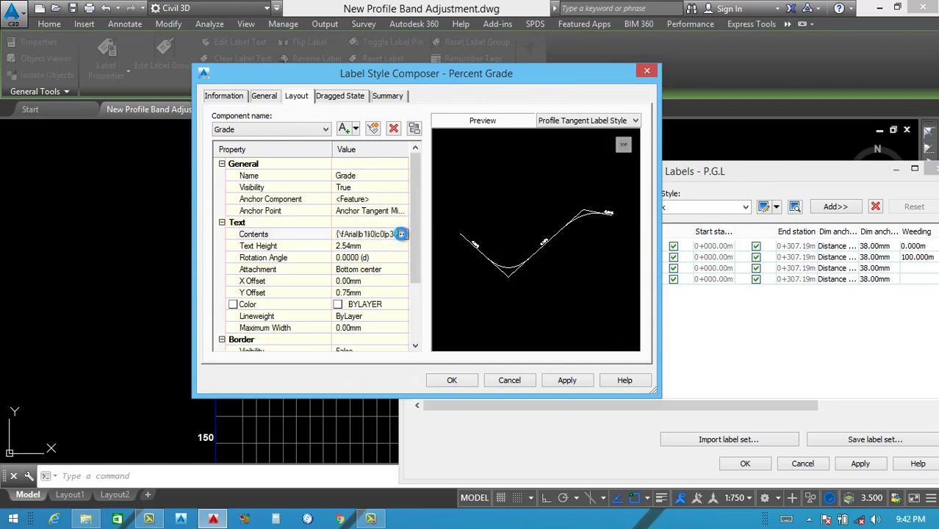
click(402, 234)
key(ctrl+a)
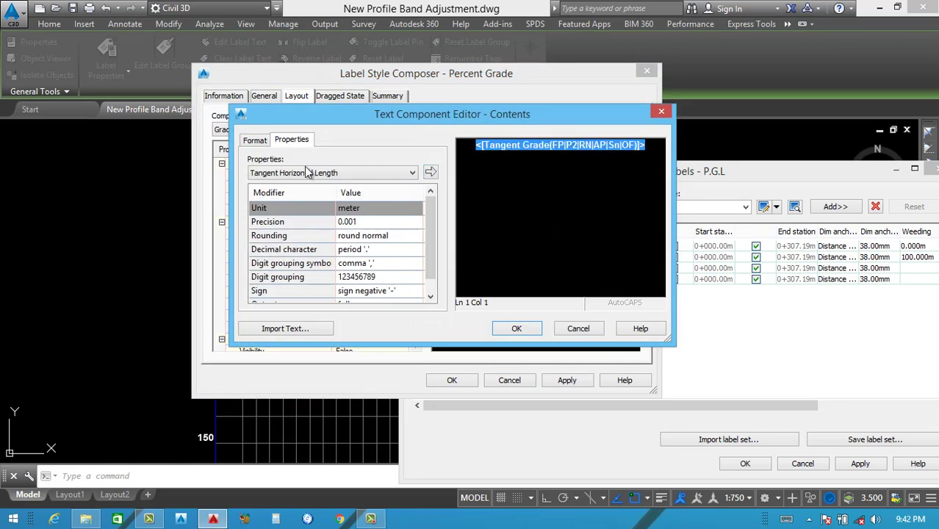
click(255, 140)
click(365, 255)
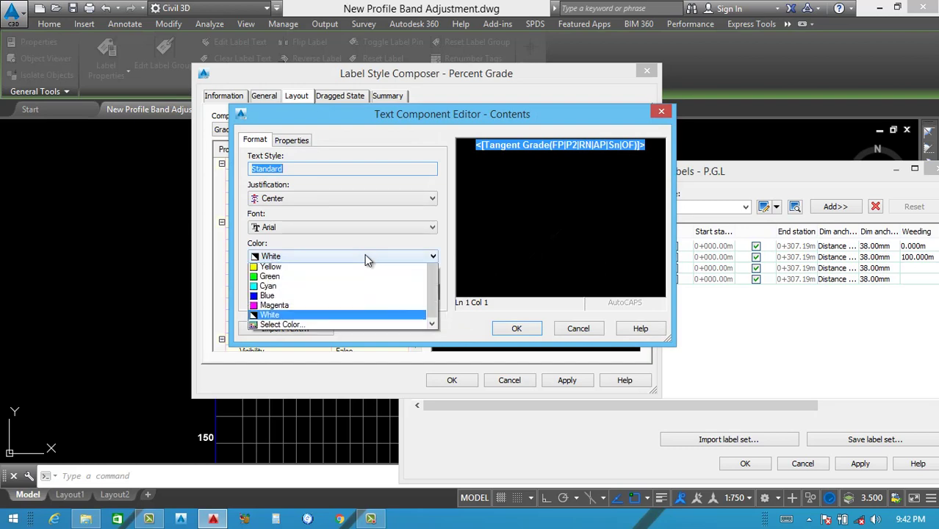
click(278, 301)
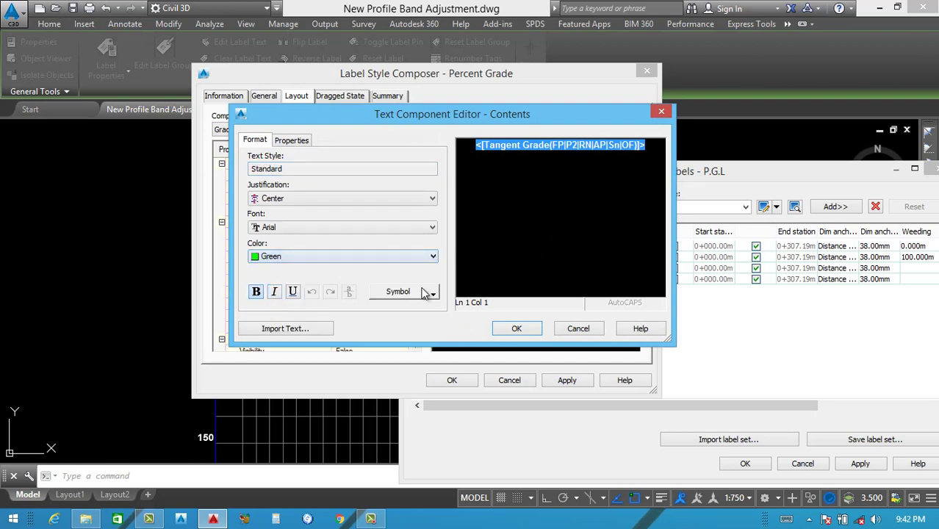
click(517, 328)
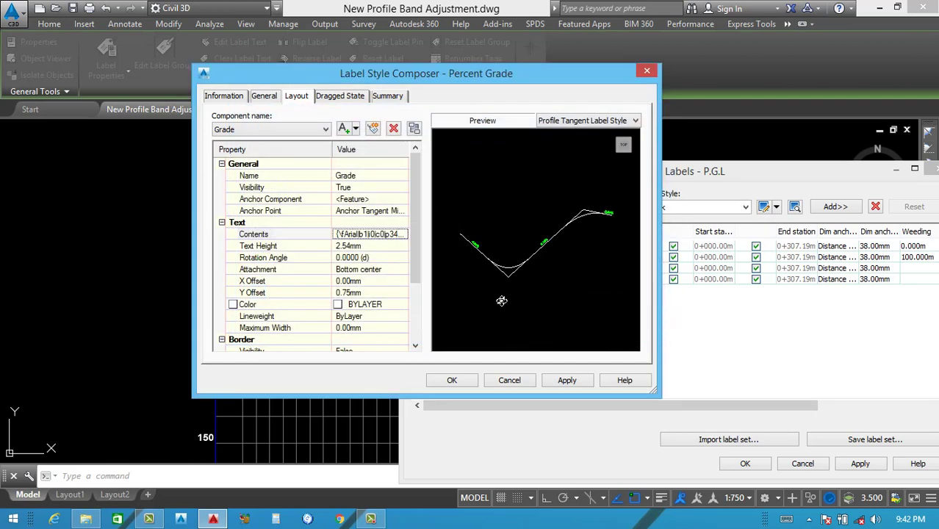
Turn on the Grade component's border visibility and set the border type to Rounded Rectangular.
drag(414, 244, 416, 300)
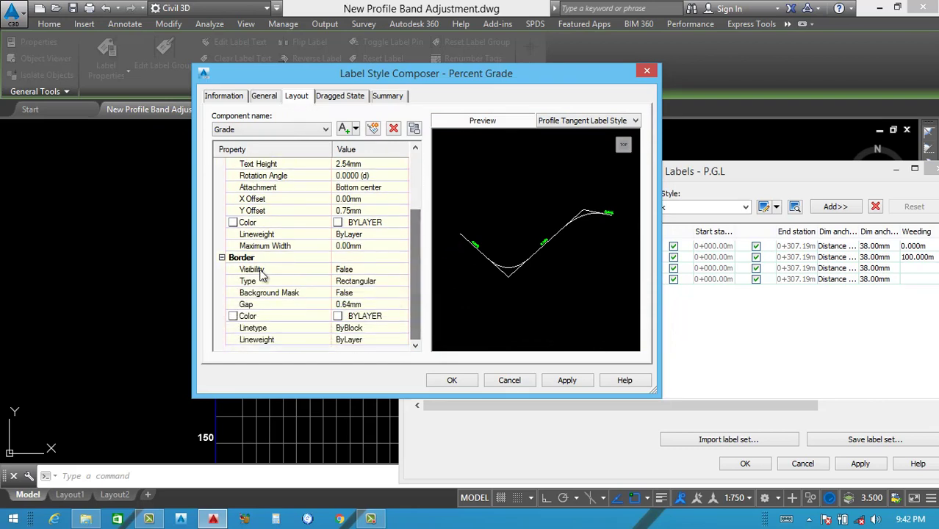
click(368, 271)
click(369, 270)
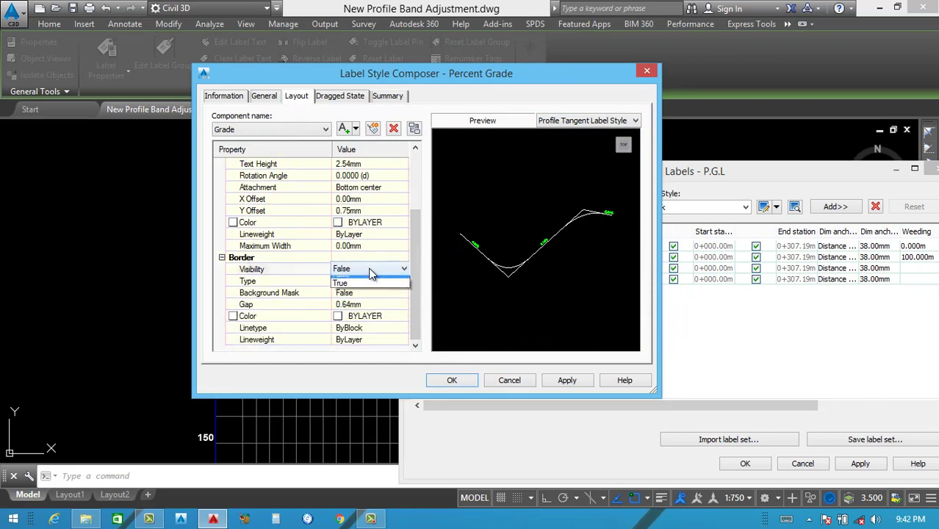
click(354, 291)
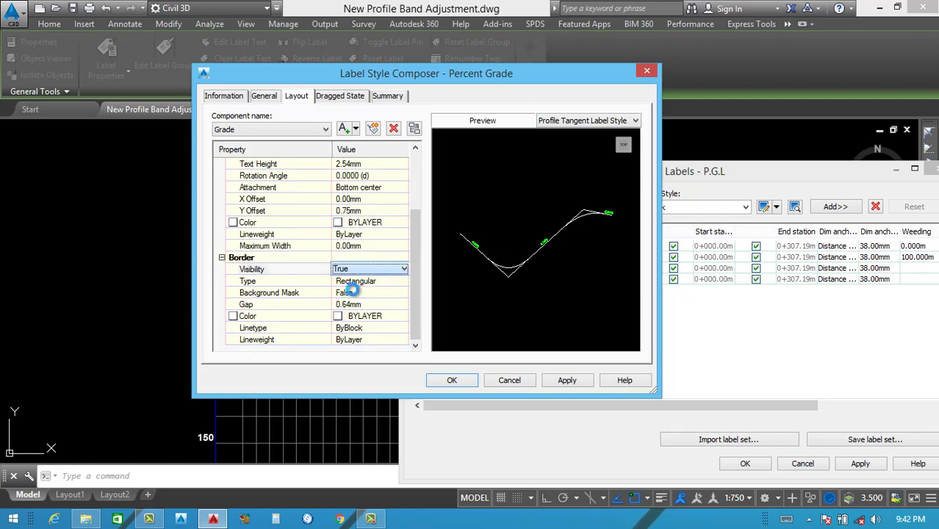
click(390, 284)
click(391, 281)
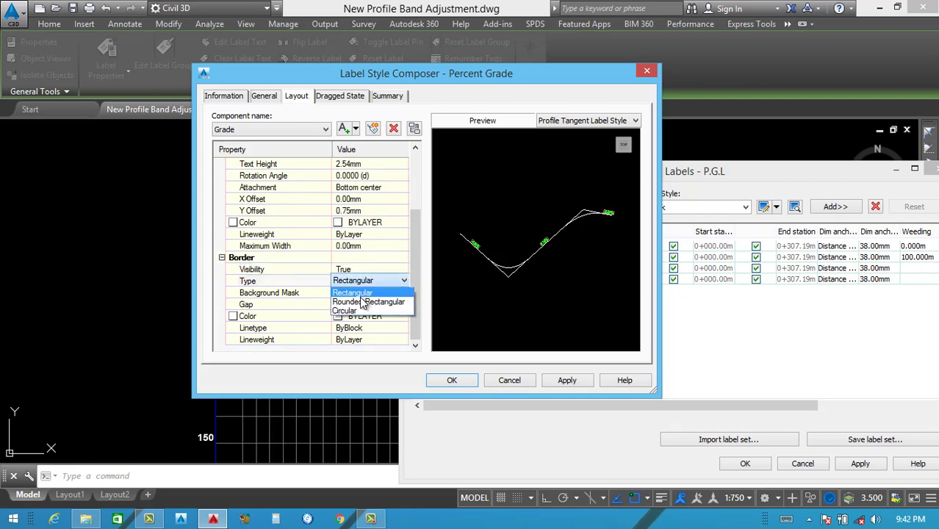
click(371, 293)
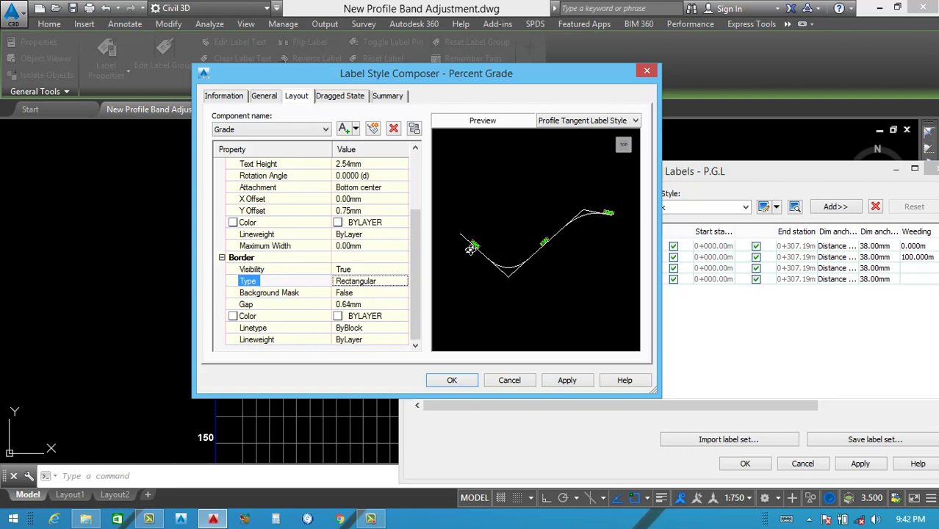
click(384, 284)
click(391, 285)
click(368, 305)
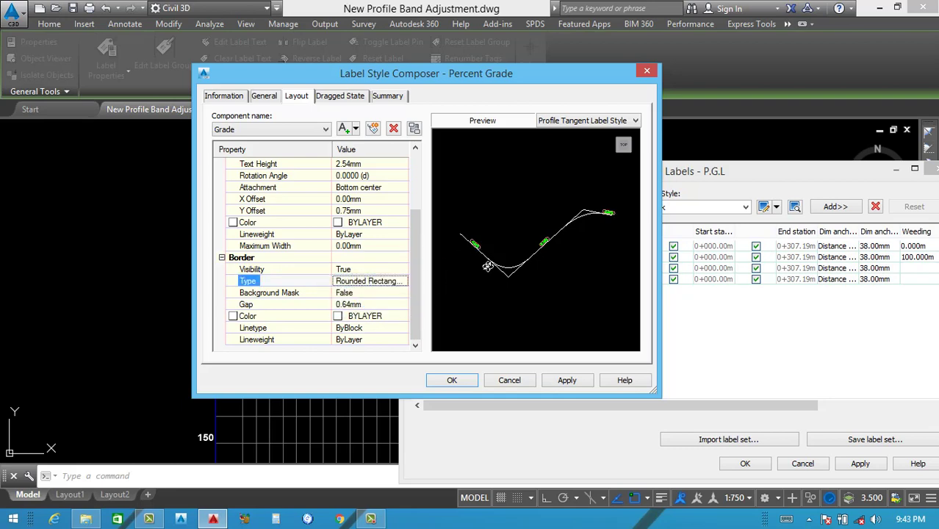
Set the Grade component's border colour to cyan and apply the Percent Grade style to the profile labels.
click(397, 316)
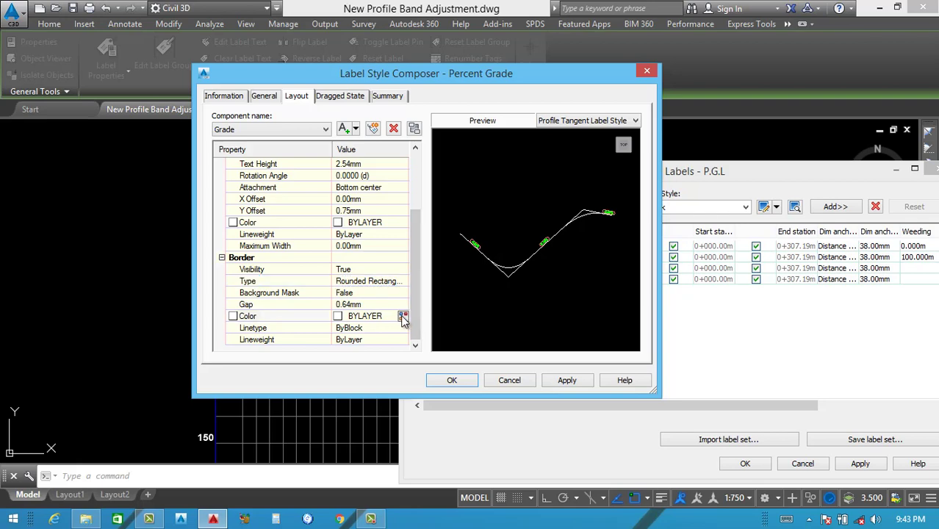
click(404, 316)
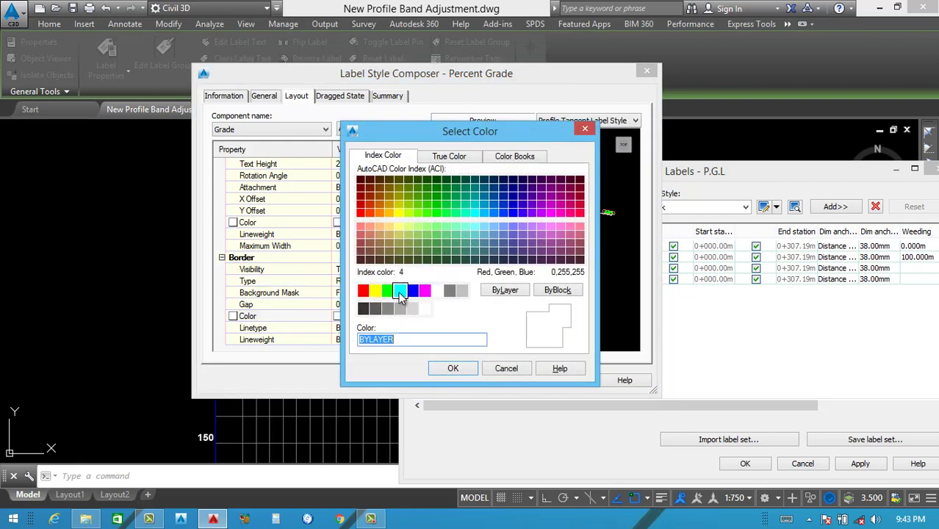
click(400, 291)
click(453, 369)
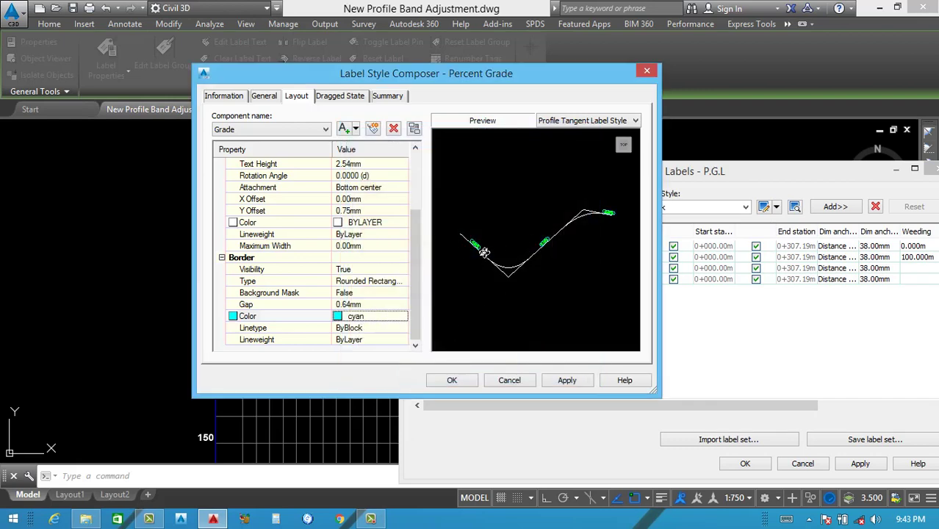
click(569, 380)
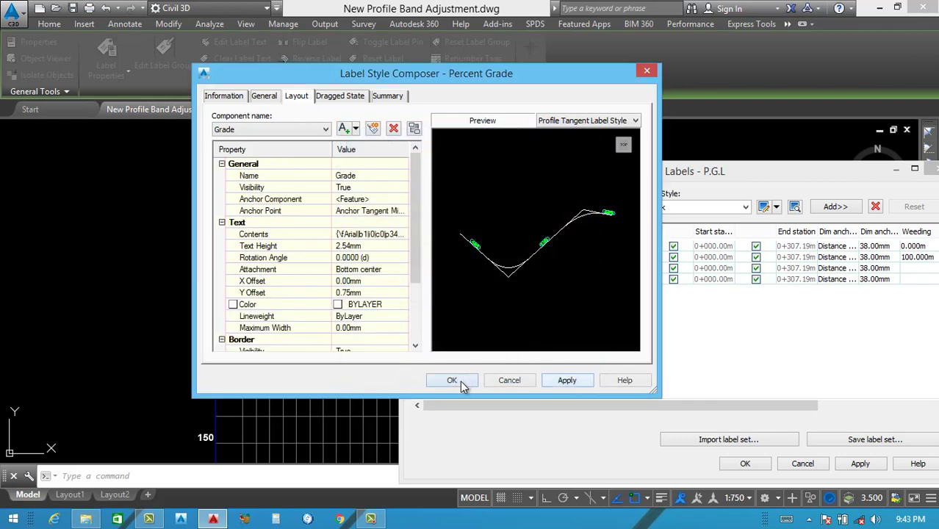
click(453, 380)
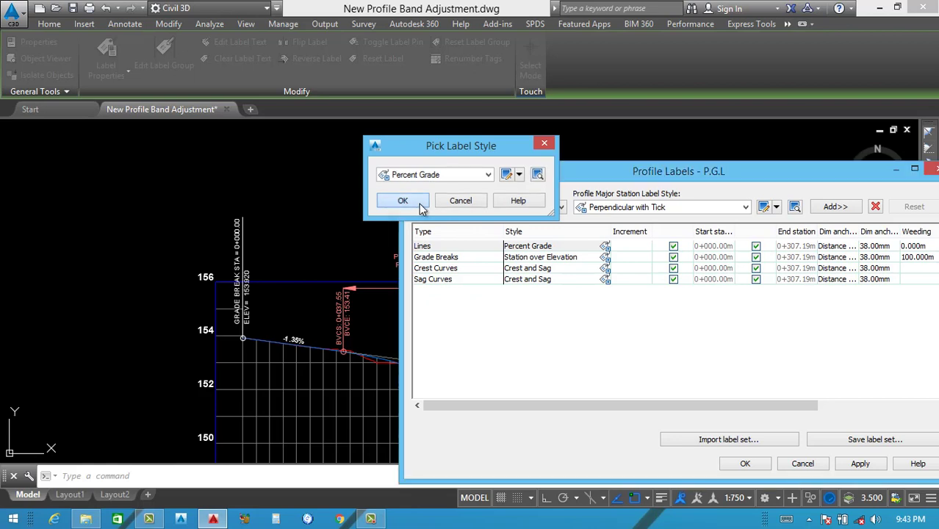
click(408, 200)
click(845, 463)
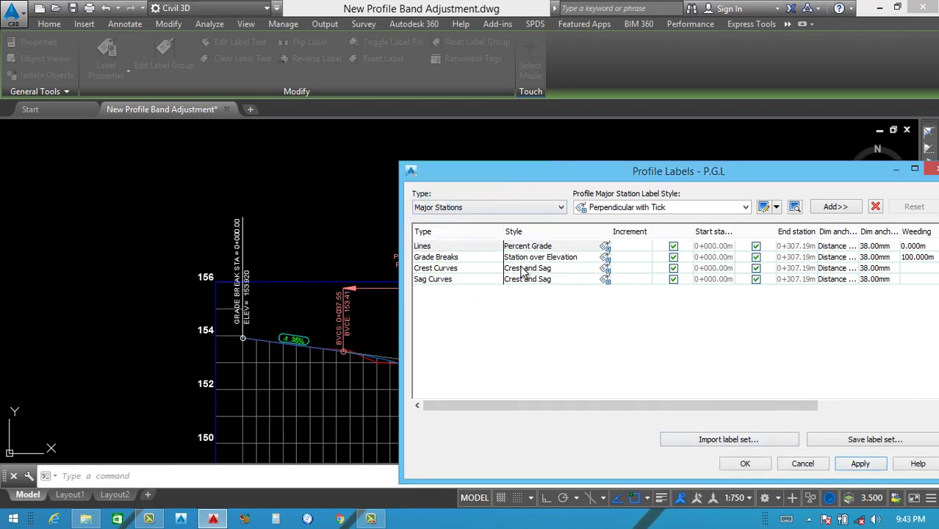
Edit the Crest and Sag label style used for the crest curves and assign it to a new magenta layer.
click(606, 269)
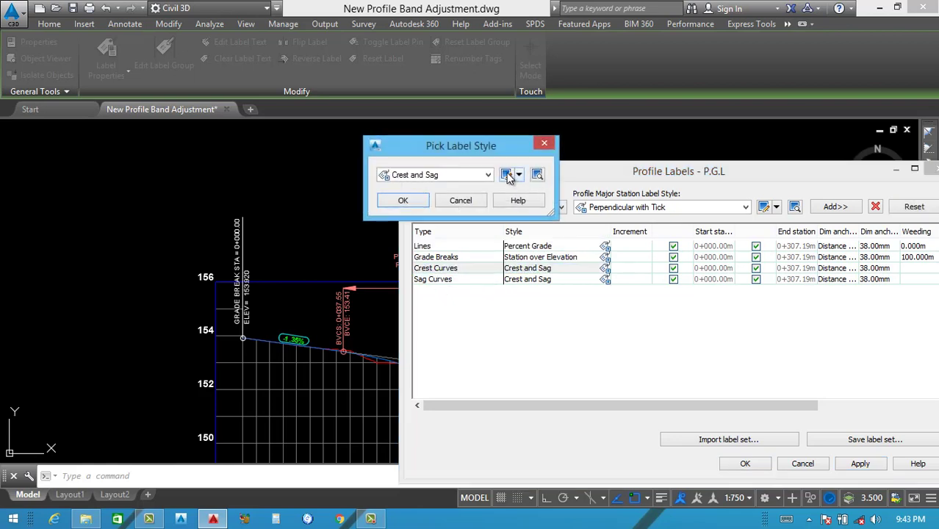
click(506, 174)
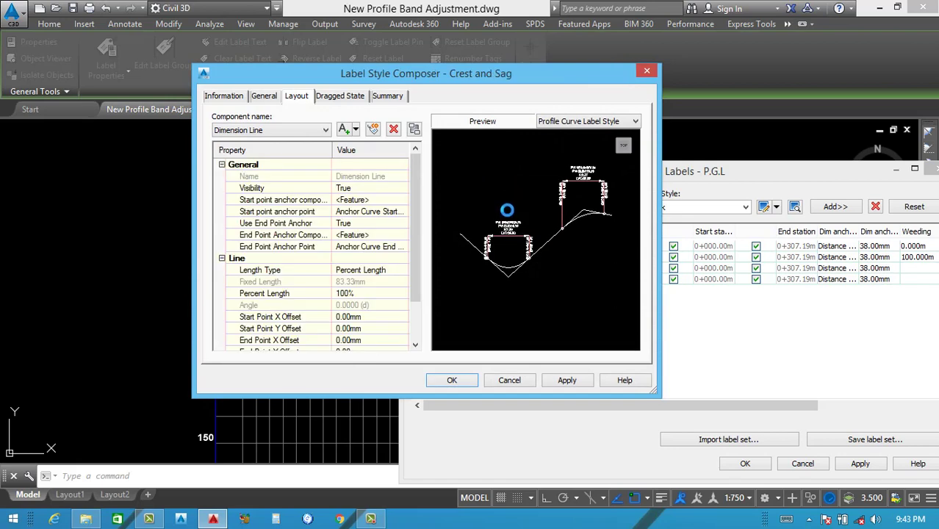
click(287, 129)
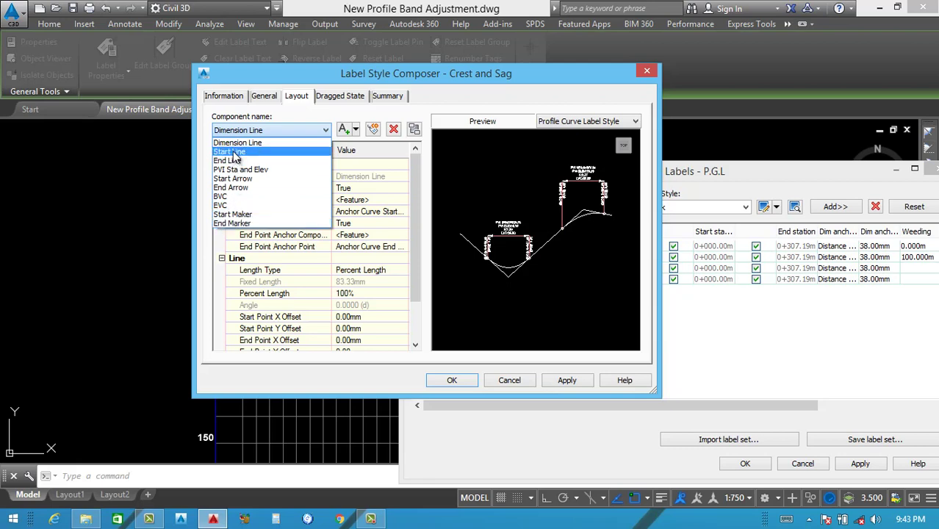
click(255, 144)
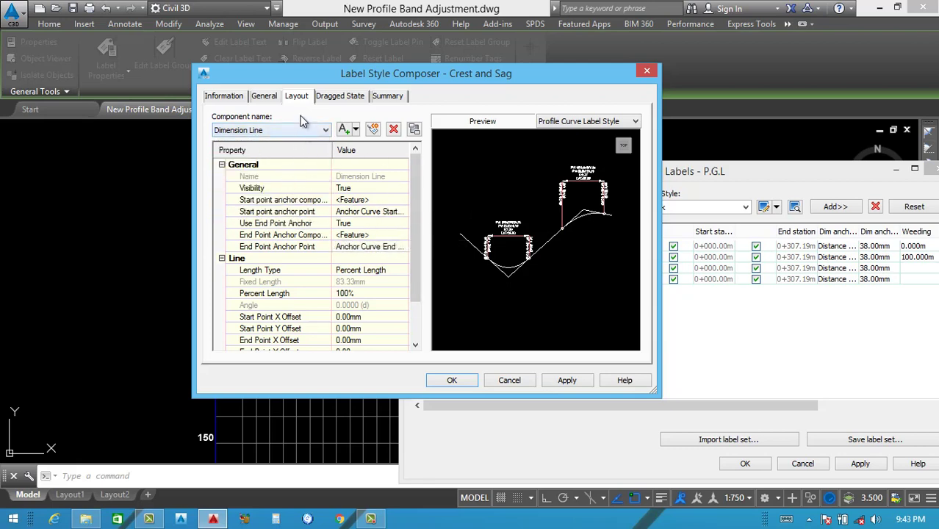
click(268, 96)
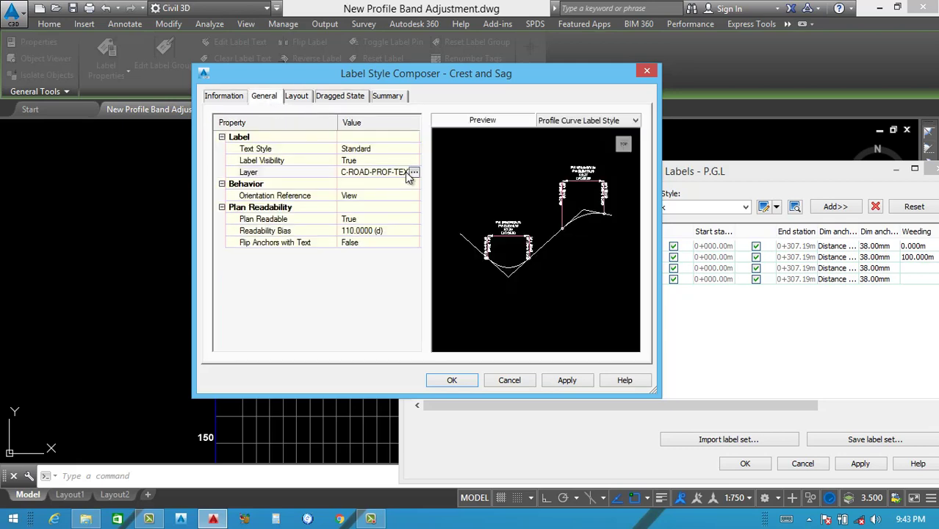
click(413, 172)
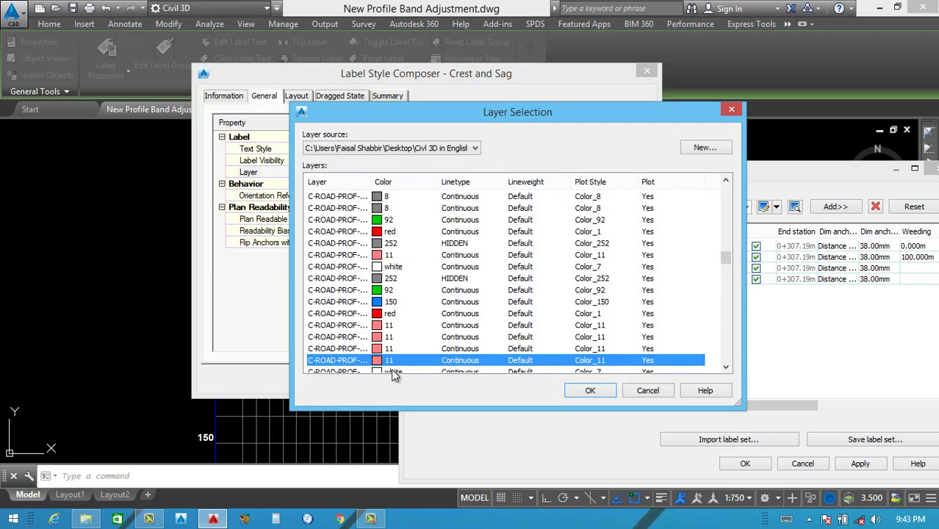
click(704, 149)
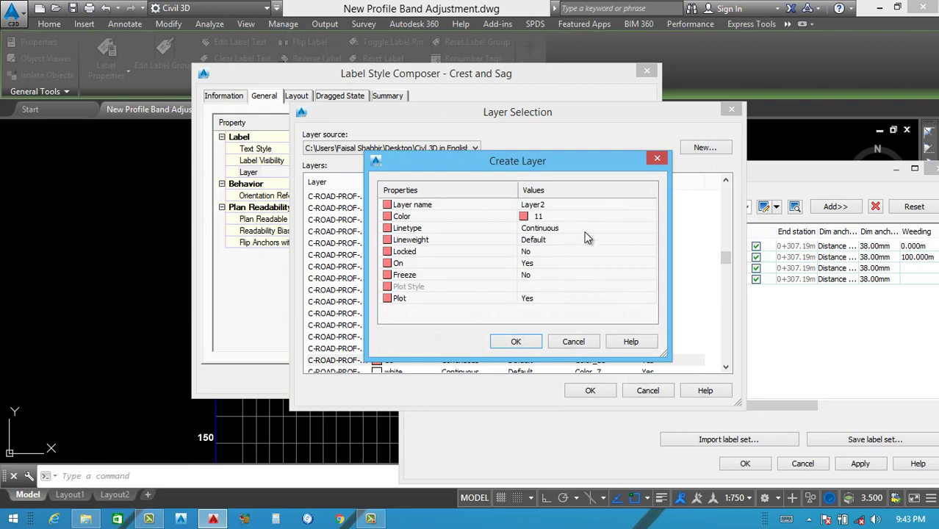
click(651, 223)
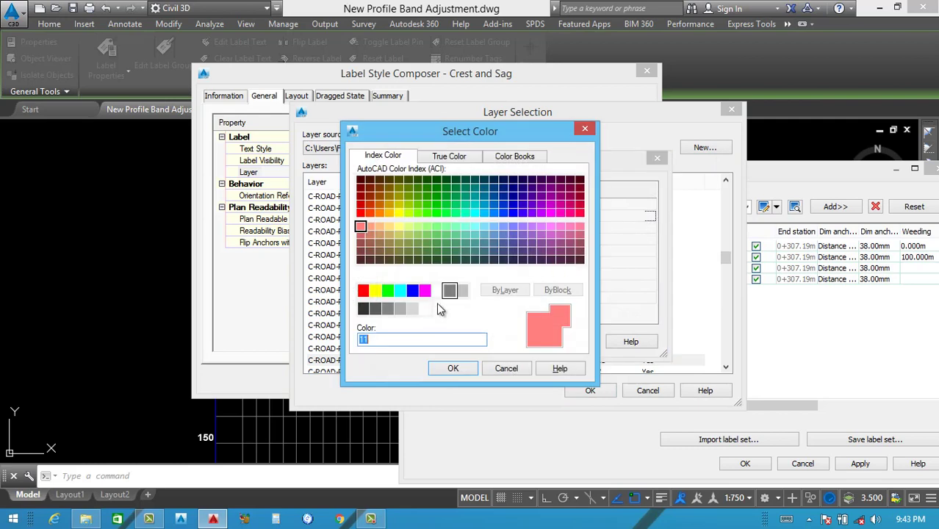
click(425, 291)
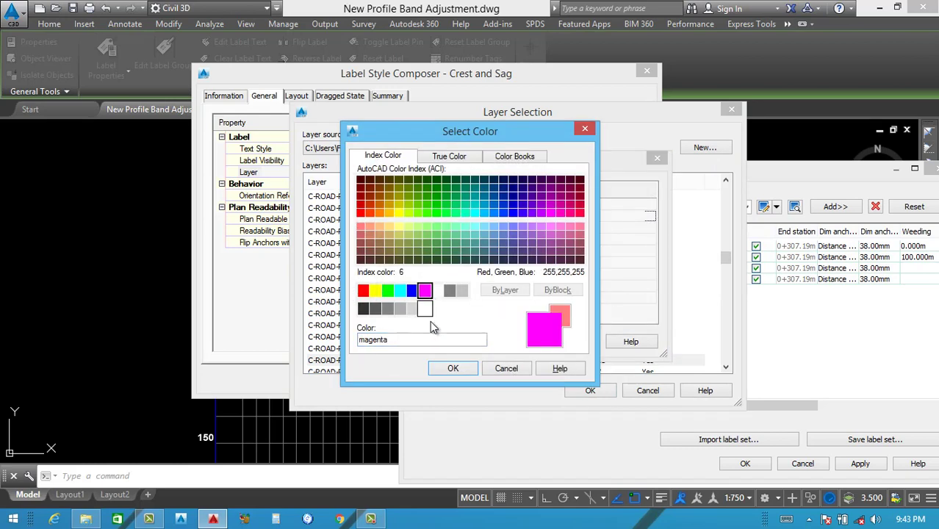
click(453, 368)
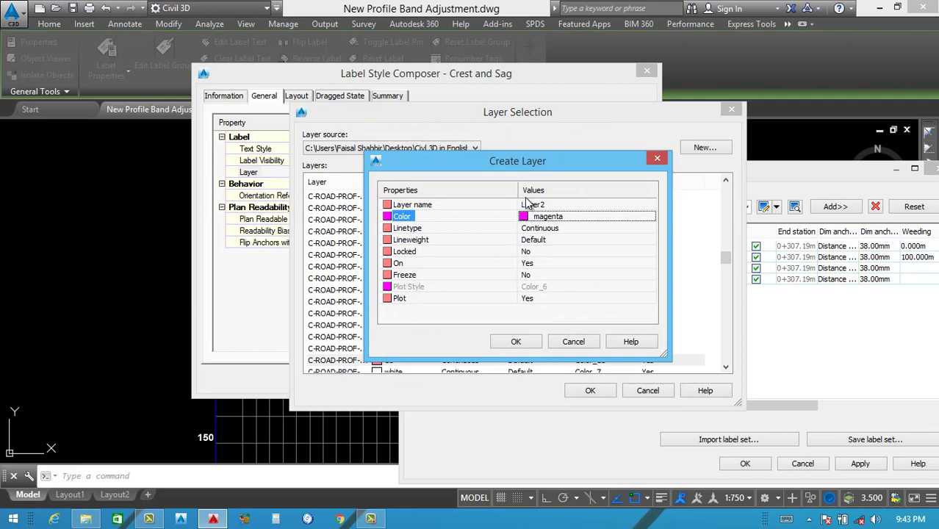
click(516, 342)
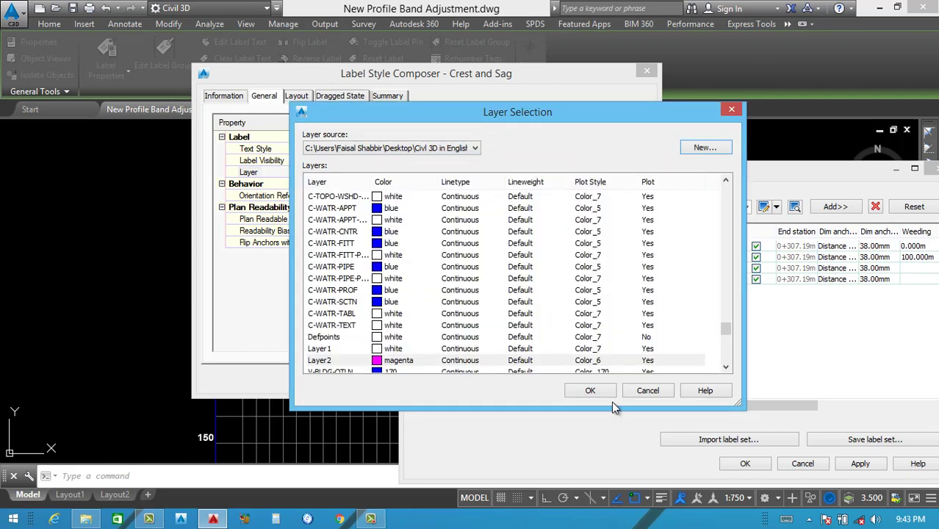
click(605, 393)
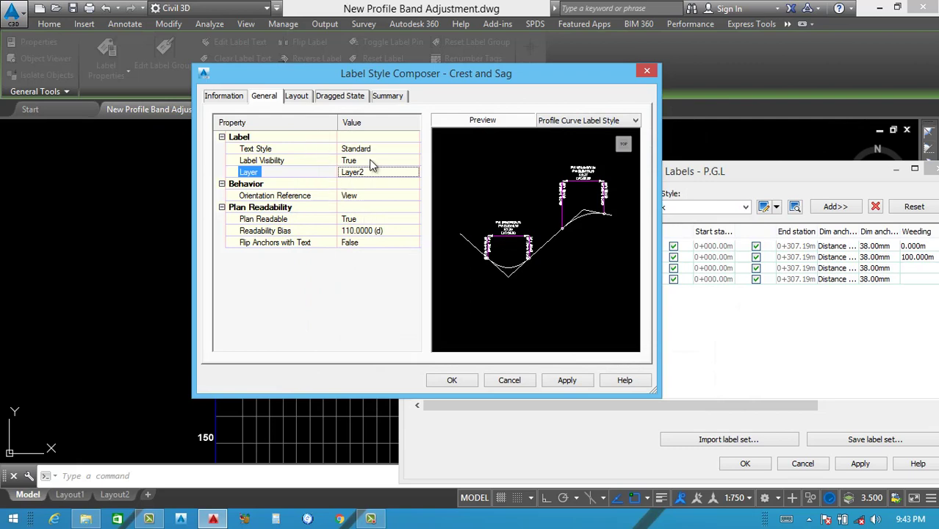
Set the Dimension Line component's colour to magenta in the Crest and Sag label style.
click(296, 95)
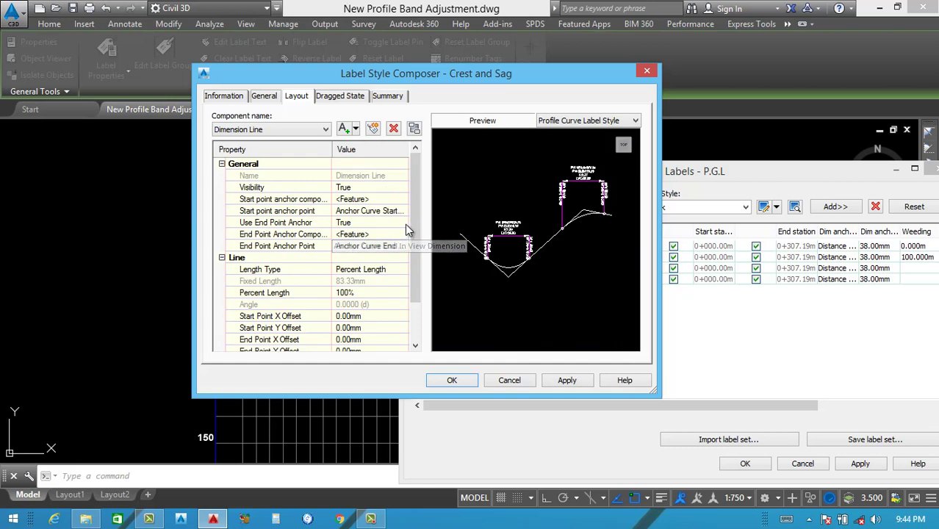
click(275, 129)
click(275, 129)
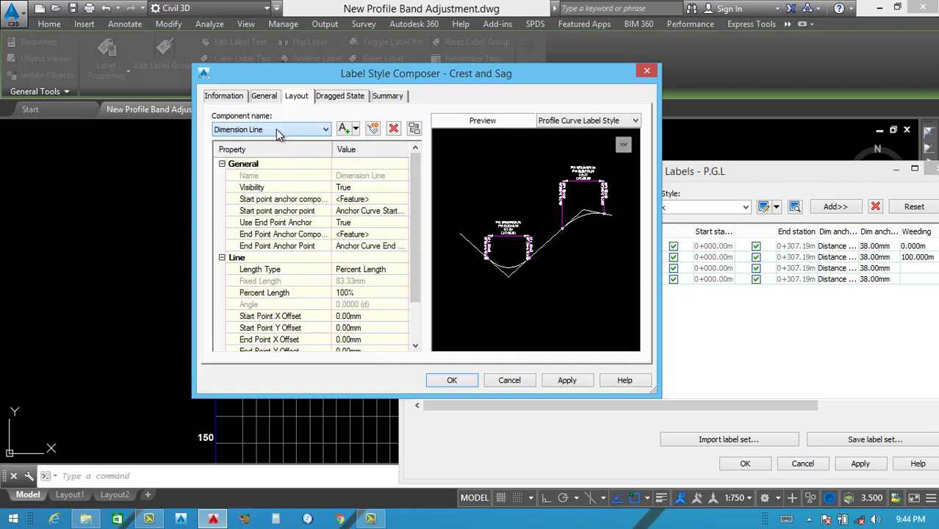
scroll(412, 236, down, 2)
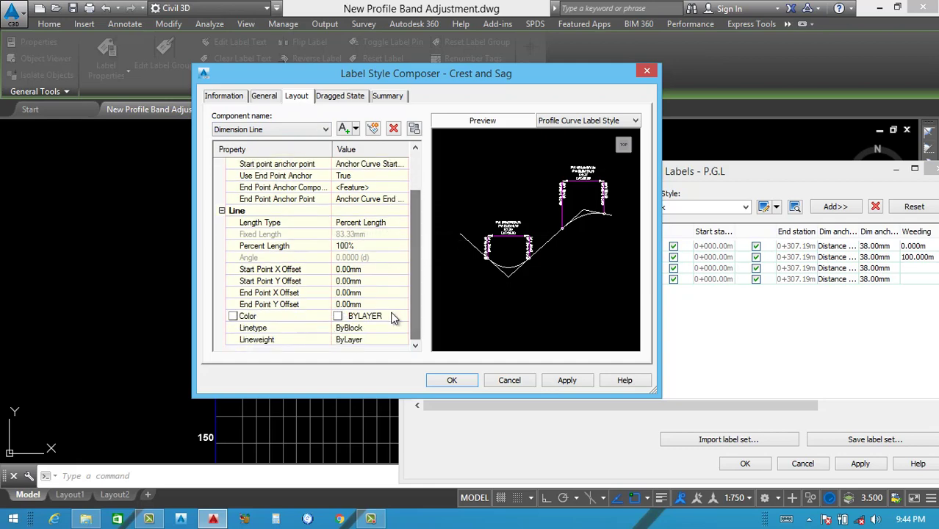
click(403, 316)
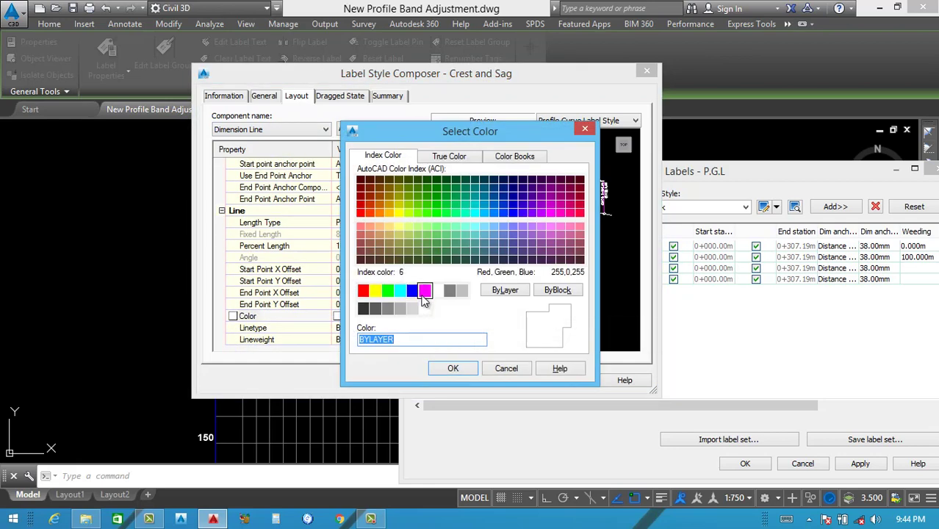
click(425, 290)
click(452, 369)
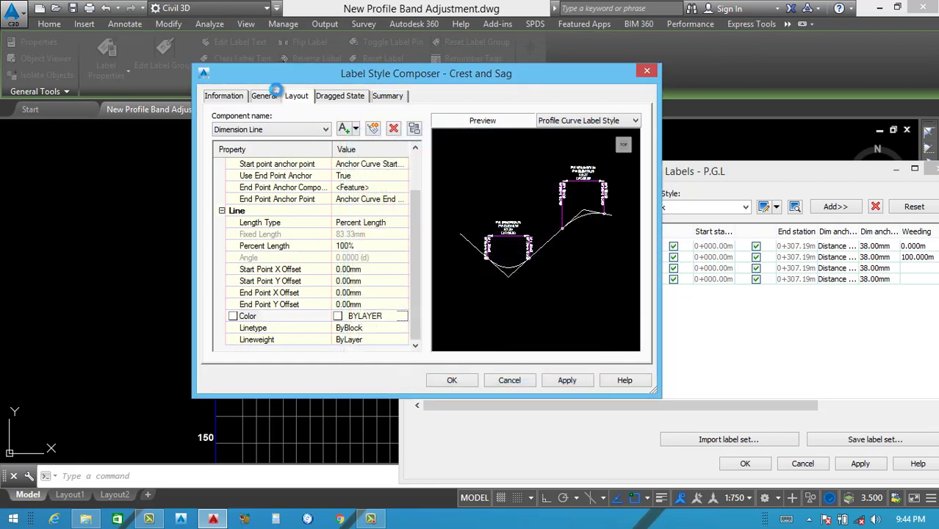
Set the Start Line component's colour to magenta in the Crest and Sag label style.
click(283, 130)
click(239, 152)
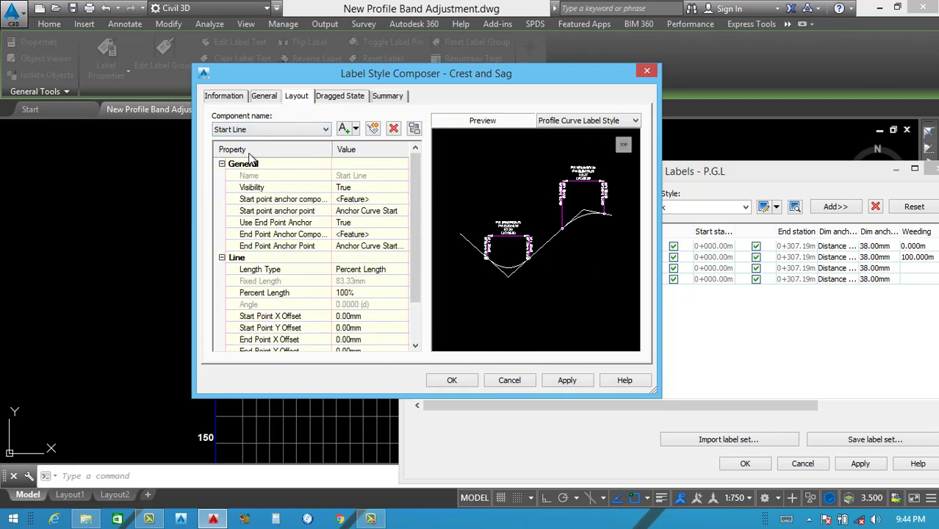
scroll(403, 265, down, 2)
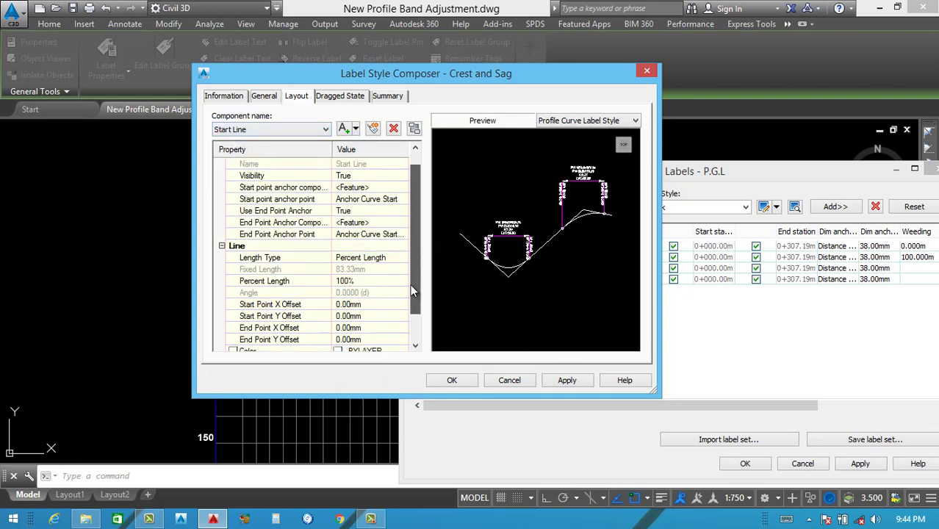
click(403, 316)
click(419, 288)
click(452, 369)
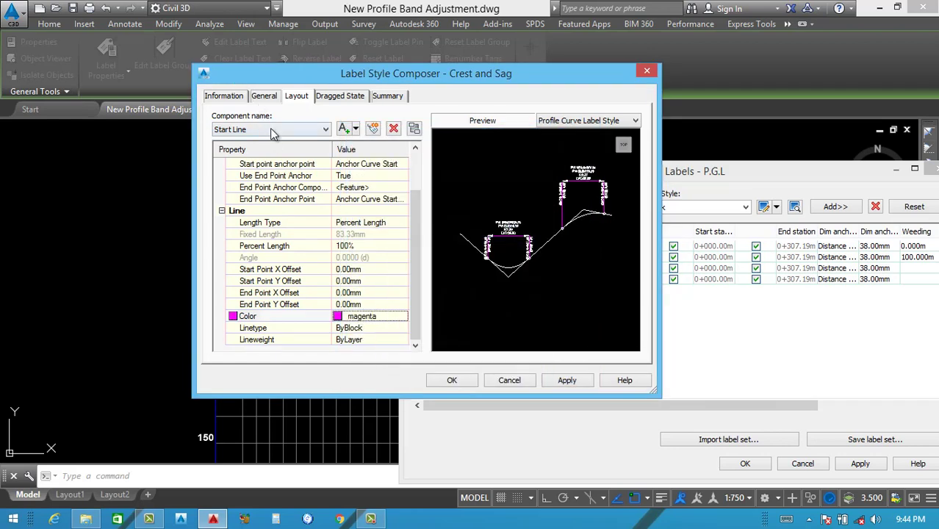
Set the End Line component's colour to magenta in the Crest and Sag label style.
click(273, 130)
click(243, 161)
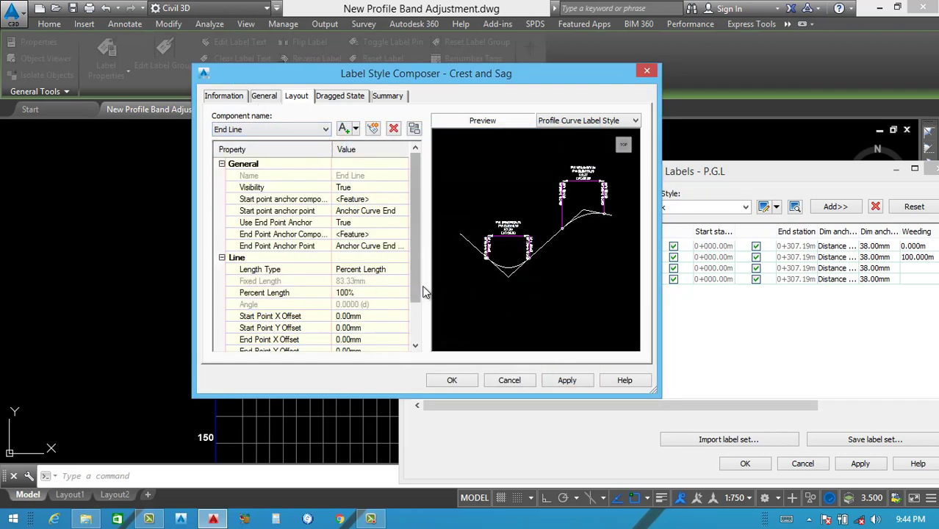
drag(416, 286, 391, 319)
click(403, 316)
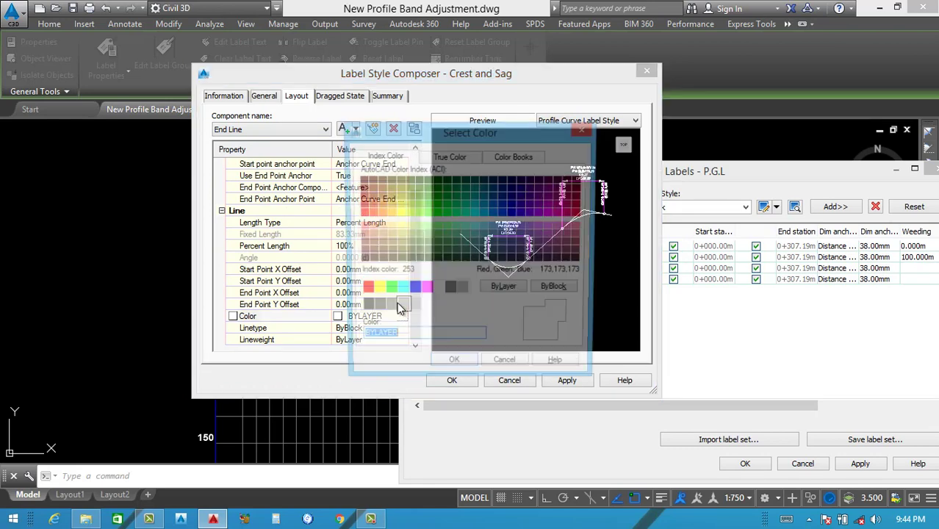
click(425, 290)
click(453, 368)
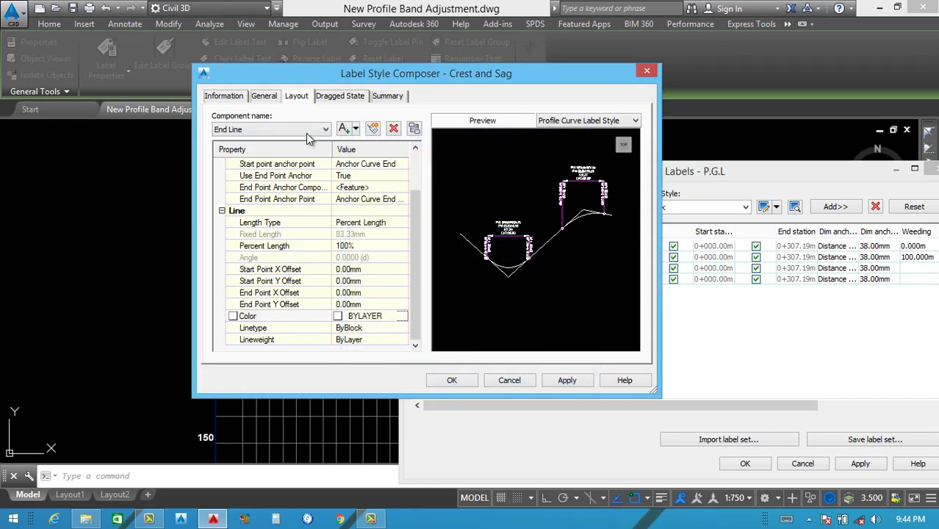
Set the PVI Sta and Elev component's text colour to magenta in the Crest and Sag label style.
click(279, 129)
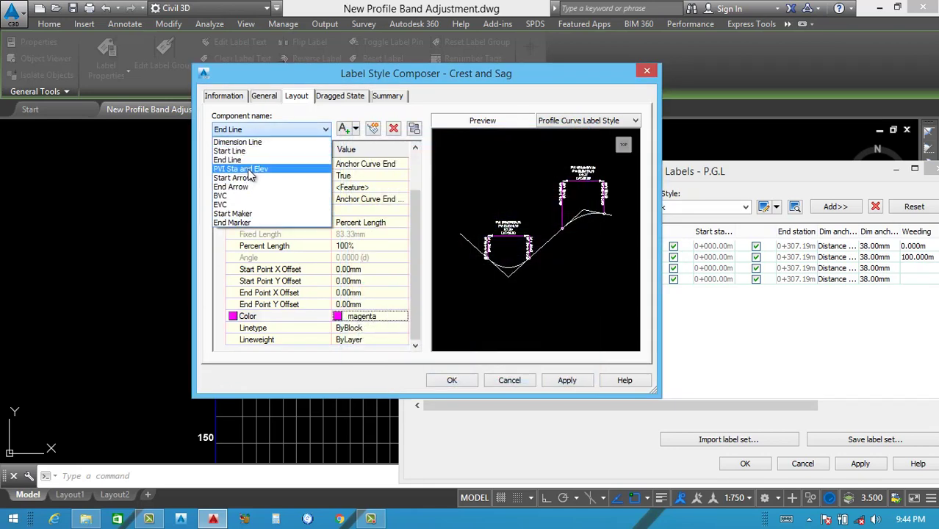
click(252, 171)
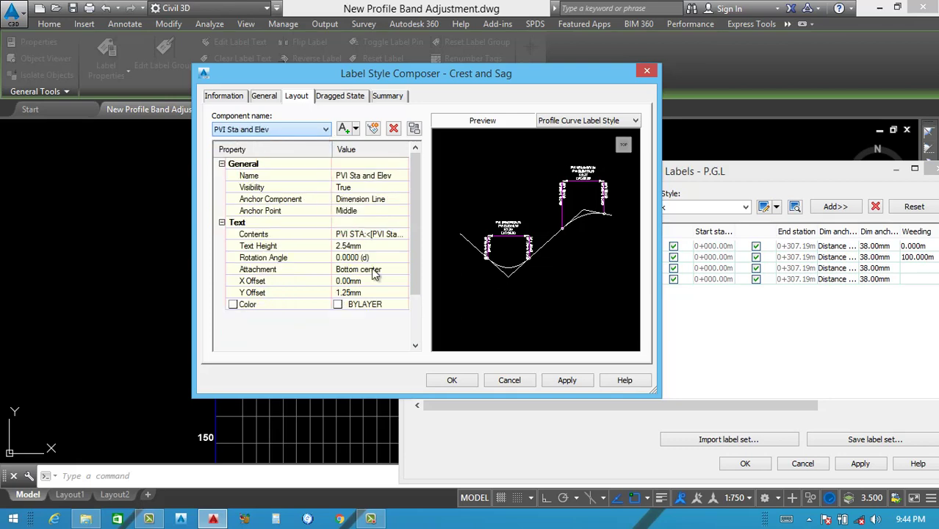
click(402, 303)
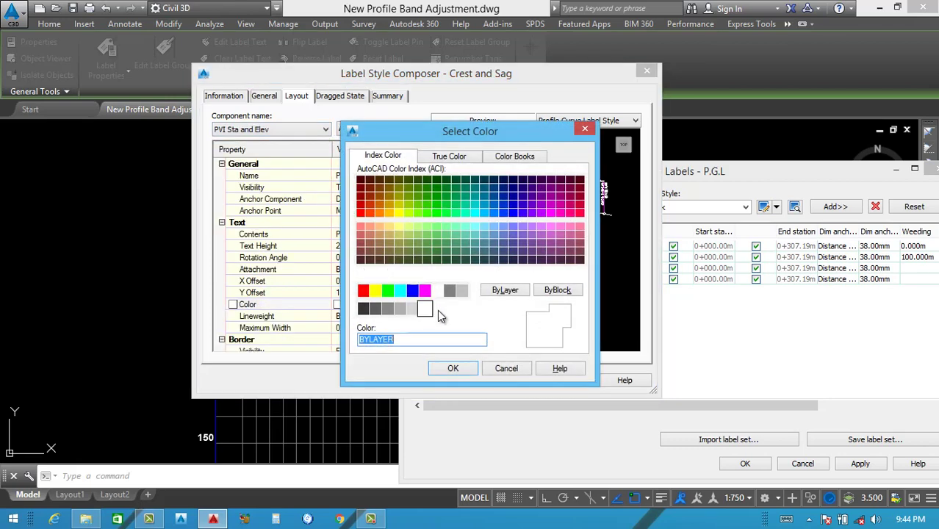
click(424, 291)
click(453, 369)
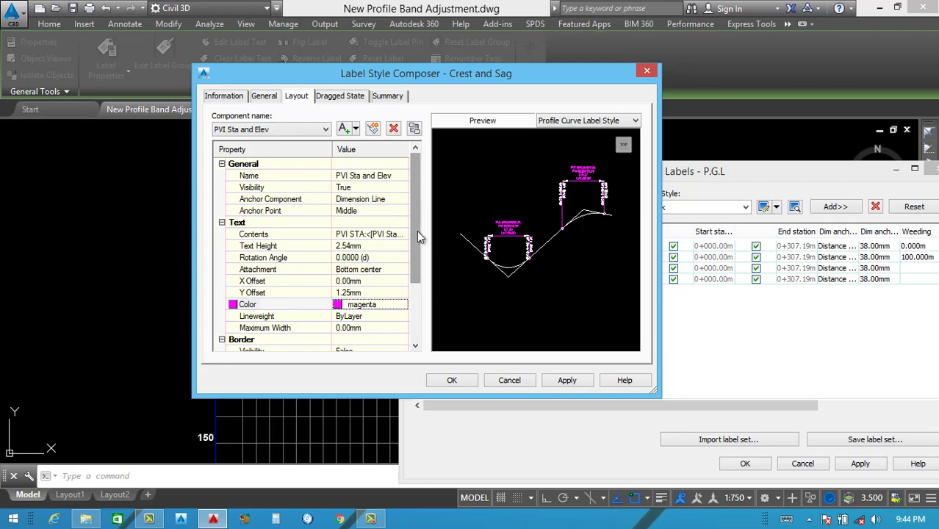
scroll(417, 231, down, 1)
Set the Start Arrow component's colour to magenta in the Crest and Sag label style.
click(287, 129)
click(254, 172)
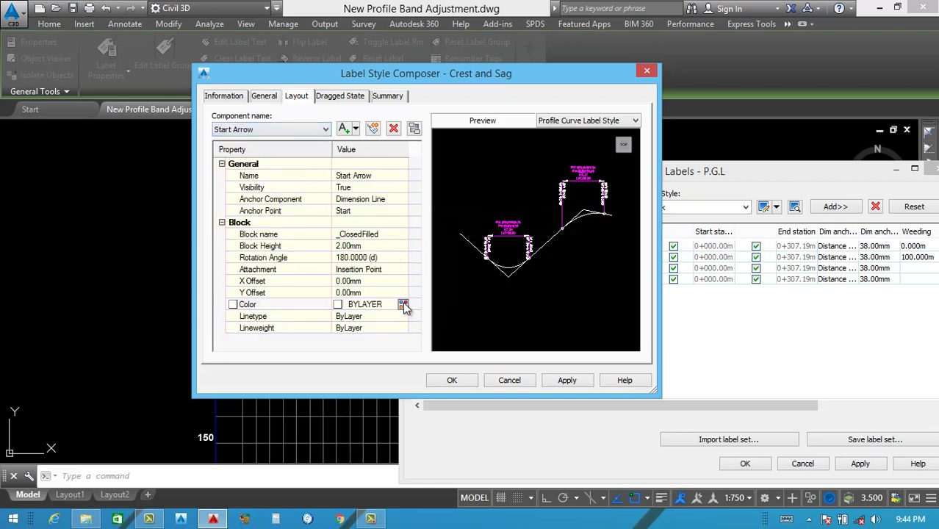
click(404, 305)
click(425, 290)
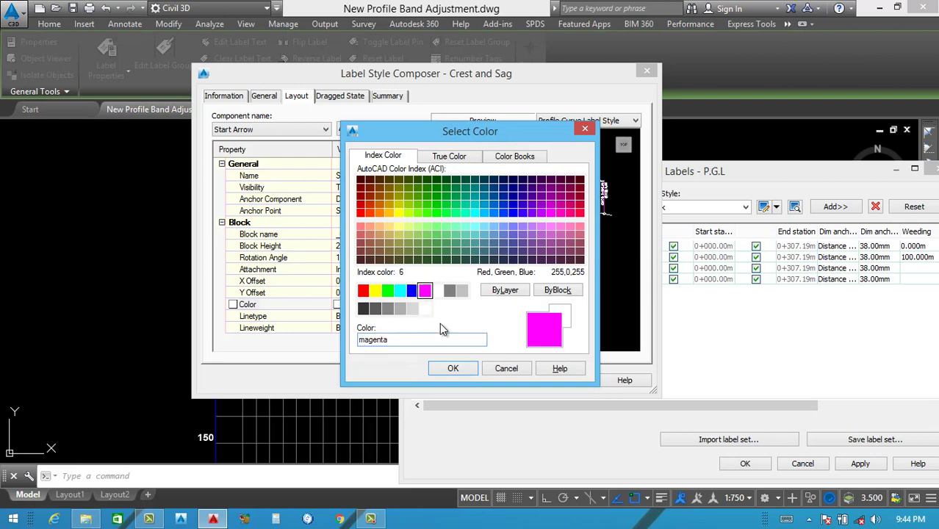
click(453, 368)
Set the End Arrow component's colour to magenta in the Crest and Sag label style.
click(274, 130)
click(243, 188)
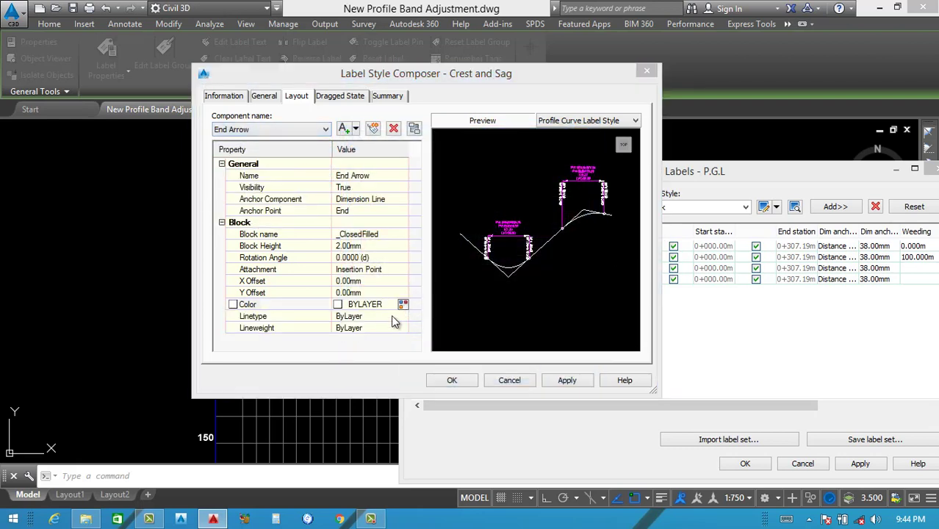
click(404, 304)
click(425, 291)
click(452, 368)
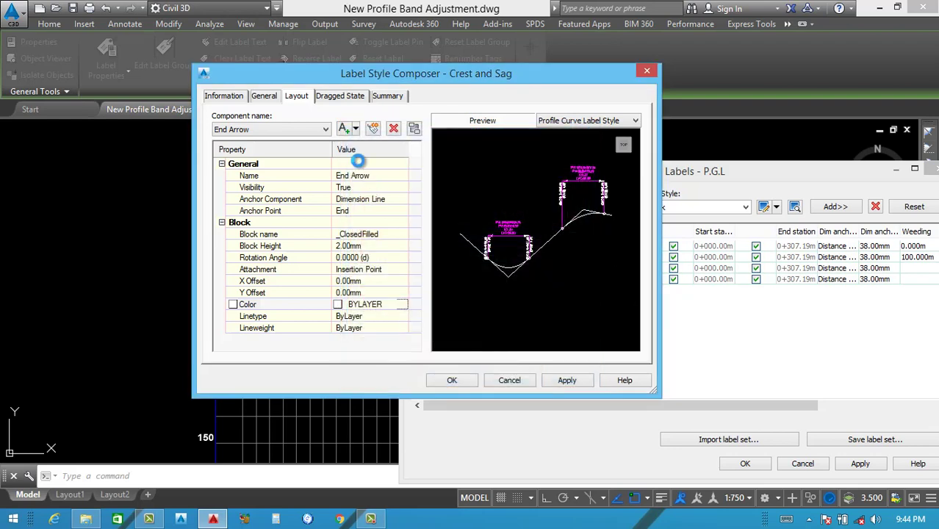
Set the BVC component's text colour to magenta in the Crest and Sag label style.
click(273, 130)
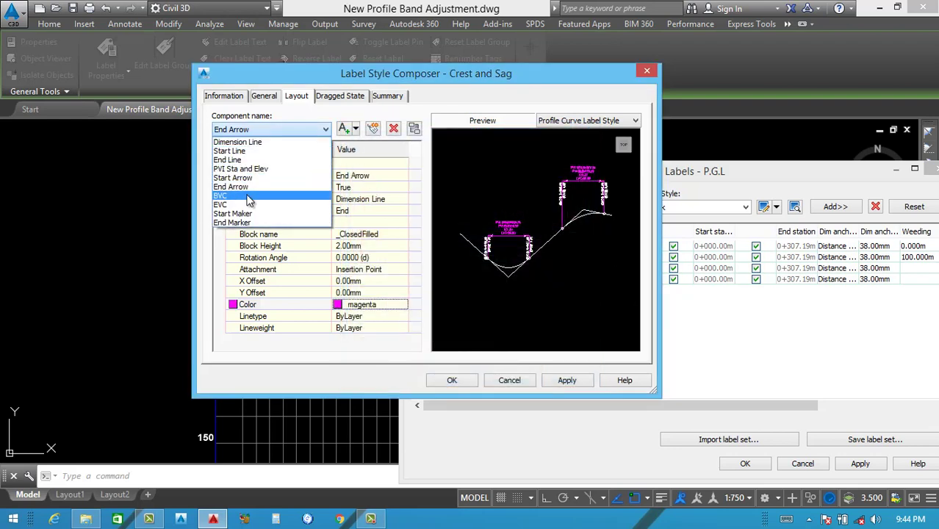
click(250, 197)
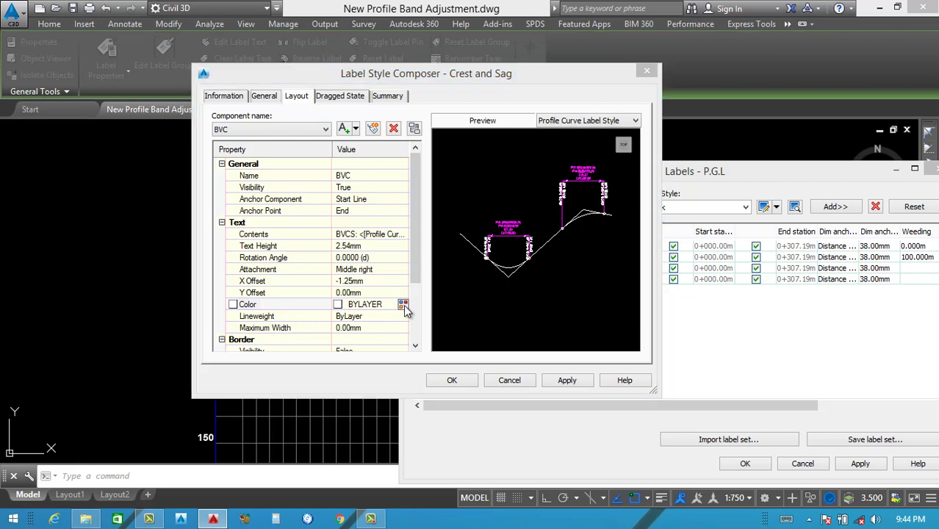
click(403, 305)
click(412, 291)
click(425, 290)
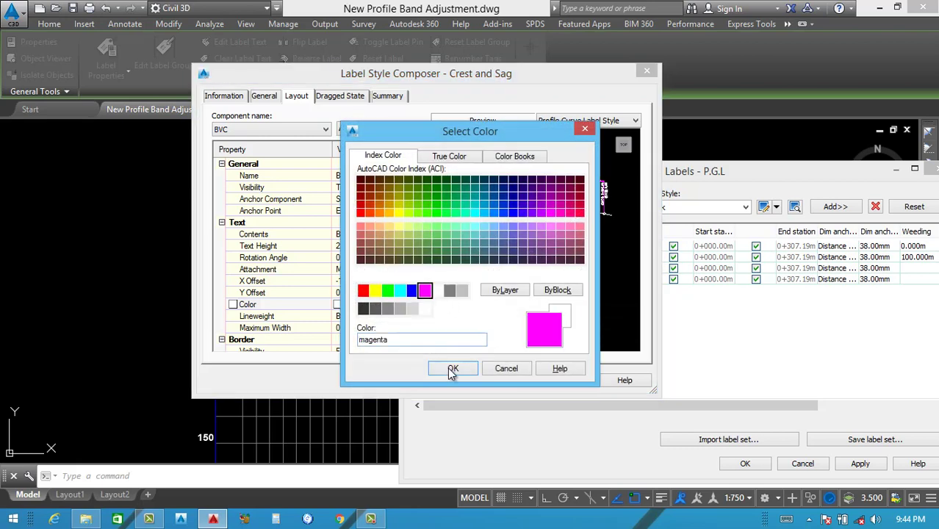
click(453, 368)
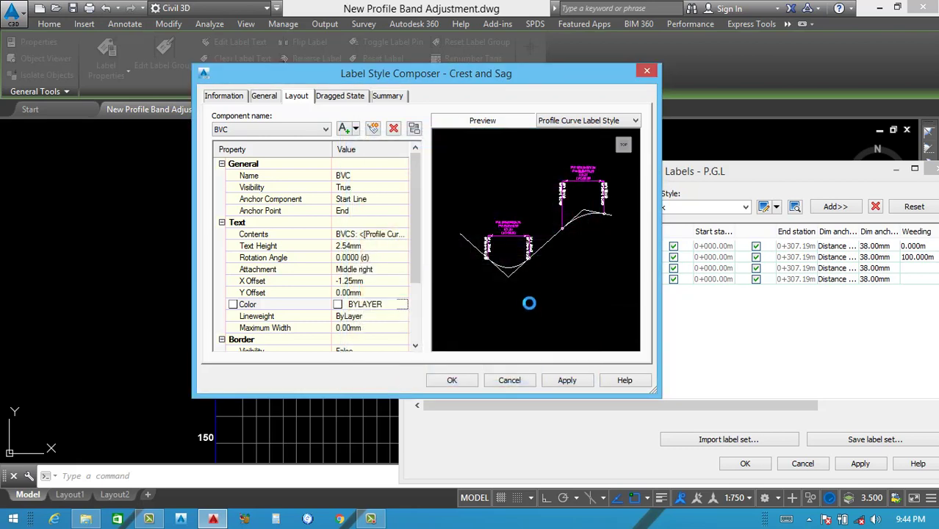
Set the EVC component's text colour to magenta in the Crest and Sag label style.
click(289, 129)
click(316, 208)
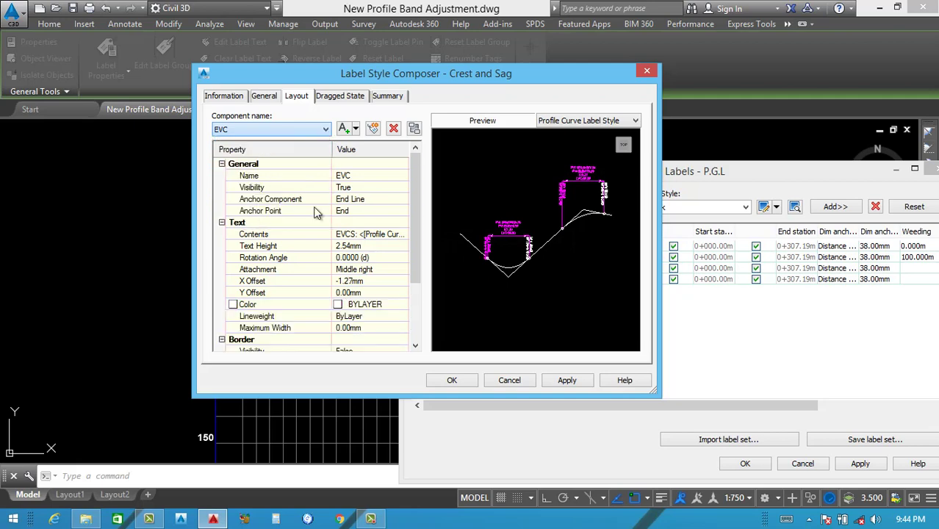
click(403, 304)
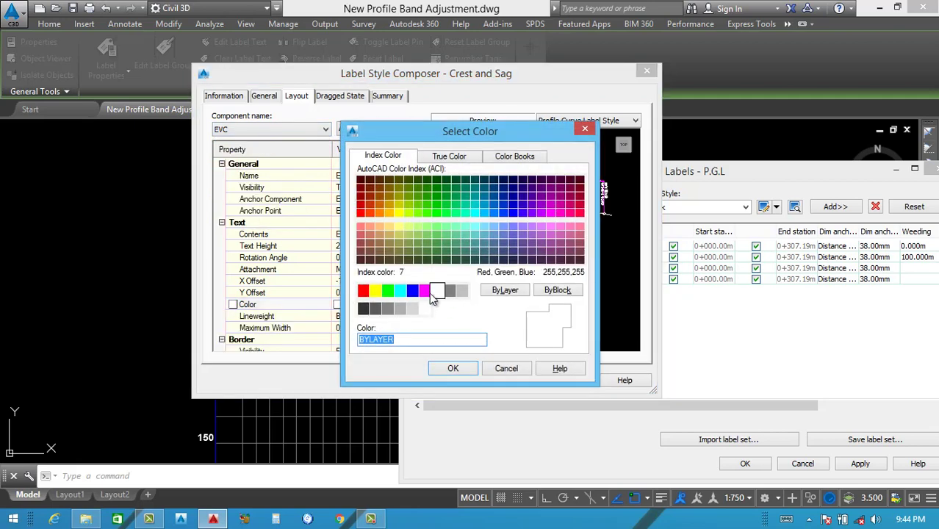
click(454, 369)
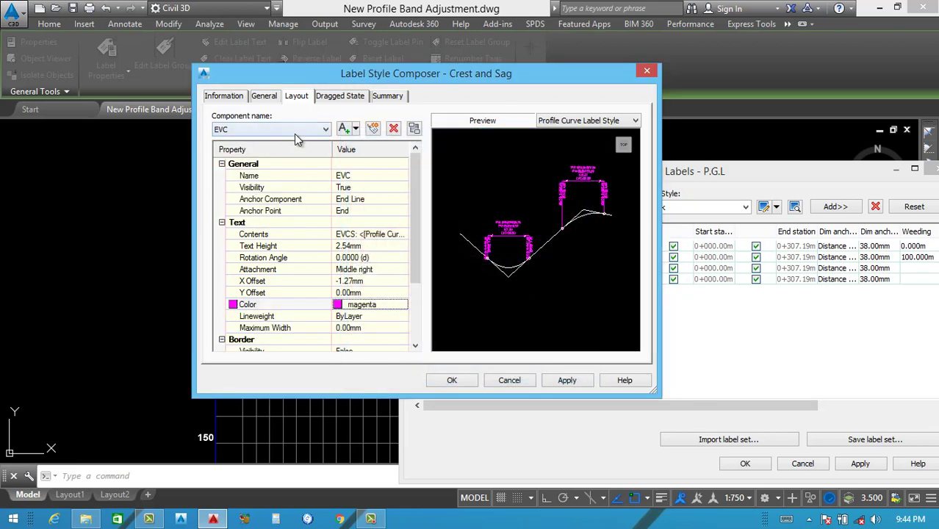
Set the Start Maker component's block colour to magenta in the Crest and Sag label style.
click(292, 130)
click(235, 213)
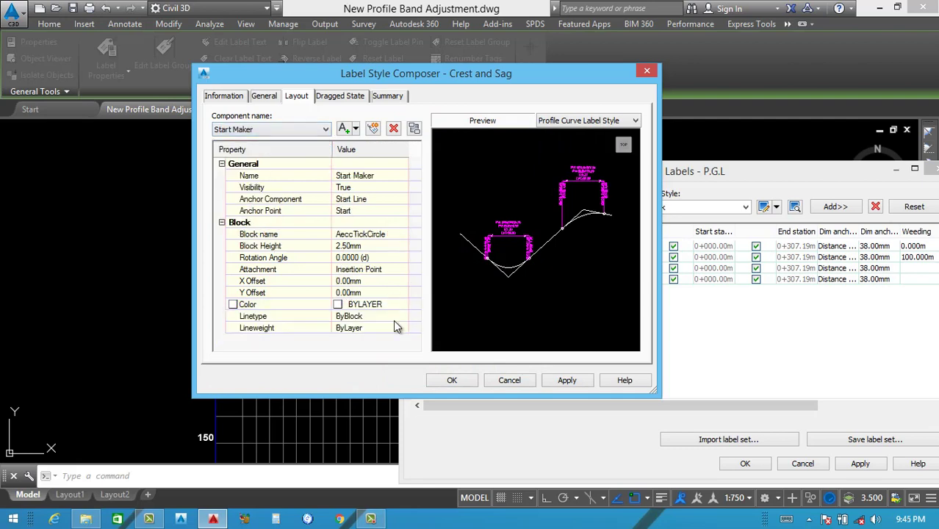
click(403, 304)
click(424, 290)
click(453, 369)
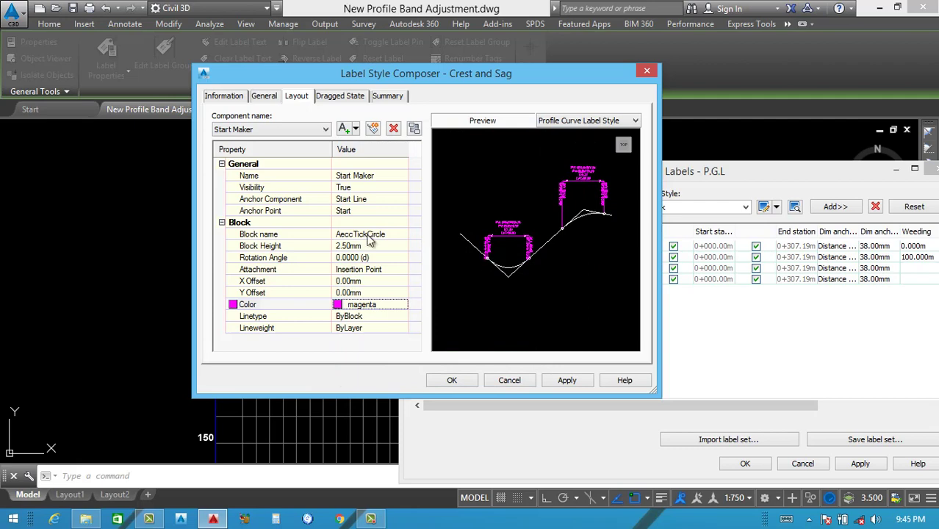
Set the End Marker component's block colour to magenta in the Crest and Sag label style.
click(278, 133)
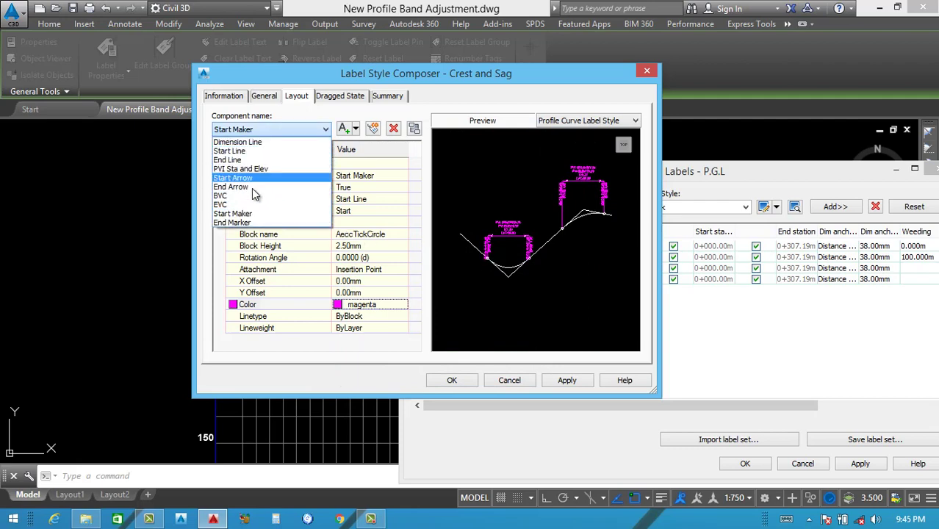
click(237, 223)
click(403, 304)
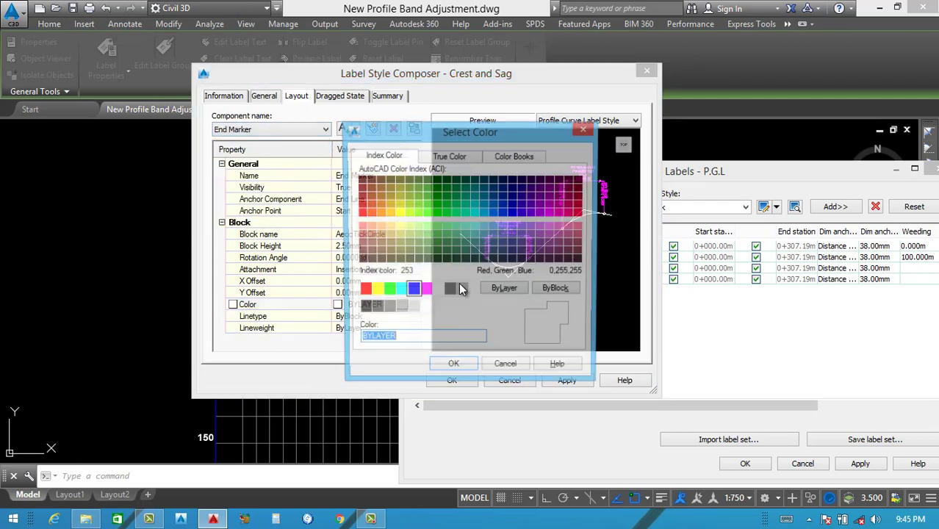
click(424, 290)
click(454, 369)
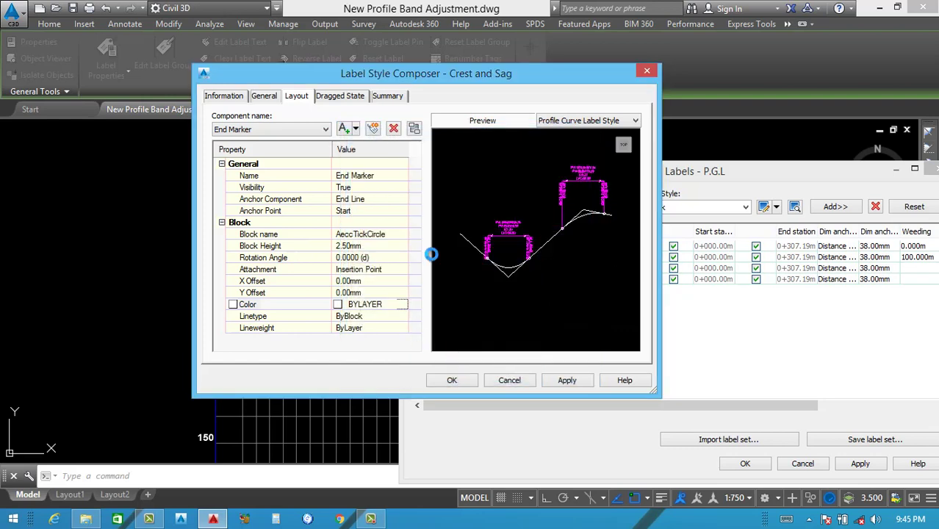
Confirm Layer2 as the Crest and Sag style's label layer and save the style changes.
click(264, 96)
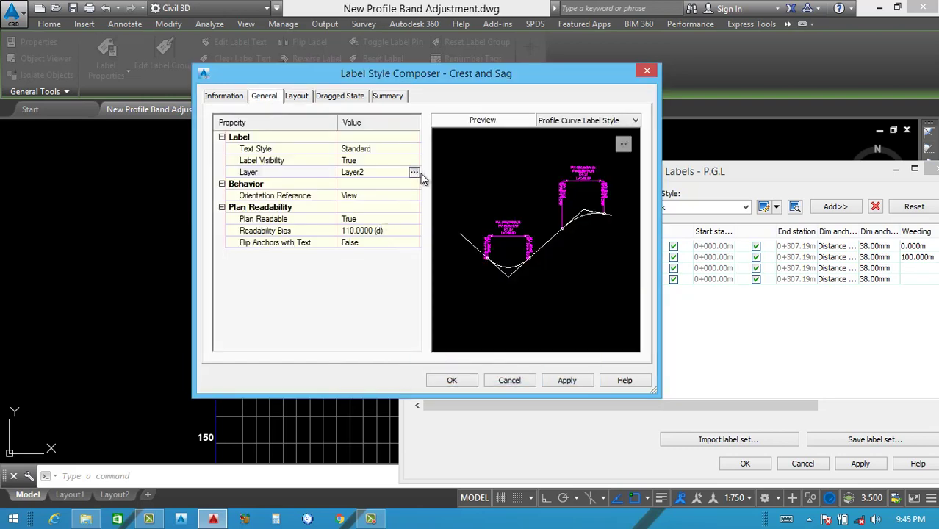
click(415, 173)
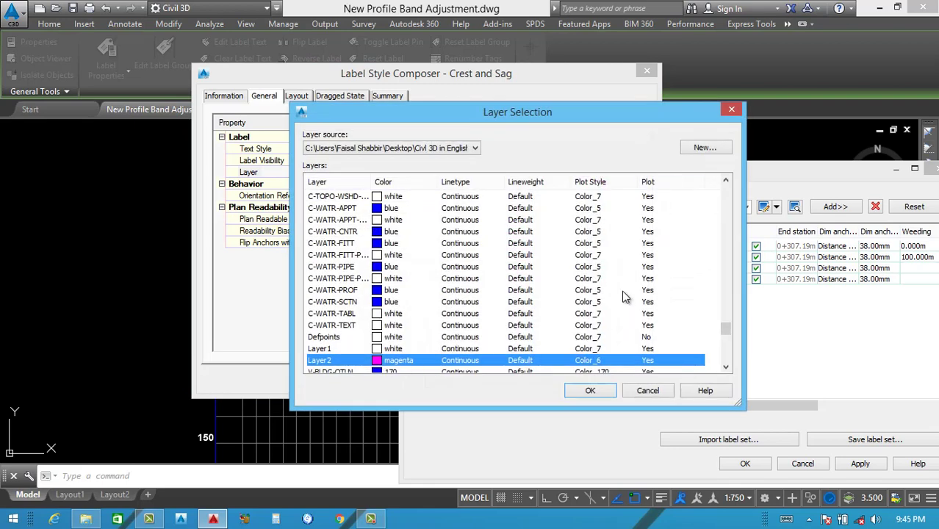
click(597, 392)
click(571, 380)
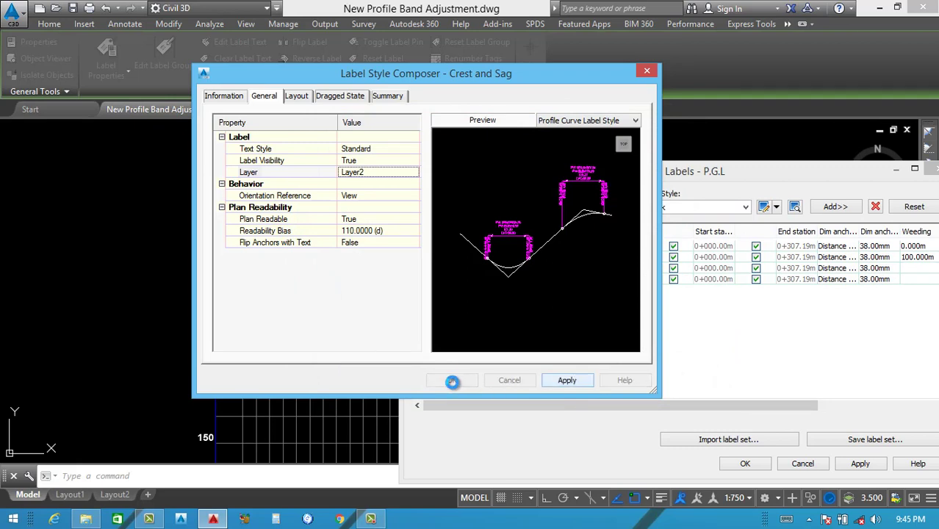
click(452, 380)
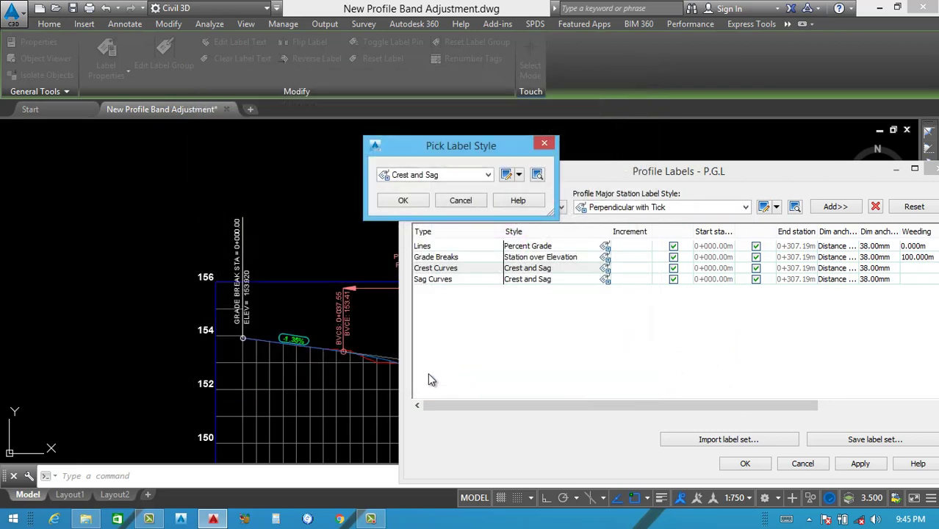
Assign the Crest and Sag style to the crest curves, apply the P.G.L profile label changes and deselect the labels.
click(404, 201)
click(860, 464)
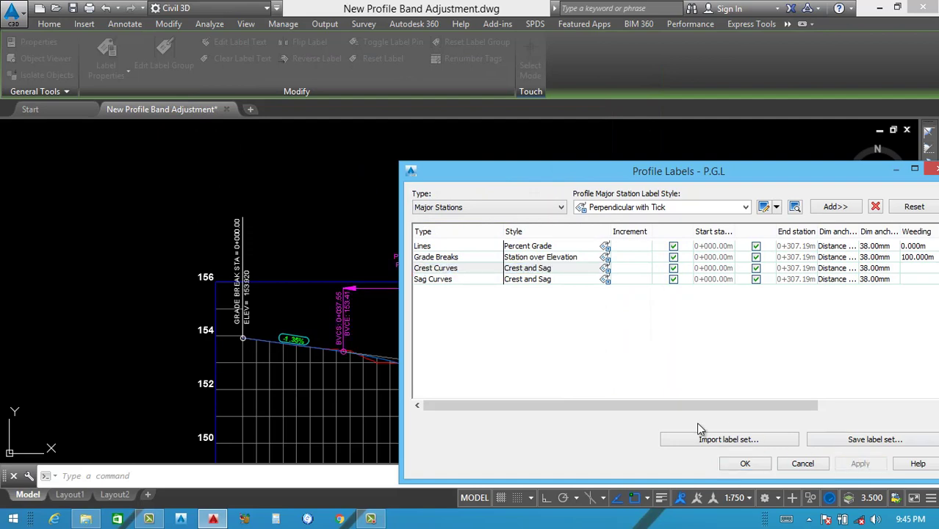
mouse_move(636, 173)
mouse_down()
mouse_move(456, 393)
mouse_move(430, 507)
mouse_move(457, 454)
mouse_move(346, 511)
mouse_move(571, 475)
mouse_move(522, 111)
mouse_up()
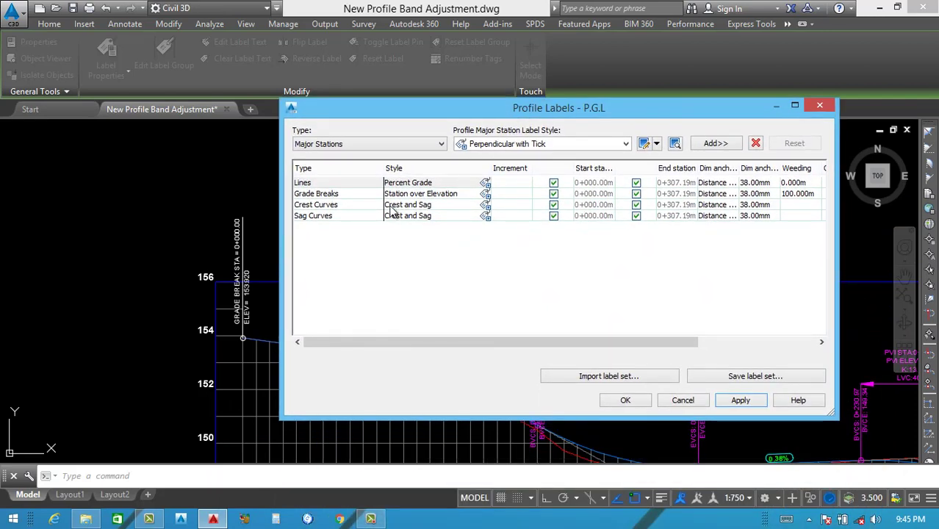
click(626, 400)
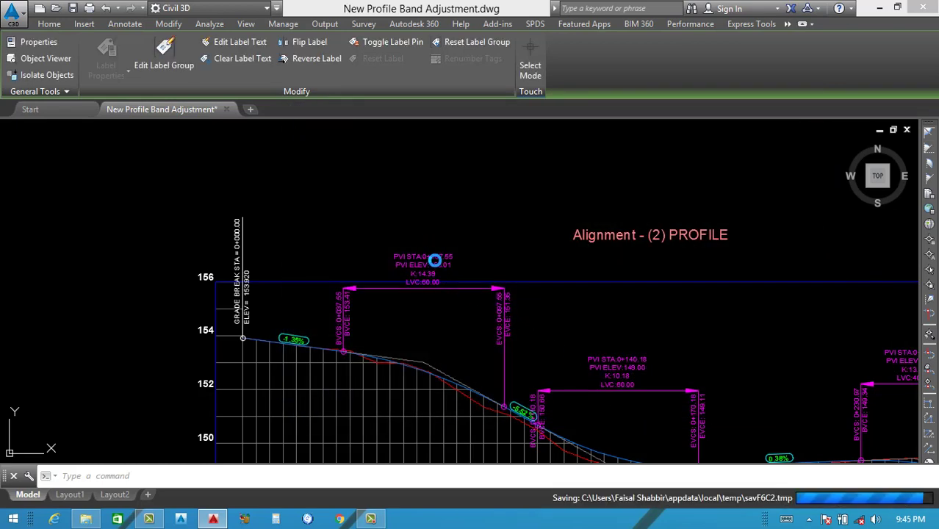
key(Escape)
Examine the restyled curve, grade and grade break labels along the profile view.
scroll(443, 319, down, 2)
scroll(444, 319, down, 1)
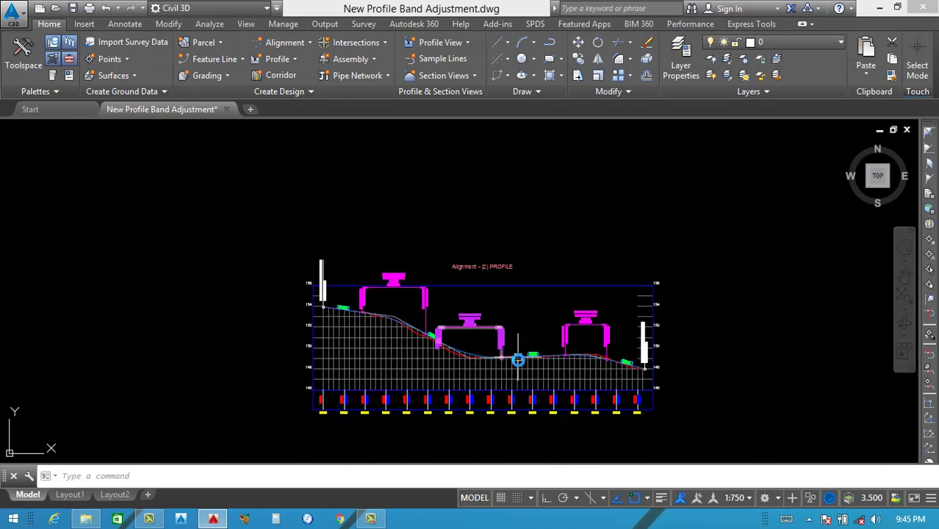
scroll(507, 358, up, 3)
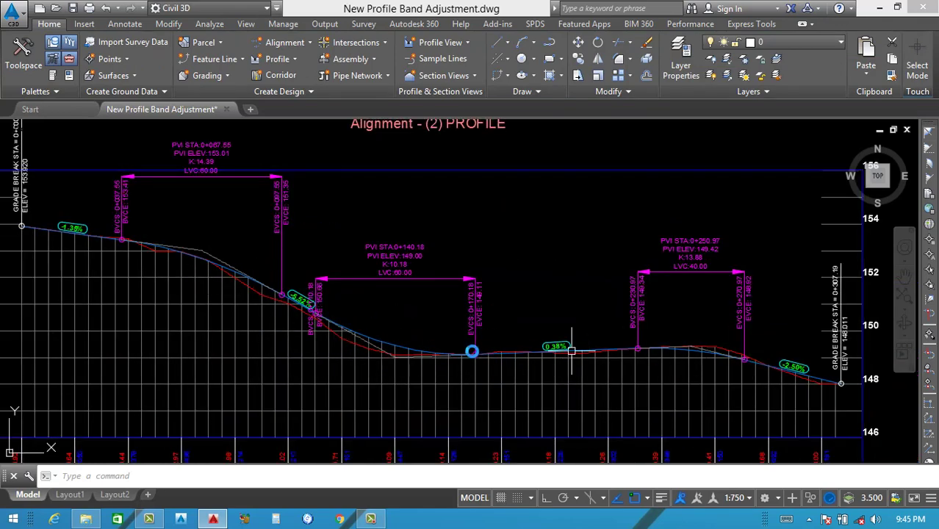
scroll(373, 338, up, 4)
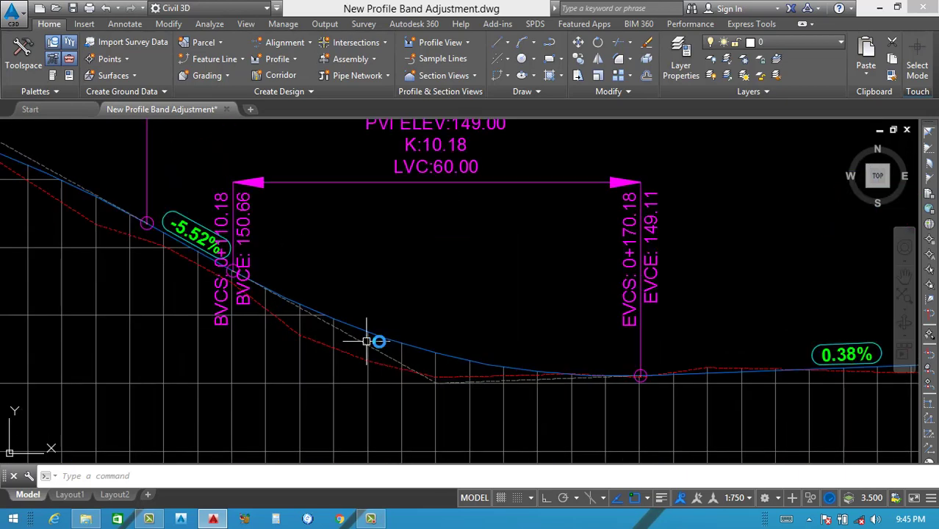
scroll(526, 379, down, 4)
scroll(439, 325, up, 2)
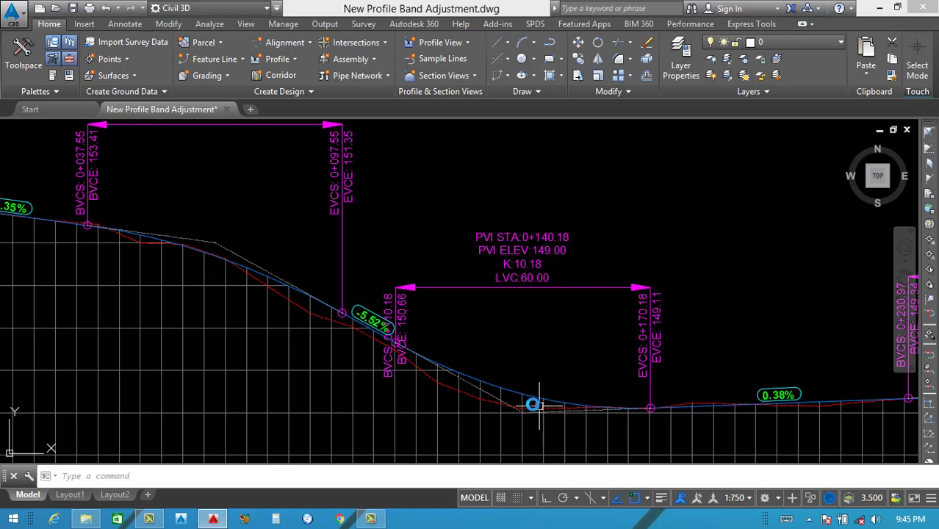
scroll(524, 404, up, 2)
Edit the label group of the sag curve label at PVI station 0+140.18 and open the Sag Curves label style.
click(562, 221)
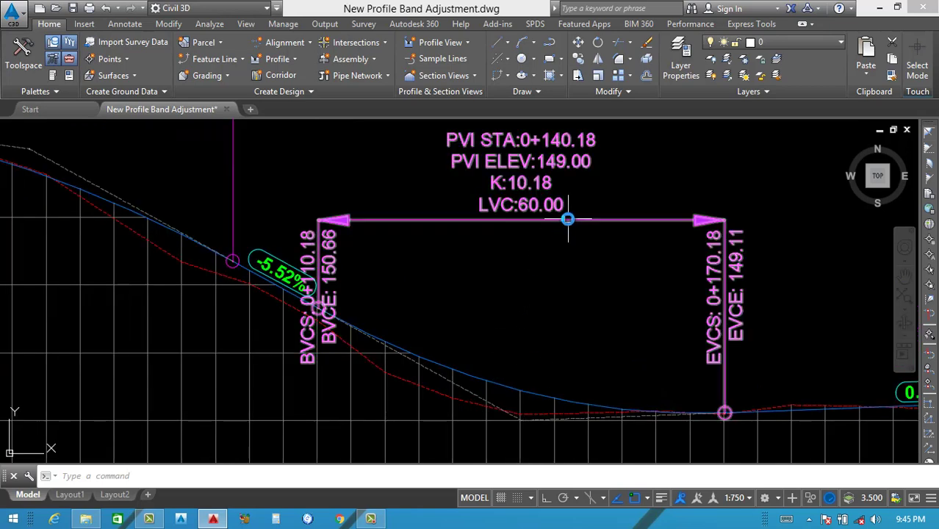
right_click(569, 220)
click(632, 397)
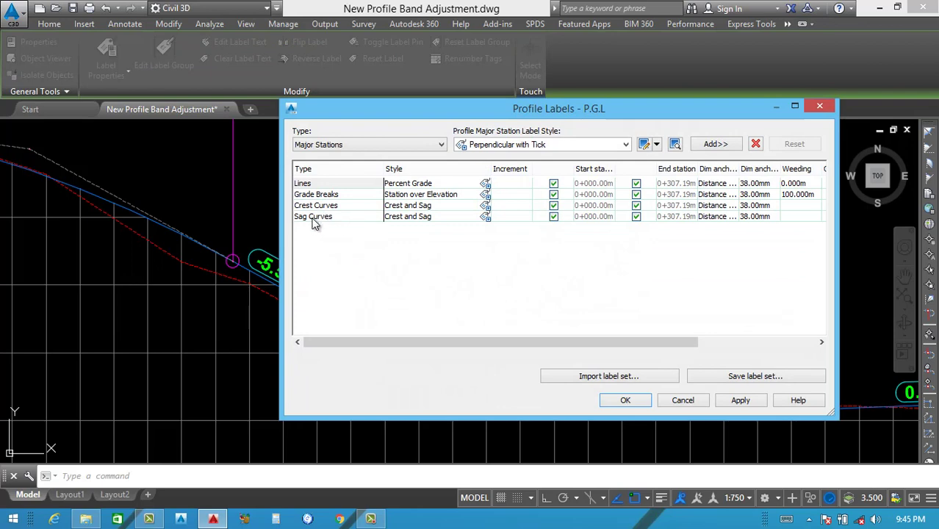
click(485, 217)
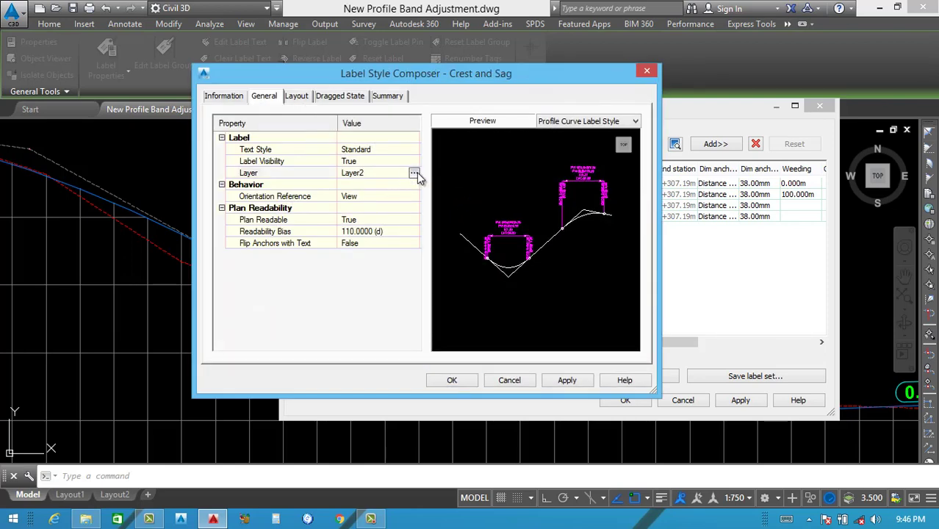
Create a new layer named Layer3 with the colour cyan for the Crest and Sag label style.
click(413, 173)
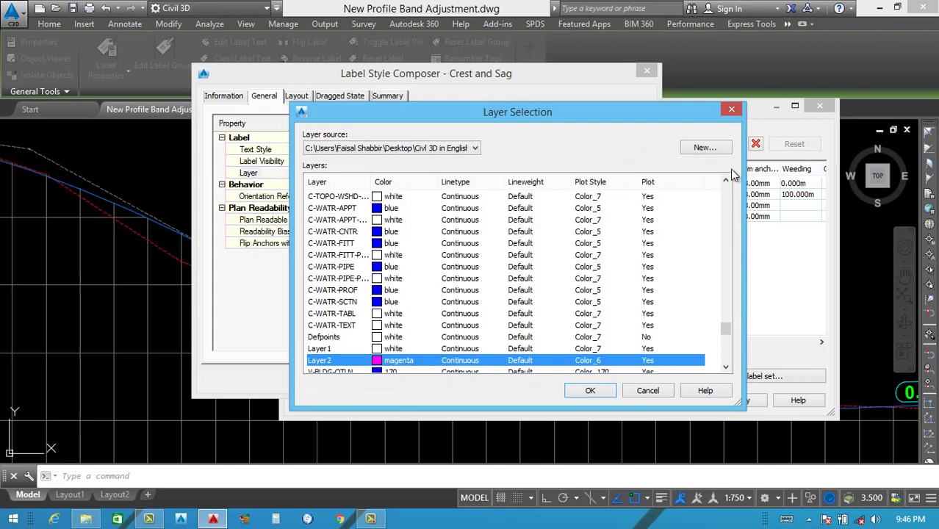
click(707, 148)
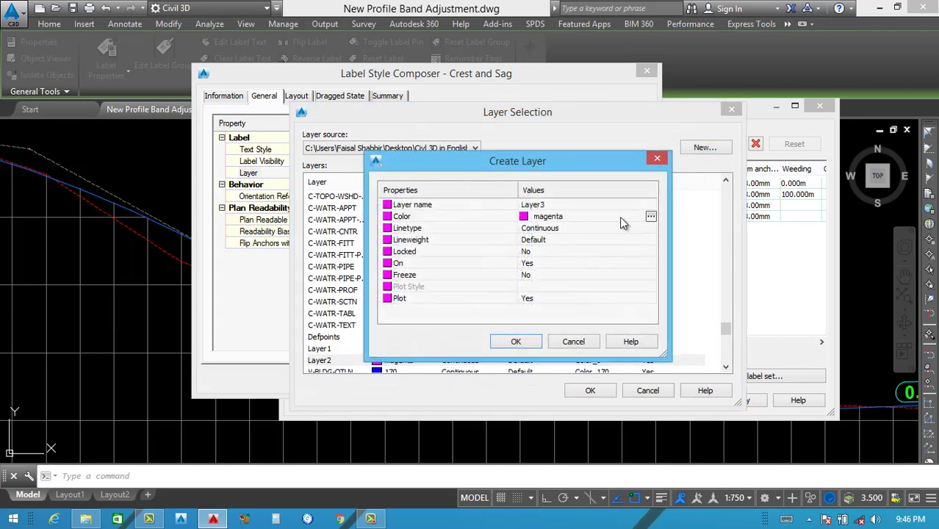
click(650, 217)
click(400, 291)
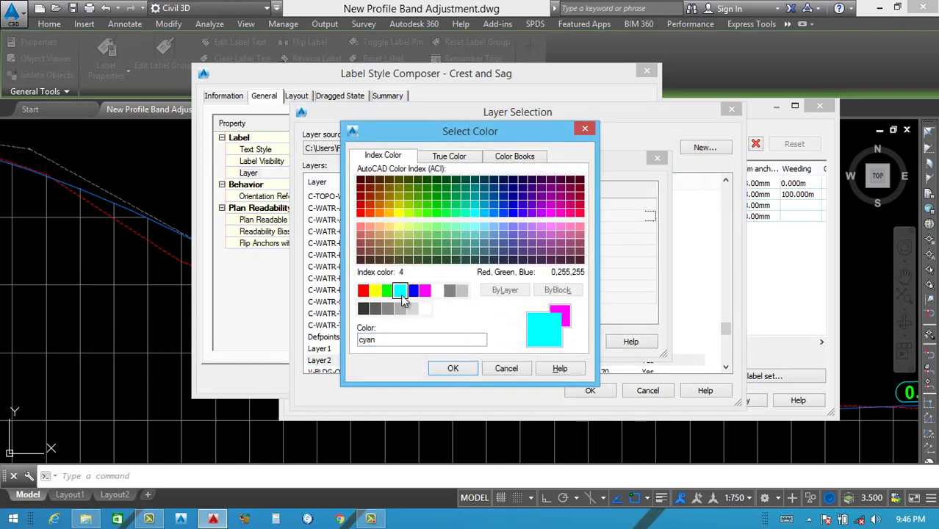
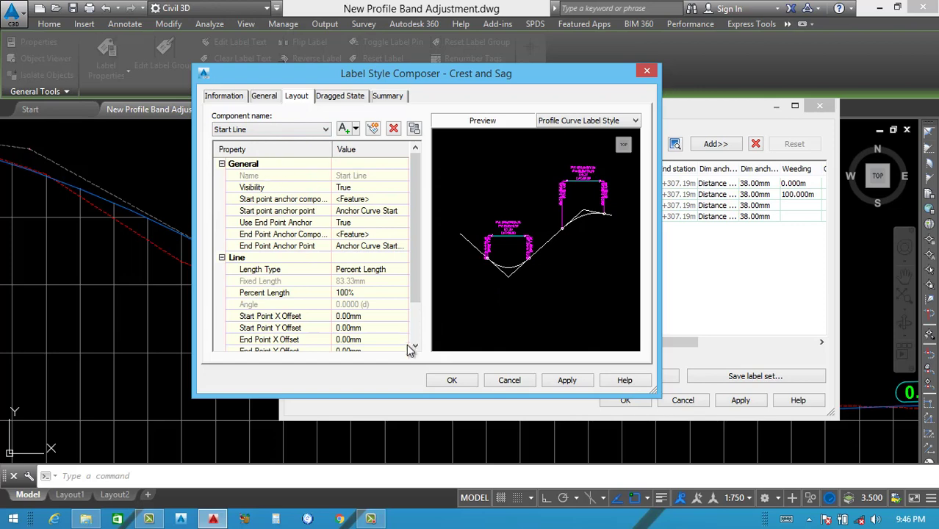
Set the Start Line component's colour to cyan in the Crest and Sag label style.
scroll(408, 310, down, 2)
click(405, 314)
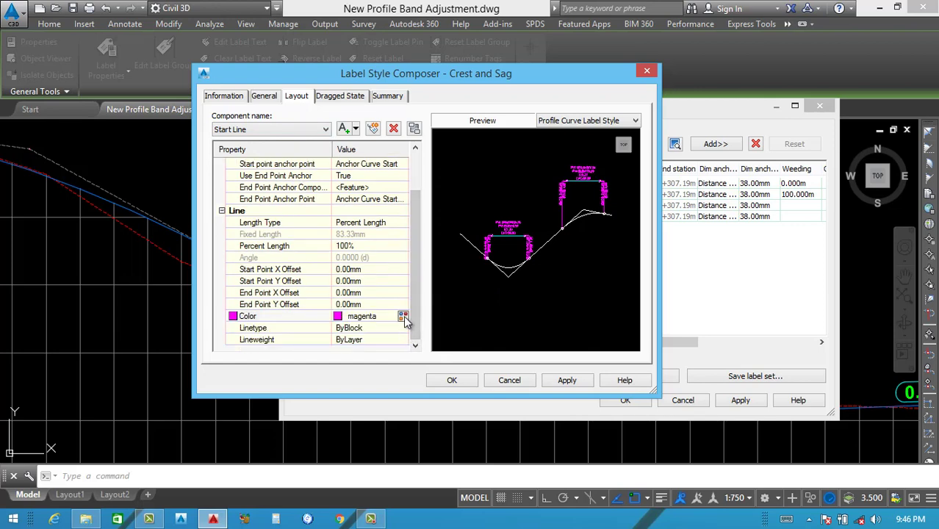
click(405, 315)
click(401, 288)
click(453, 363)
Set the End Line component's colour to cyan in the Crest and Sag label style.
click(294, 130)
click(269, 155)
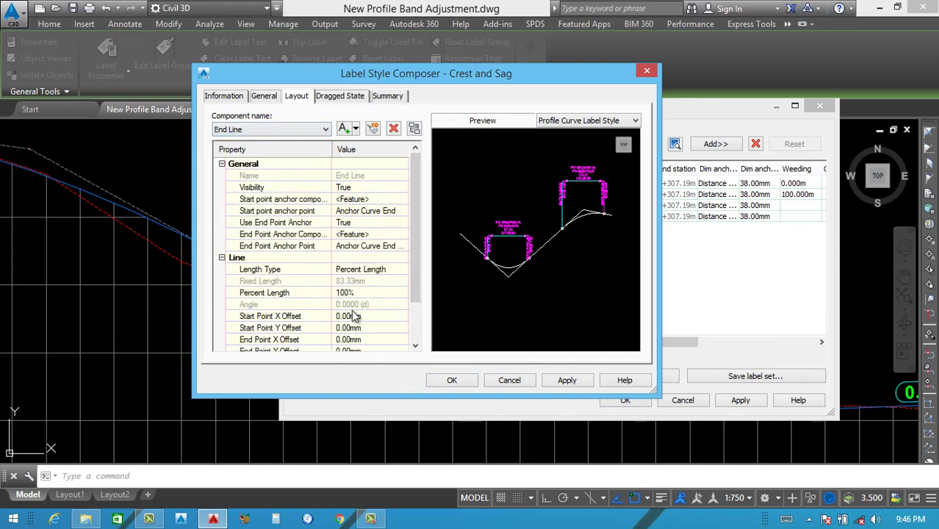
scroll(409, 310, down, 2)
click(405, 316)
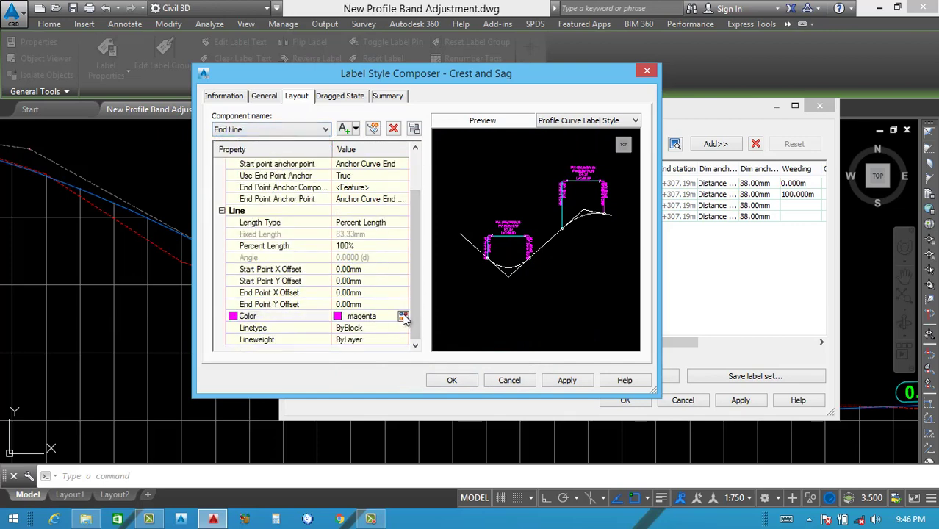
click(405, 316)
click(399, 290)
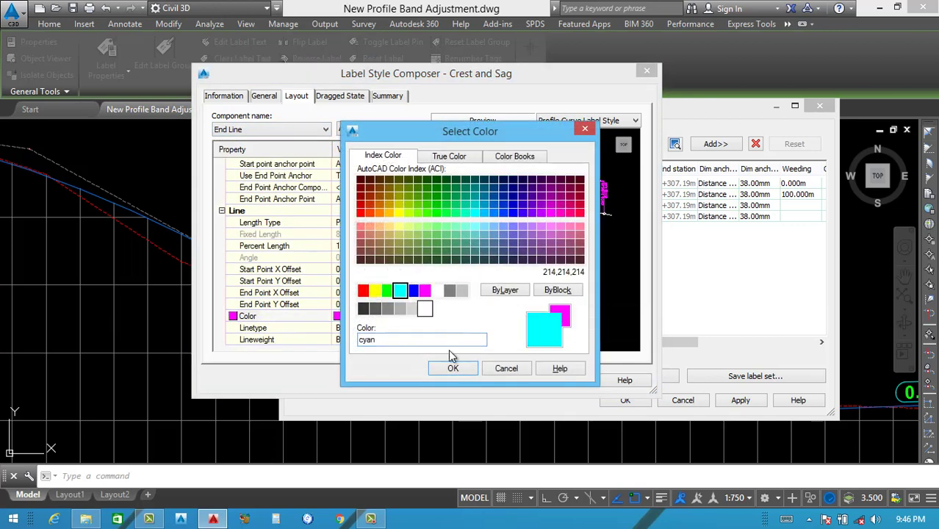
click(450, 369)
Set the PVI Sta and Elev component's text colour to cyan in the Crest and Sag label style.
click(308, 129)
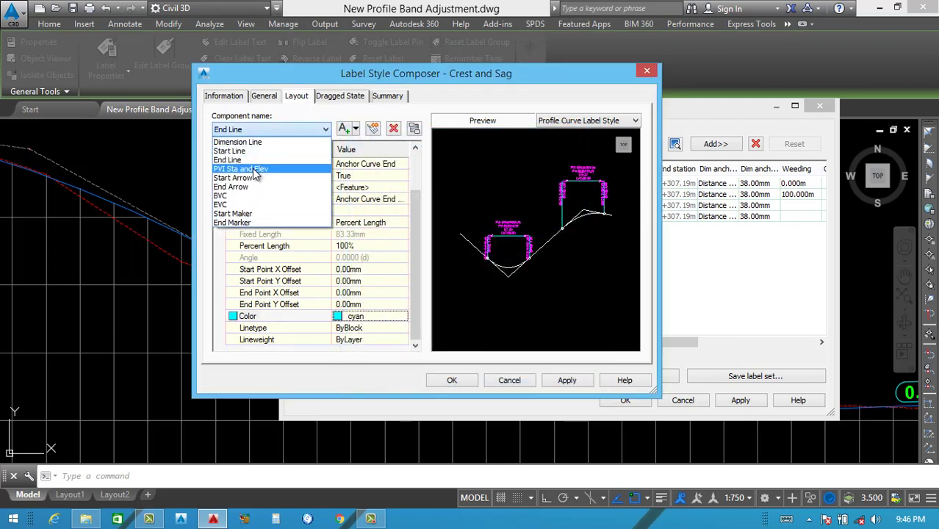
click(242, 171)
click(403, 305)
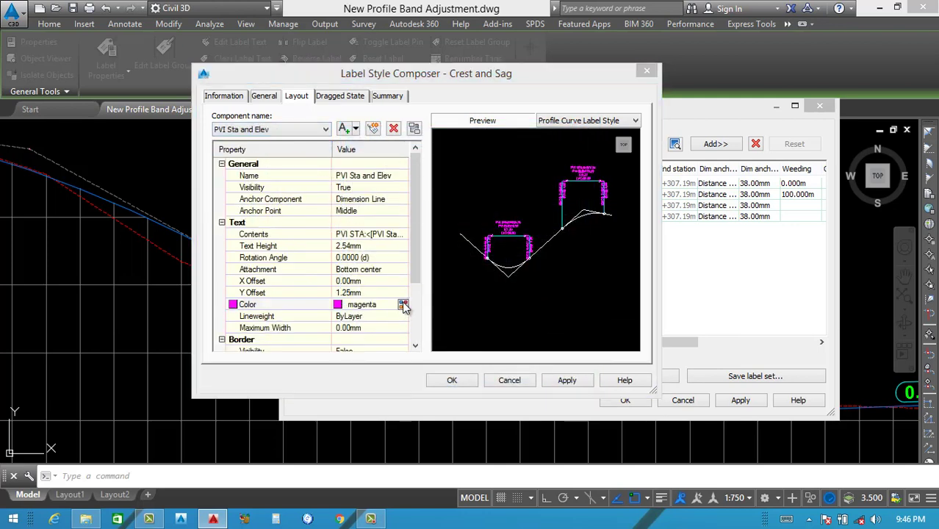
click(399, 290)
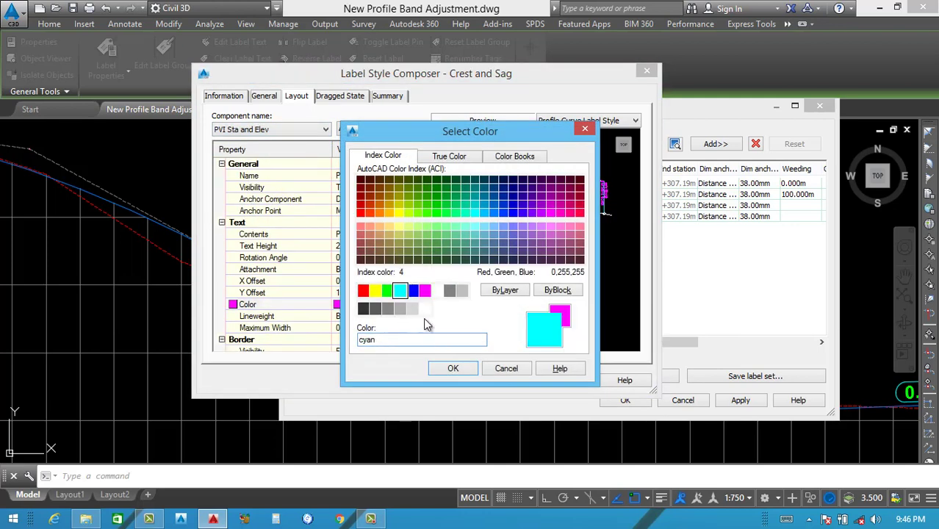
click(451, 368)
Set the Start Arrow component's colour to cyan in the Crest and Sag label style and apply the change.
click(282, 130)
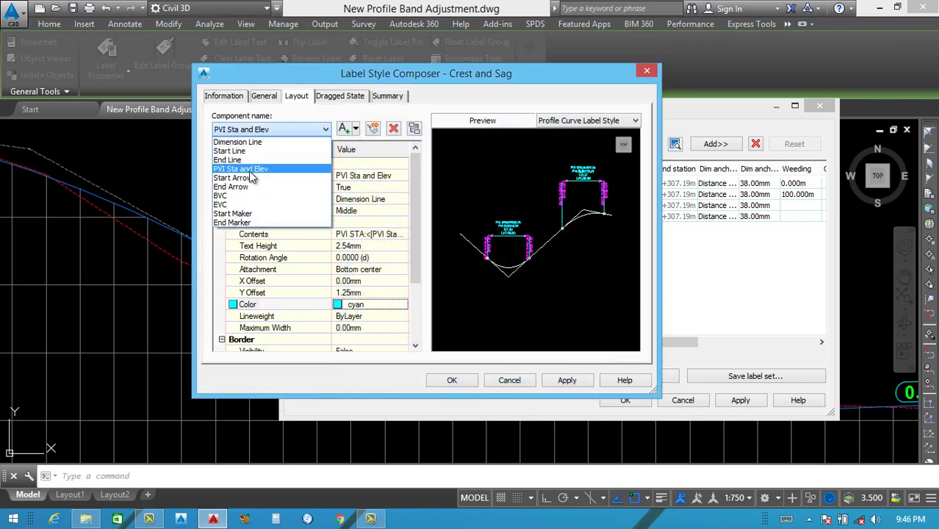
click(232, 173)
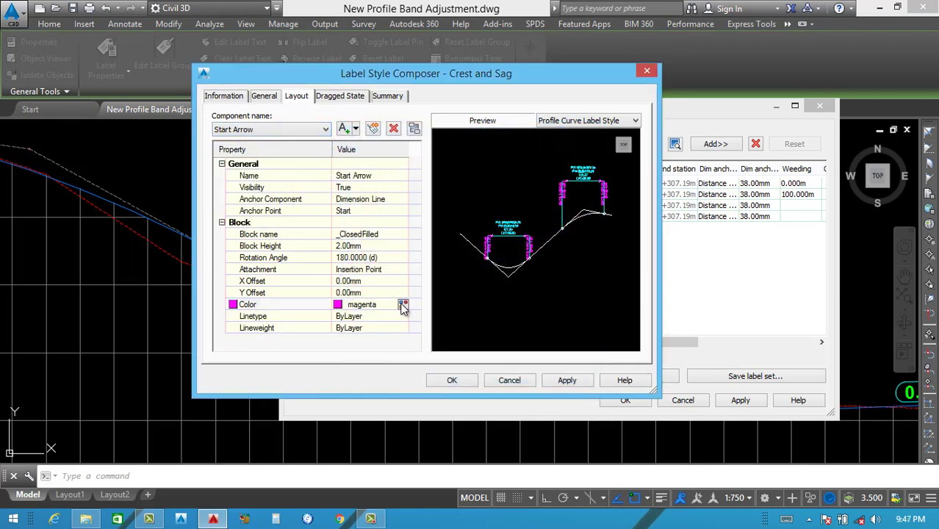
click(403, 305)
click(399, 291)
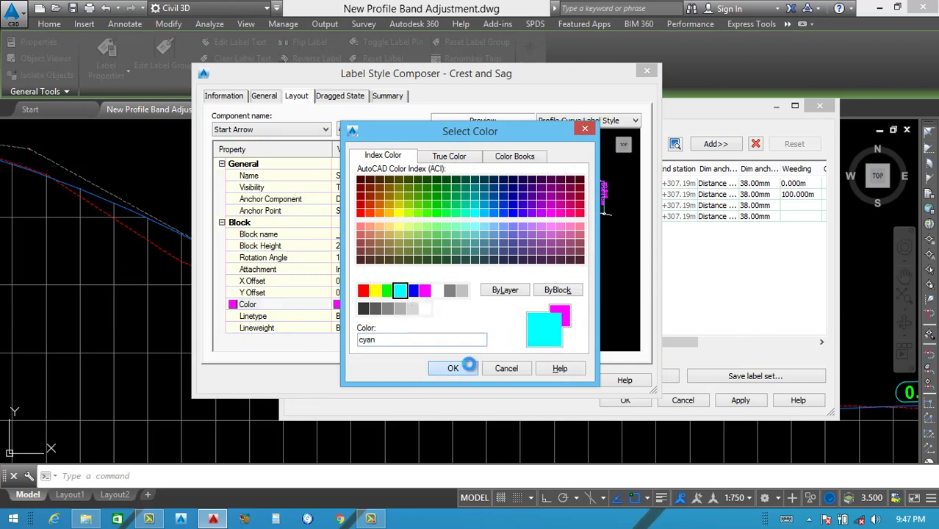
click(473, 369)
click(566, 379)
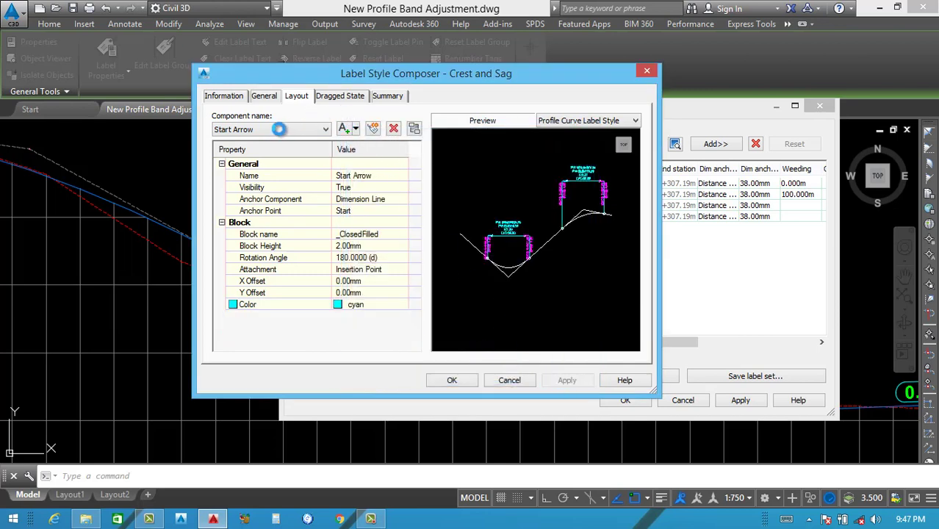
Set the End Arrow component's colour to cyan in the Crest and Sag label style.
click(270, 130)
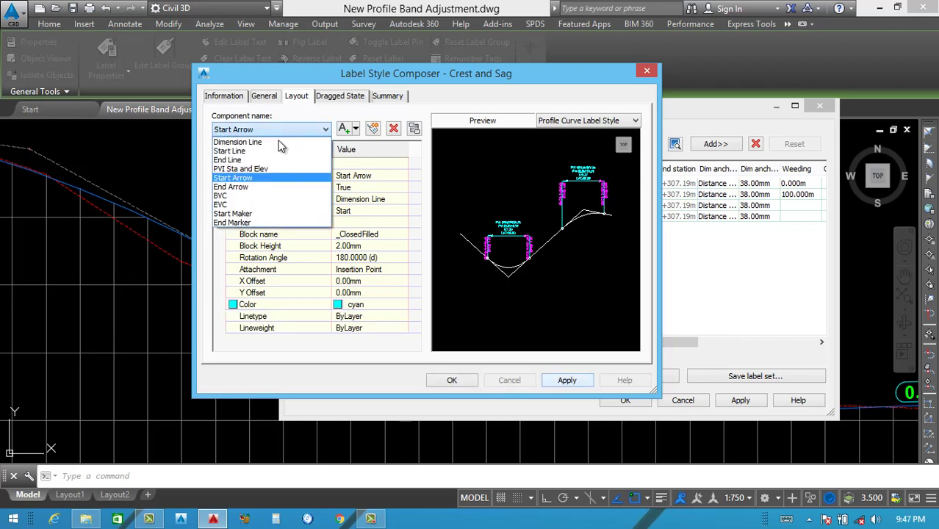
click(247, 185)
click(403, 305)
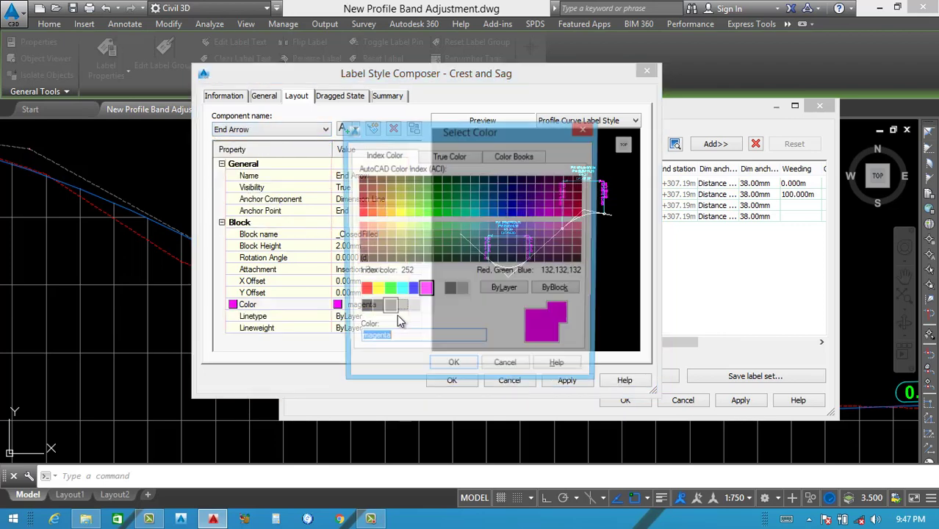
click(399, 290)
click(451, 369)
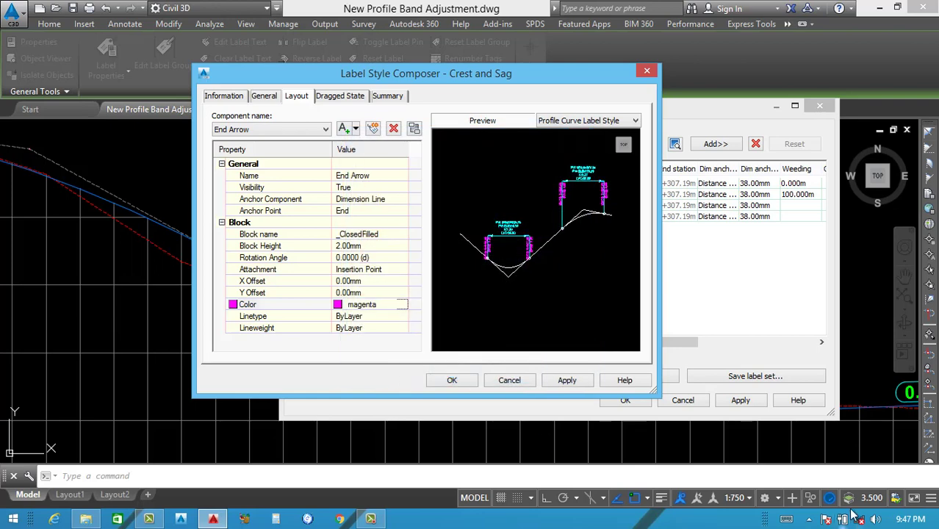
Set the BVC component's text colour to cyan in the Crest and Sag label style.
click(292, 130)
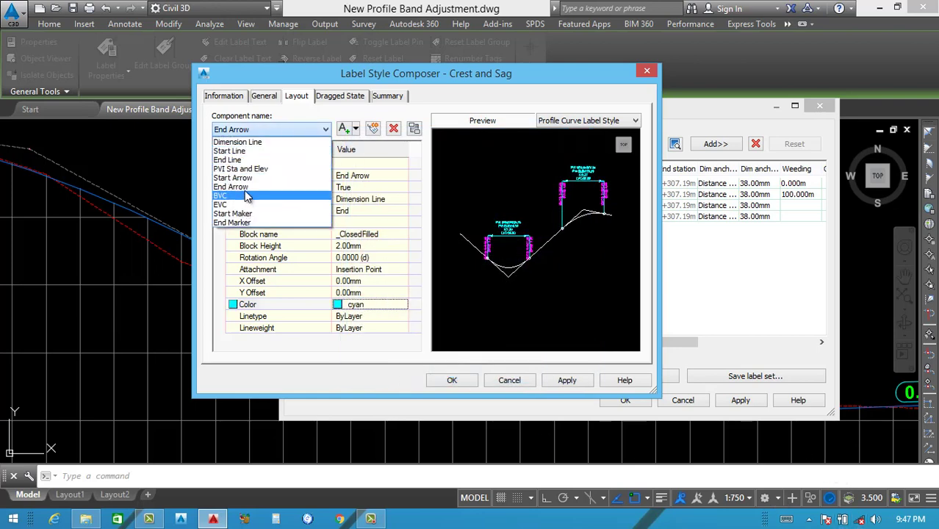
click(244, 196)
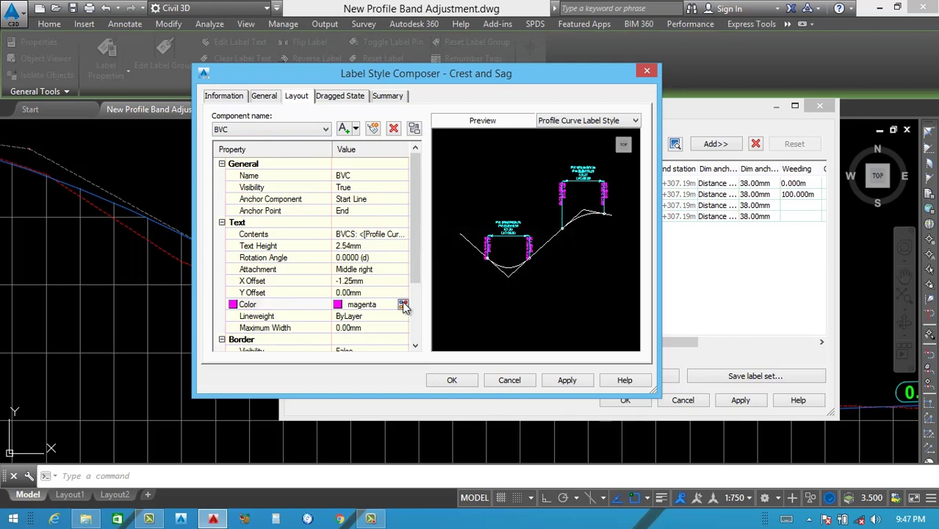
click(403, 305)
click(400, 290)
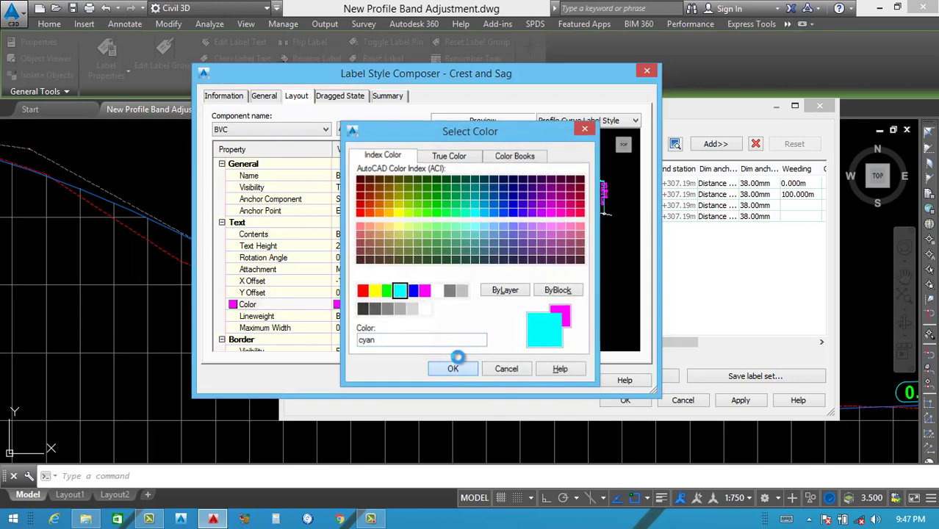
click(454, 367)
Set the EVC component's text colour to cyan in the Crest and Sag label style.
click(243, 129)
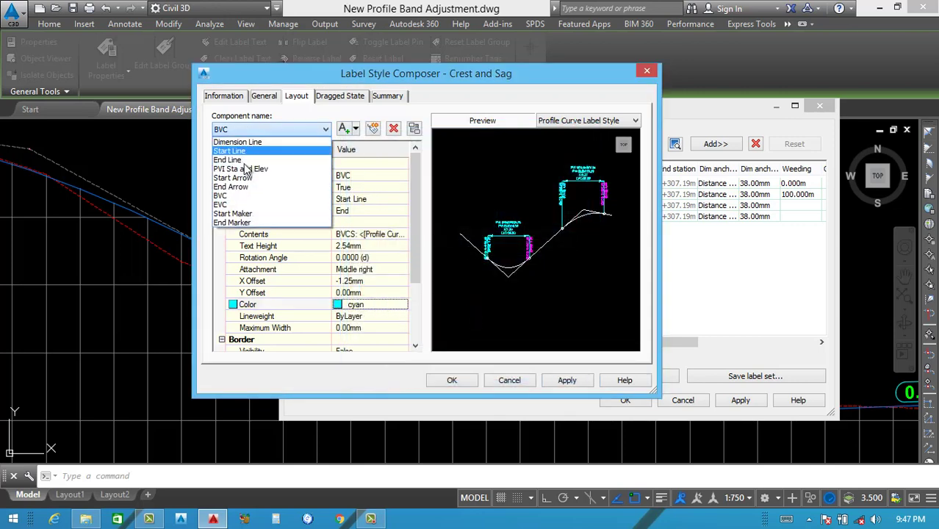
click(244, 206)
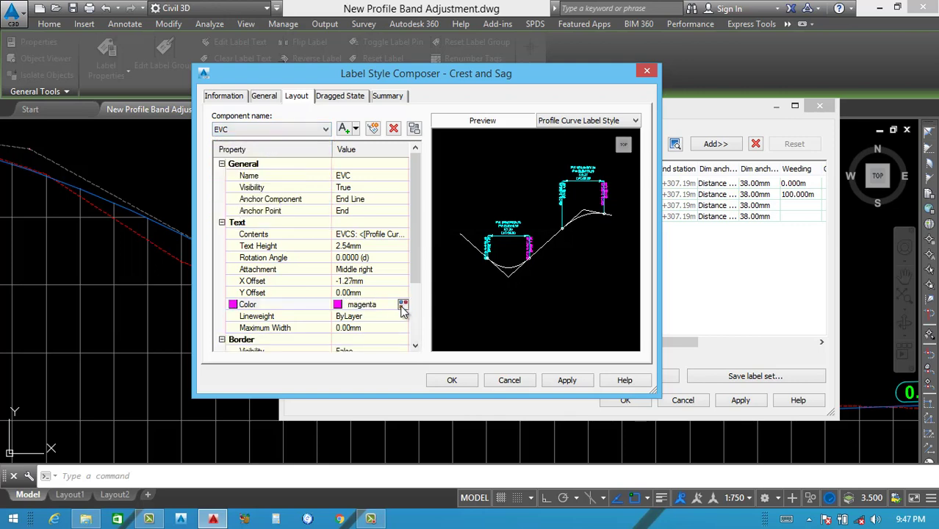
click(402, 305)
click(399, 288)
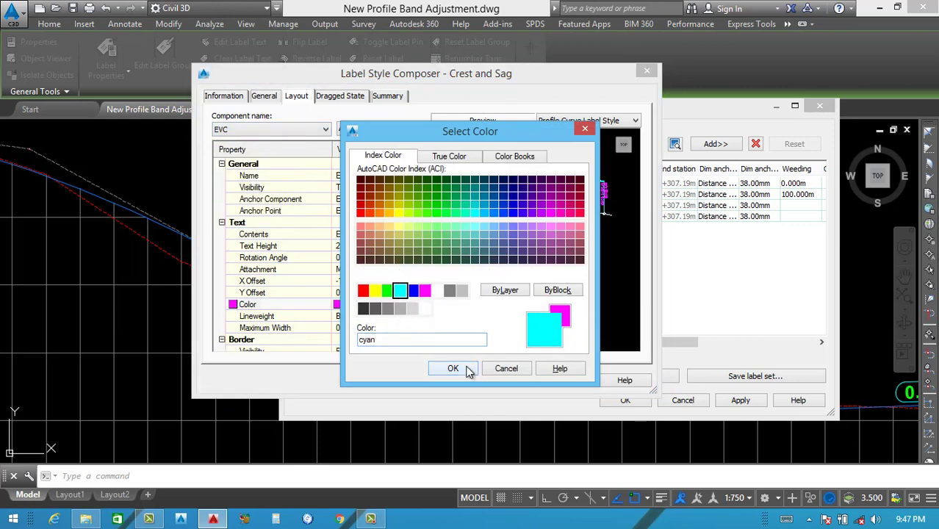
click(453, 367)
Set the Start Maker component's colour to cyan in the Crest and Sag label style.
click(249, 130)
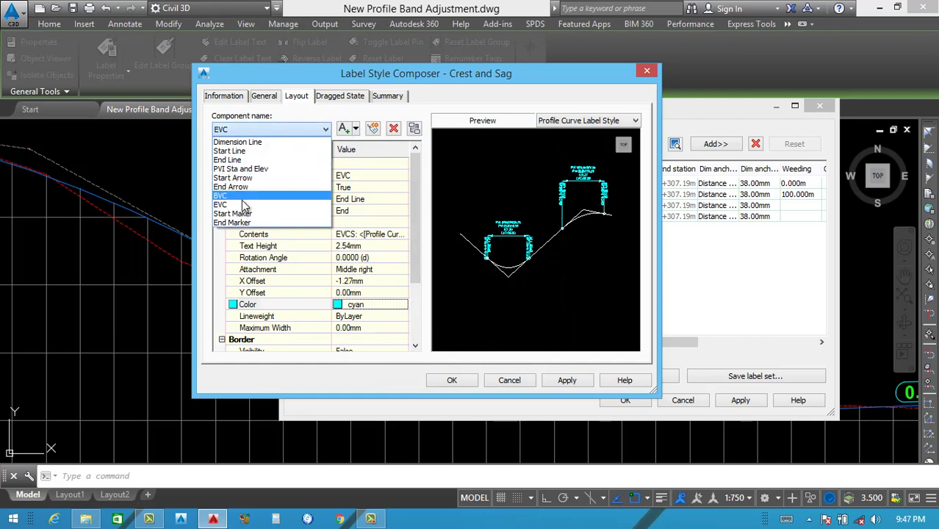
click(233, 213)
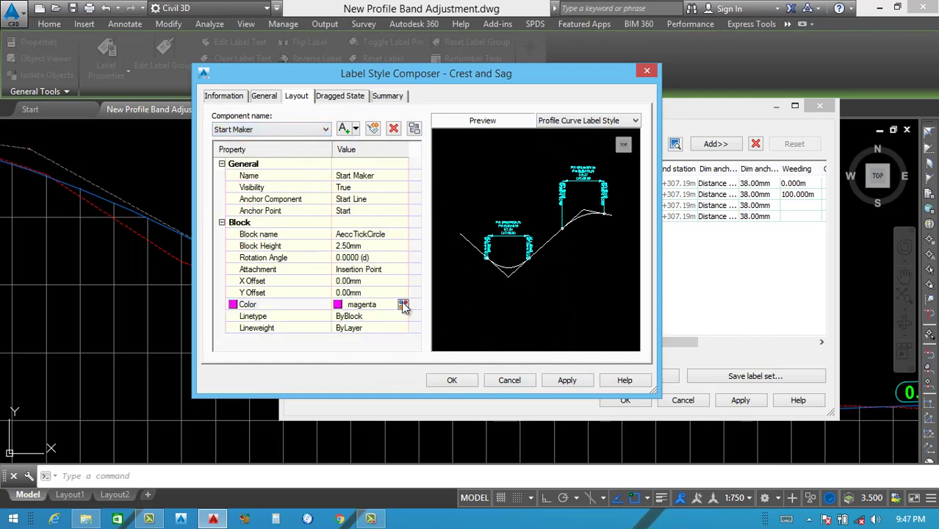
click(403, 305)
click(400, 290)
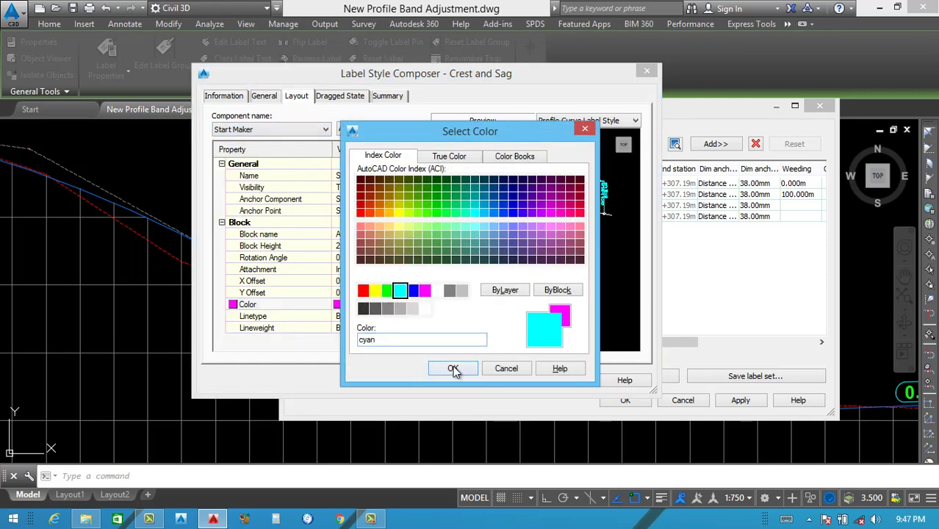
click(453, 370)
Set the End Marker component's colour to cyan in the Crest and Sag label style.
click(325, 129)
click(289, 234)
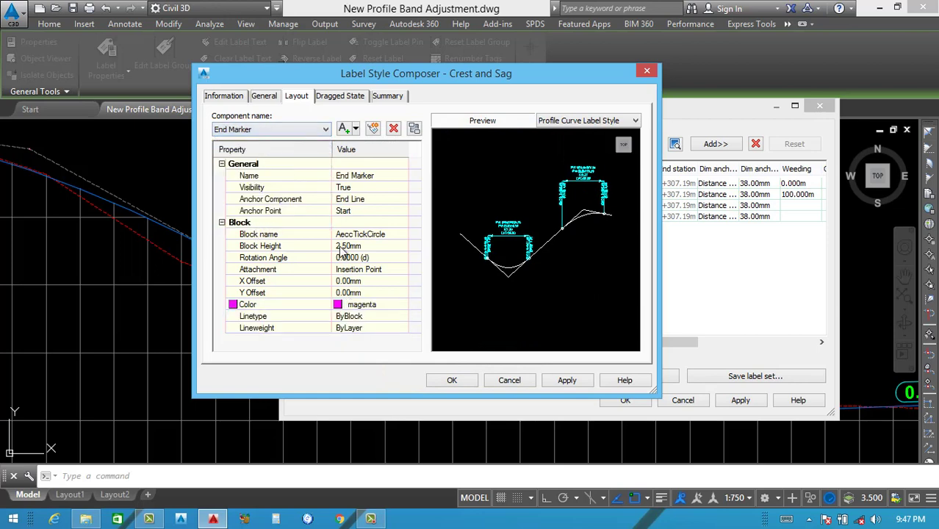
click(403, 305)
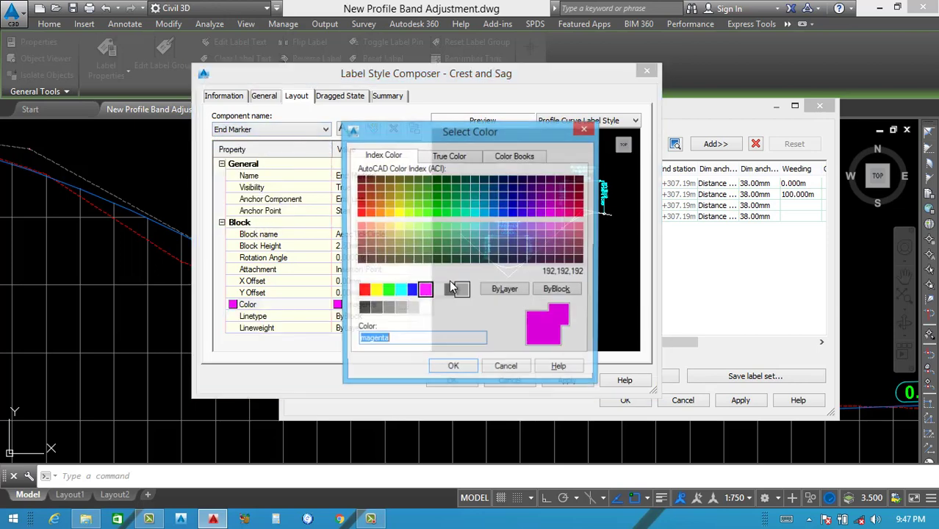
click(399, 290)
click(453, 369)
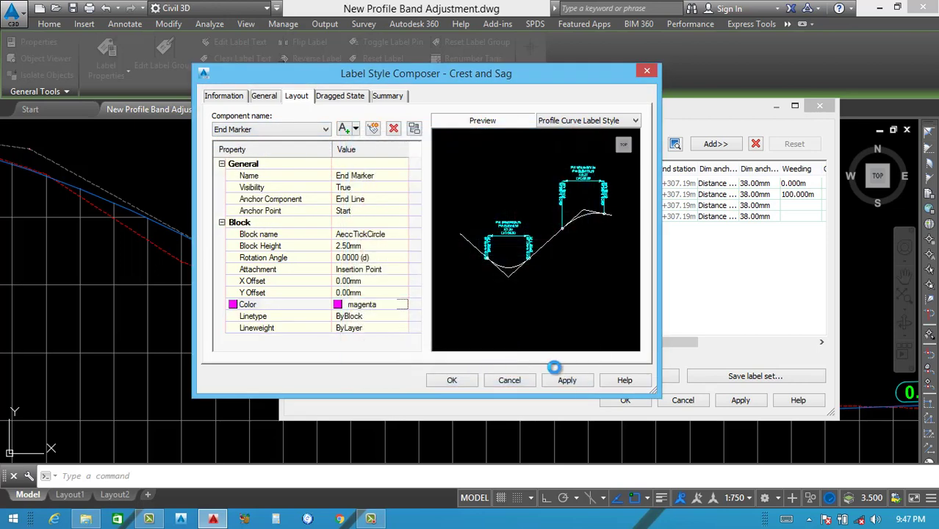
Accept the edited Crest and Sag label style and apply it to the P.G.L profile labels.
click(567, 381)
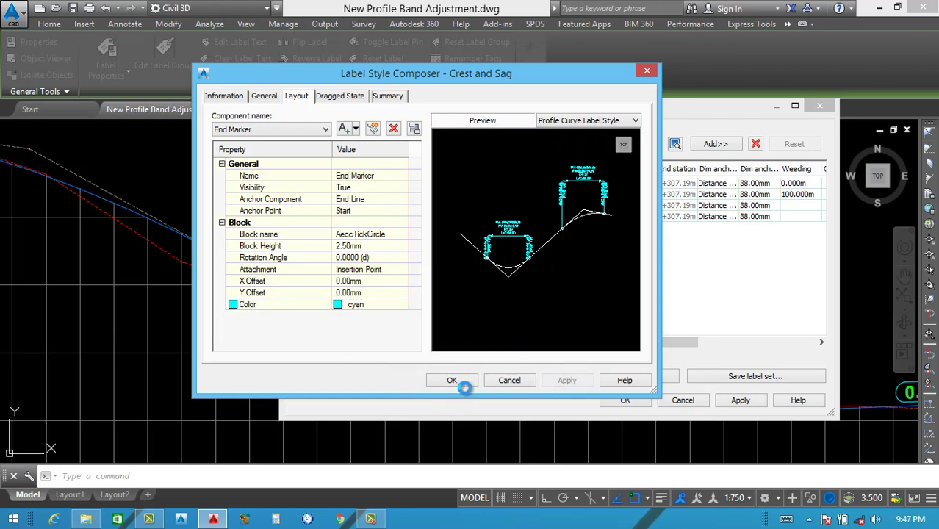
click(465, 384)
click(411, 203)
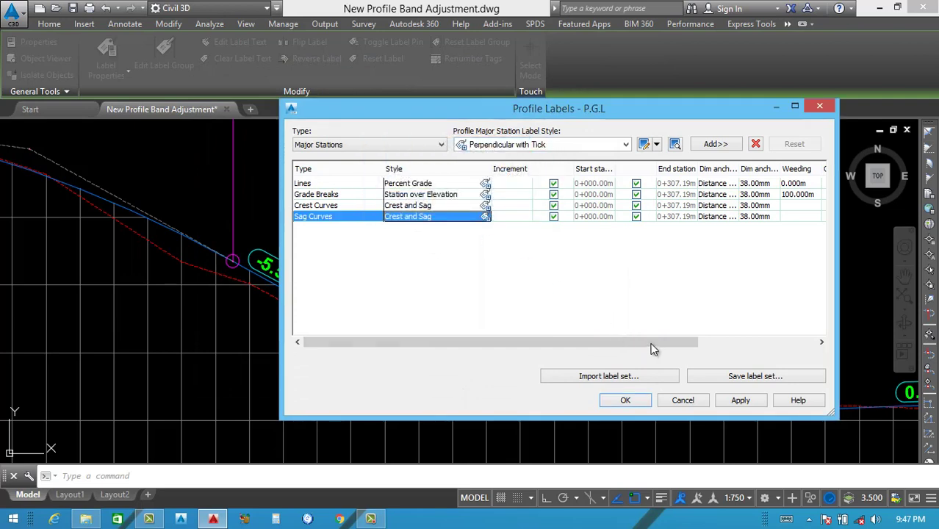
click(729, 401)
click(729, 402)
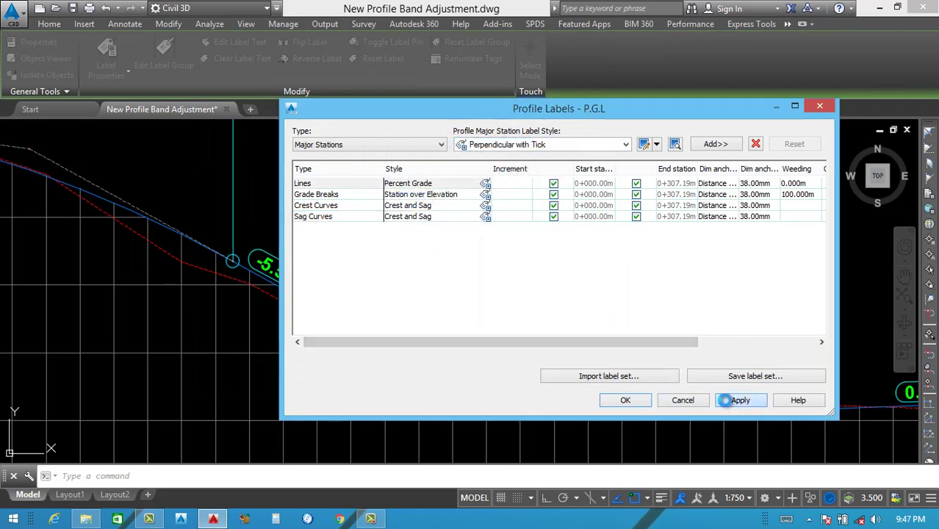
click(624, 401)
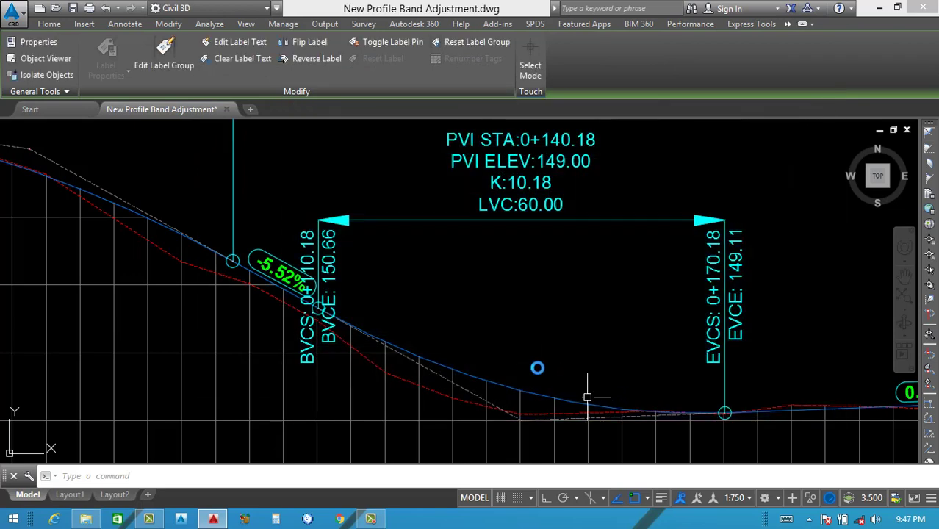
Reopen the P.G.L profile's label settings and assign the Crest Only label style to Crest Curves.
scroll(538, 370, down, 5)
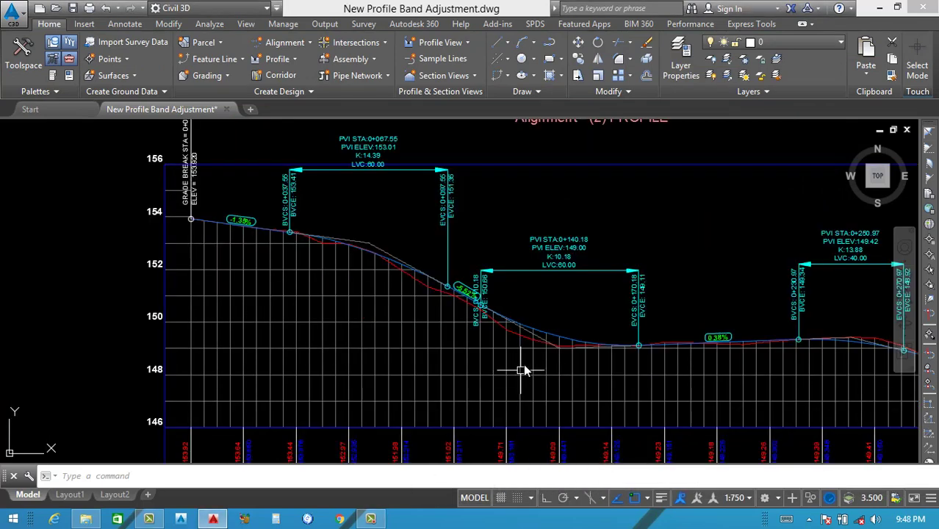
scroll(491, 324, down, 6)
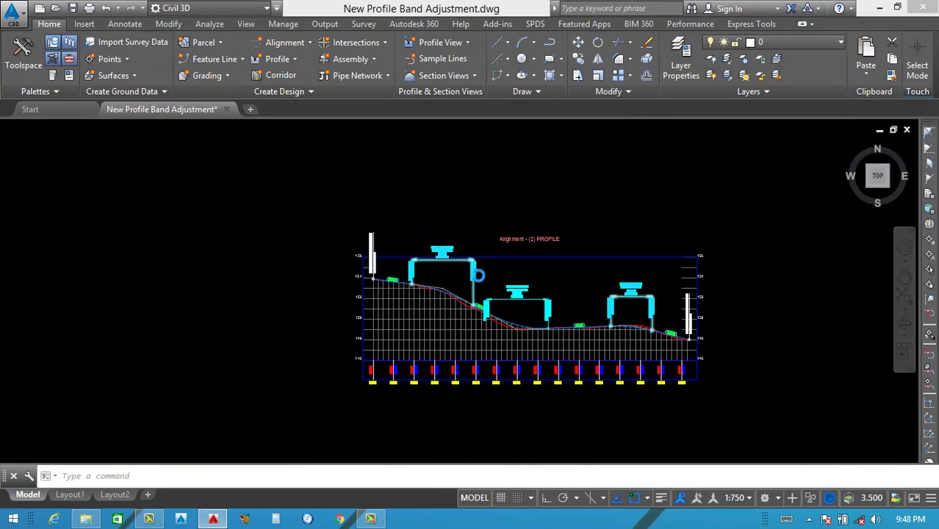
scroll(485, 294, up, 2)
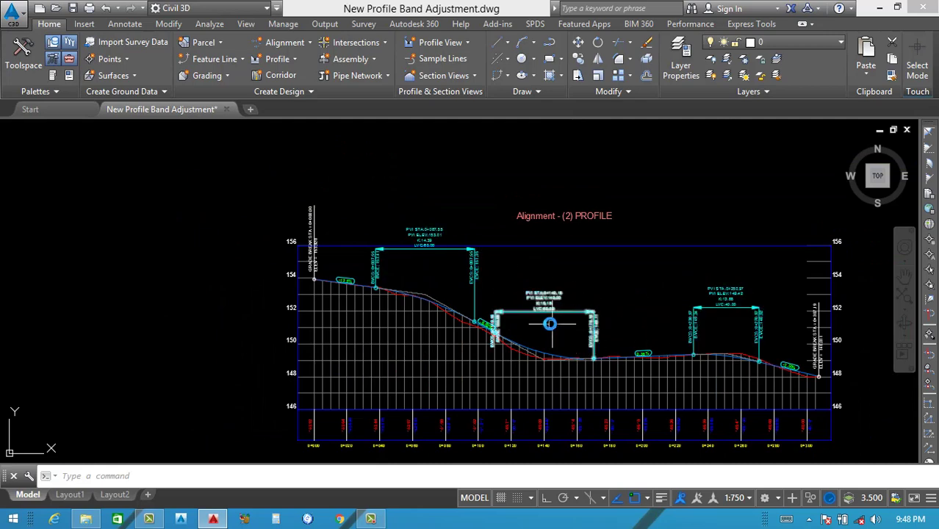
scroll(549, 323, up, 2)
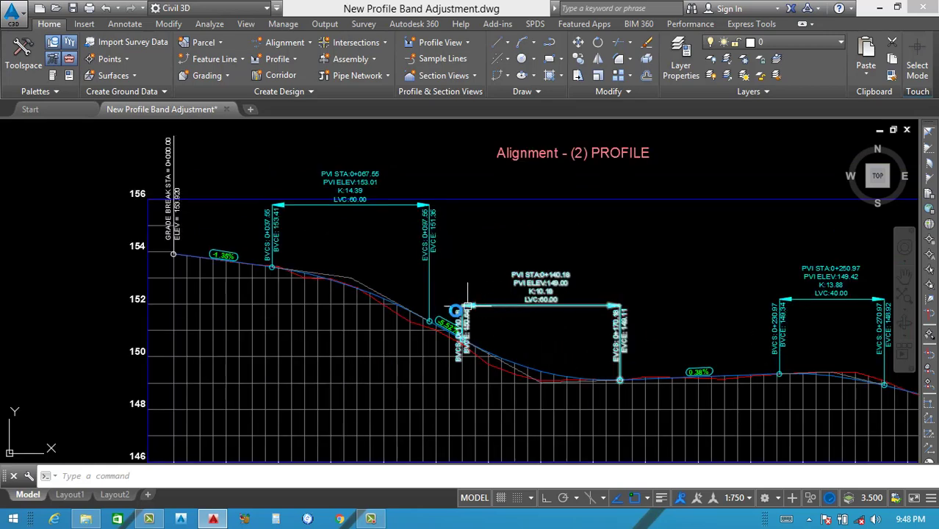
scroll(512, 358, up, 3)
click(513, 358)
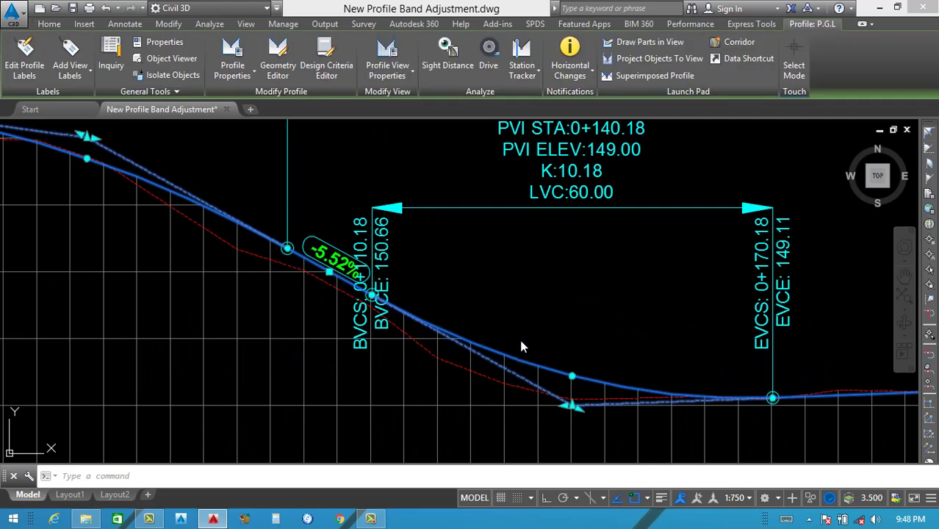
right_click(513, 358)
click(578, 276)
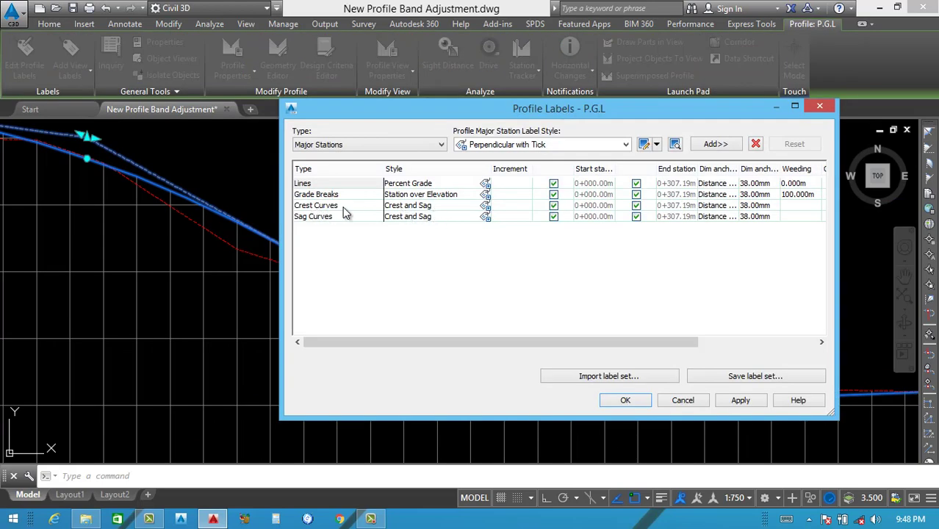
click(485, 210)
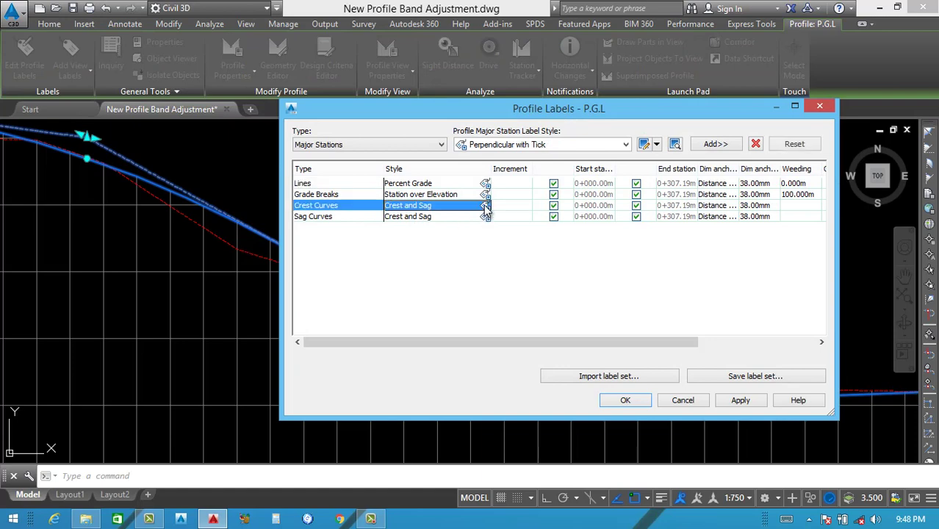
click(488, 209)
click(488, 175)
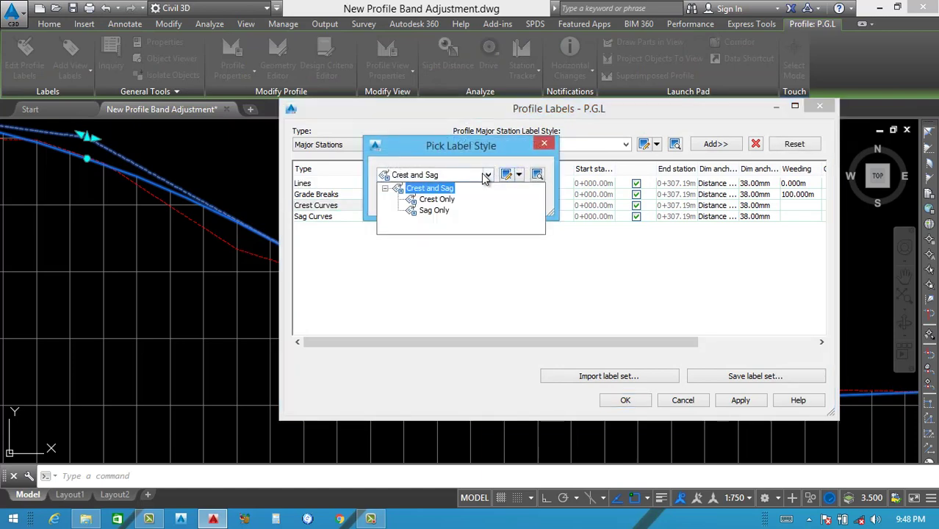
click(435, 200)
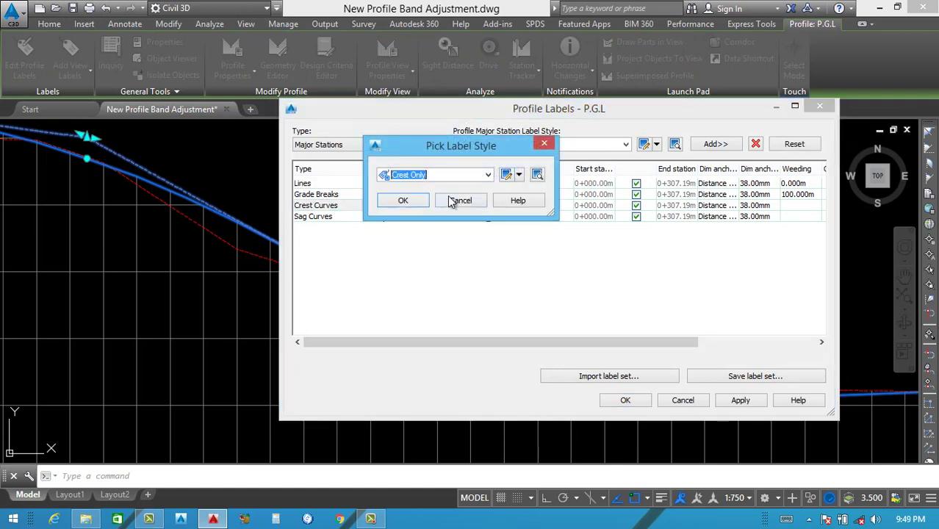
click(404, 202)
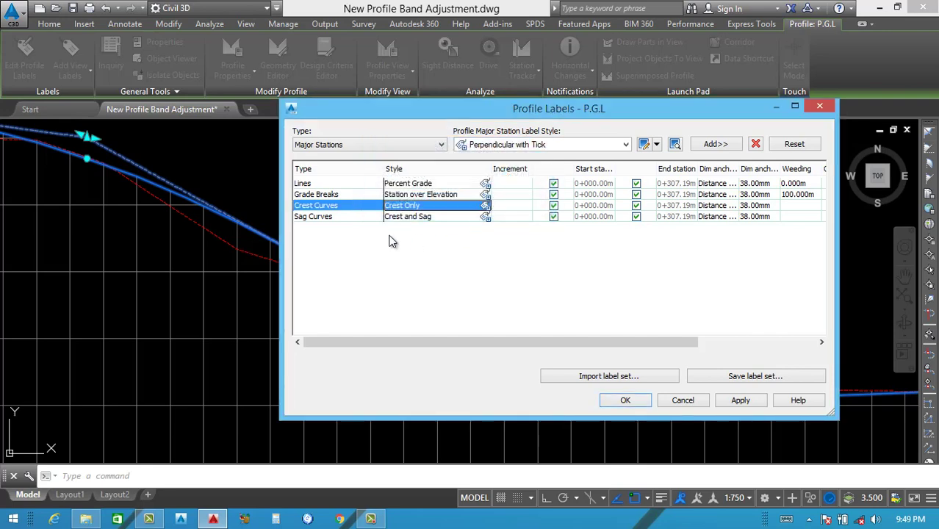
Assign the Sag Only label style to Sag Curves and apply it to the P.G.L profile labels.
click(471, 218)
click(486, 217)
click(488, 175)
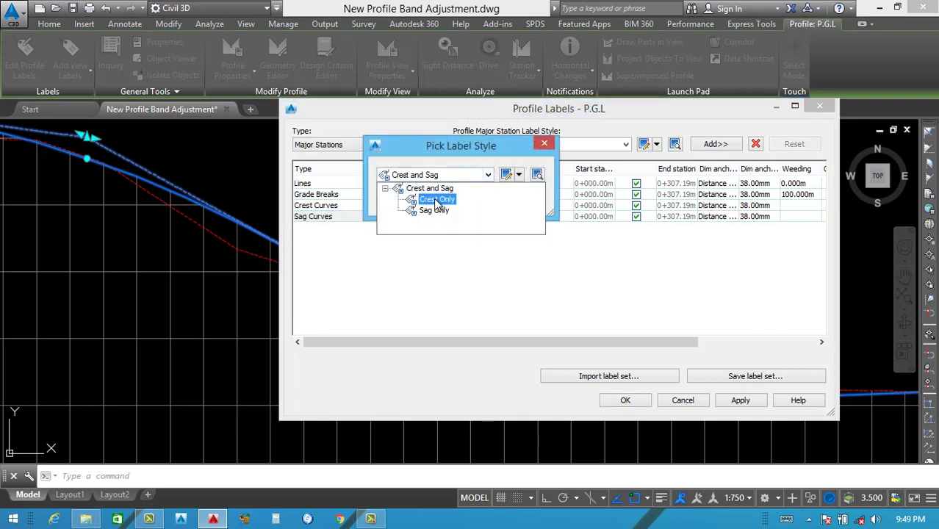
click(433, 210)
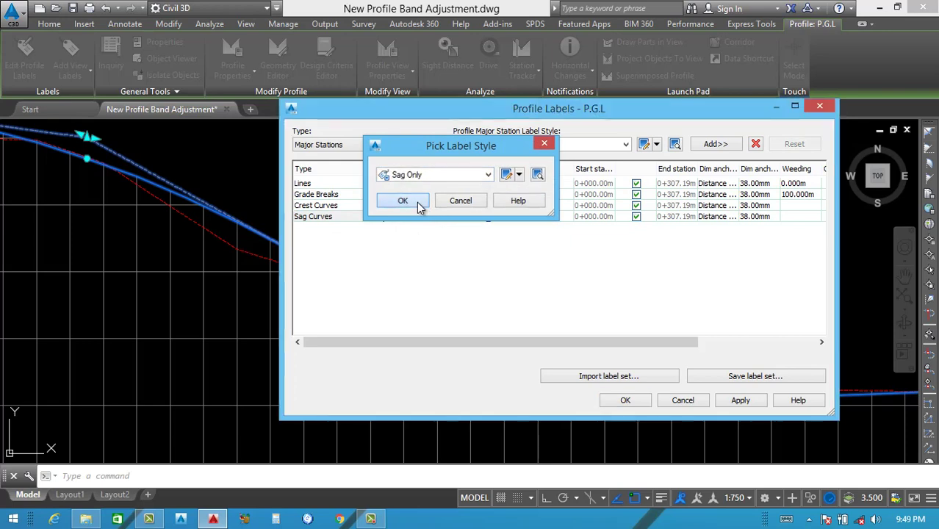
click(416, 203)
click(741, 402)
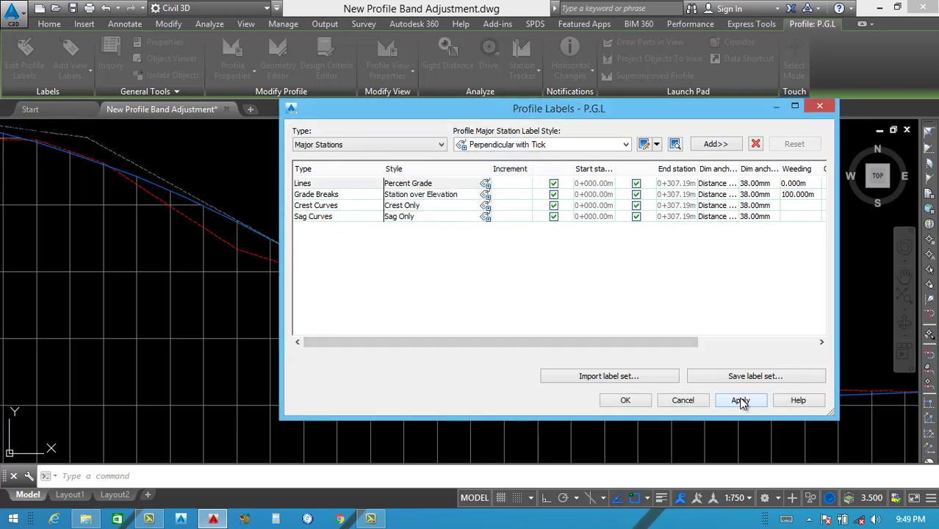
click(626, 400)
key(Escape)
scroll(555, 354, down, 5)
scroll(539, 359, up, 5)
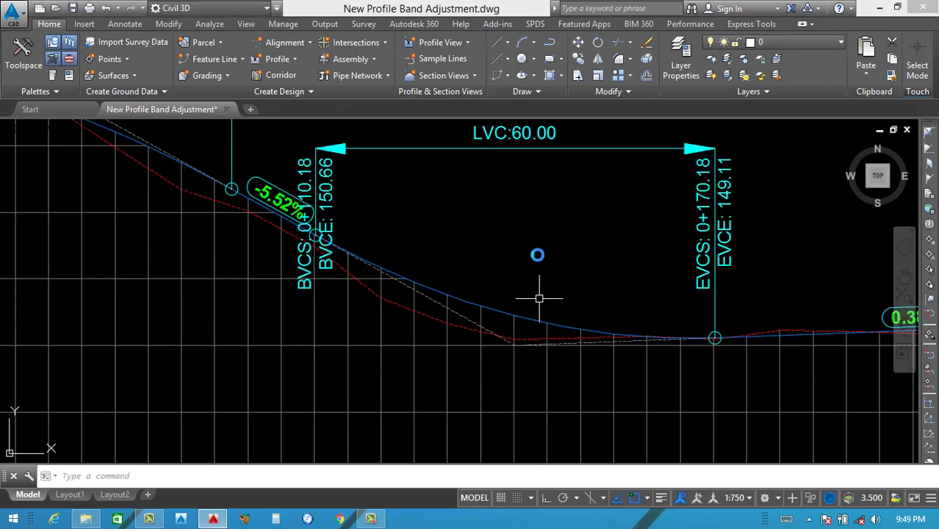
click(570, 148)
right_click(571, 151)
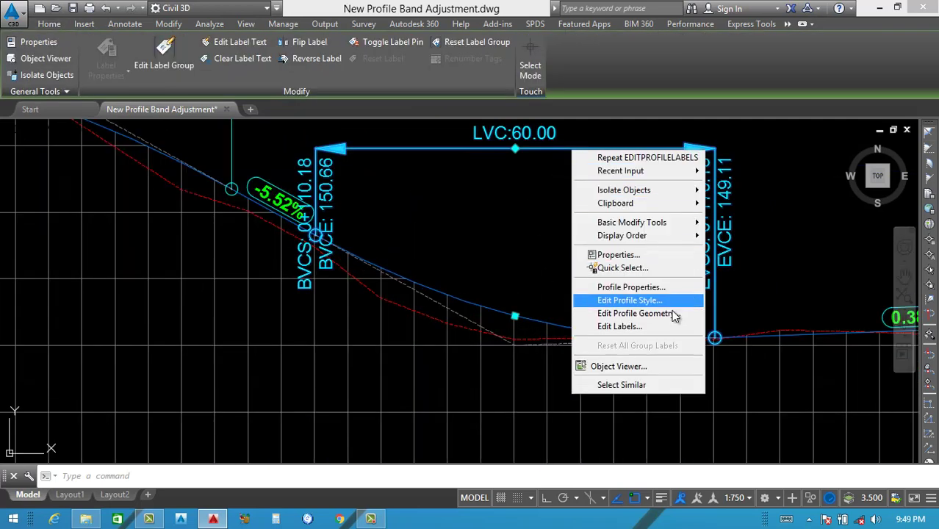
key(Escape)
scroll(598, 335, down, 5)
key(Escape)
scroll(489, 231, up, 2)
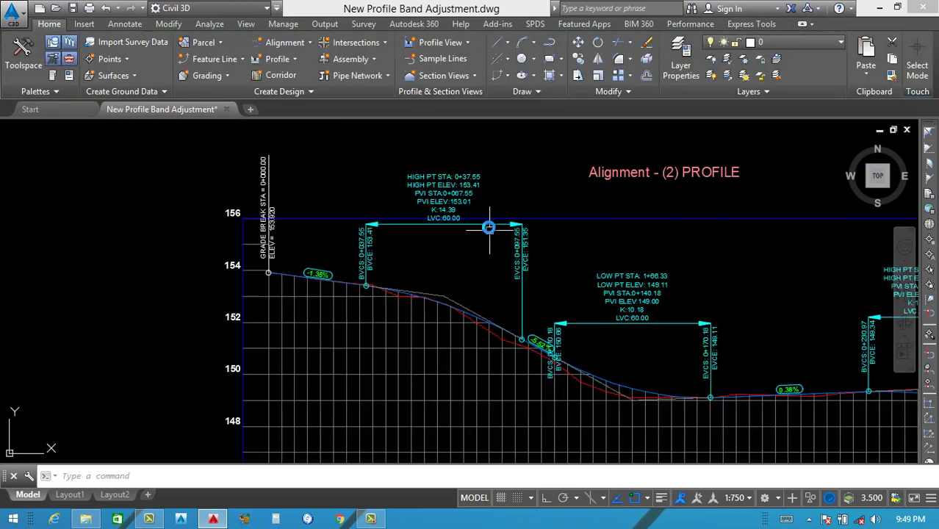
Reopen the P.G.L profile's label settings from the crest curve label and open its Crest Only style for editing.
click(489, 230)
right_click(594, 254)
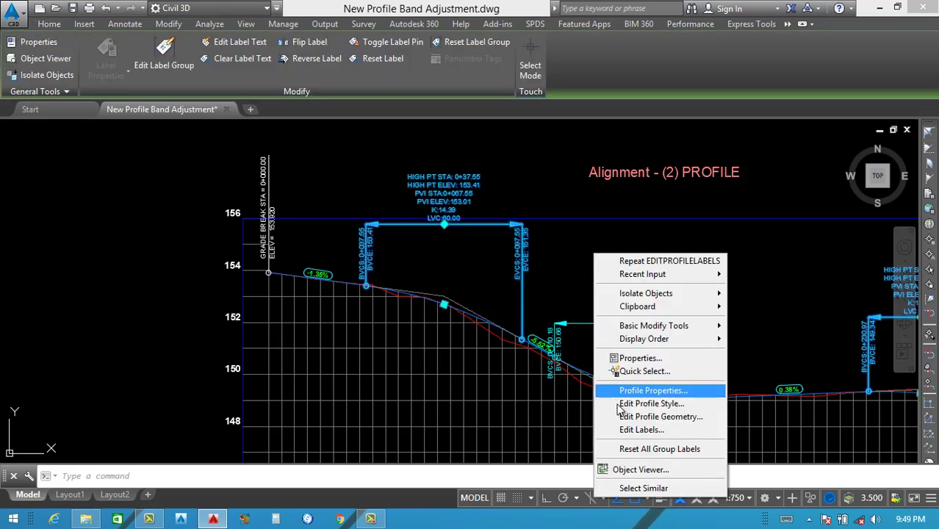
click(644, 432)
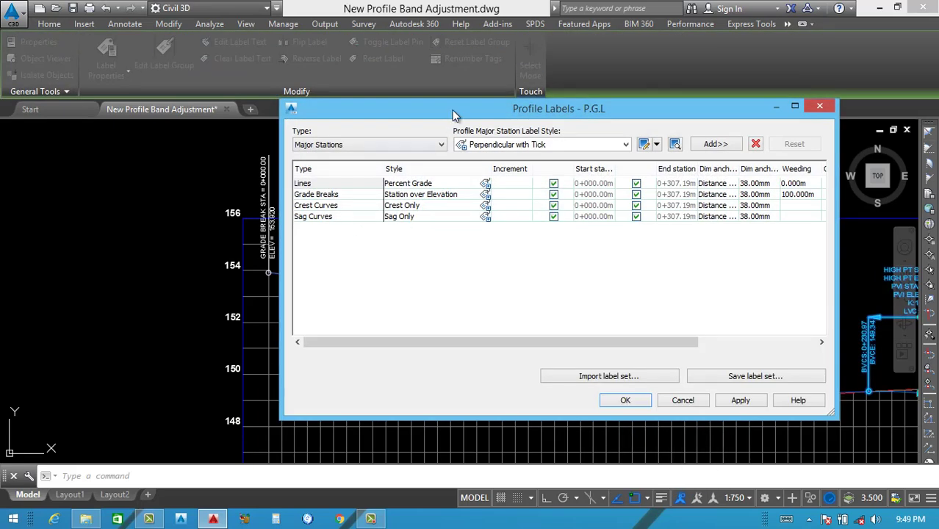
mouse_move(453, 115)
mouse_down()
mouse_move(519, 282)
mouse_move(542, 425)
mouse_move(494, 295)
mouse_up()
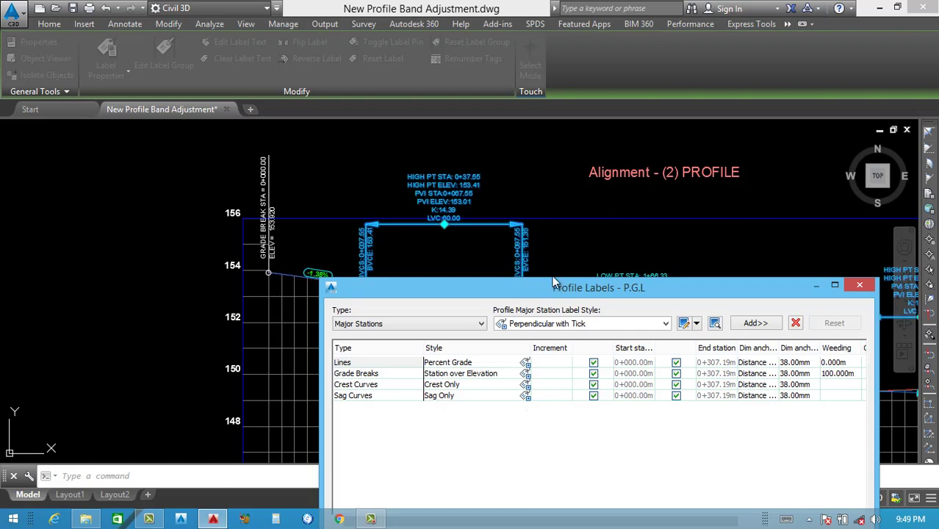
drag(556, 289, 505, 89)
click(475, 187)
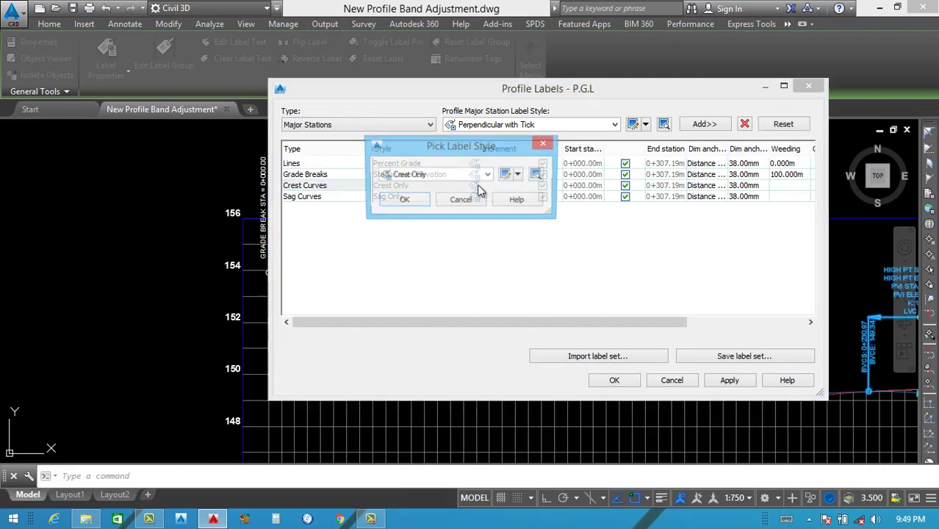
click(506, 176)
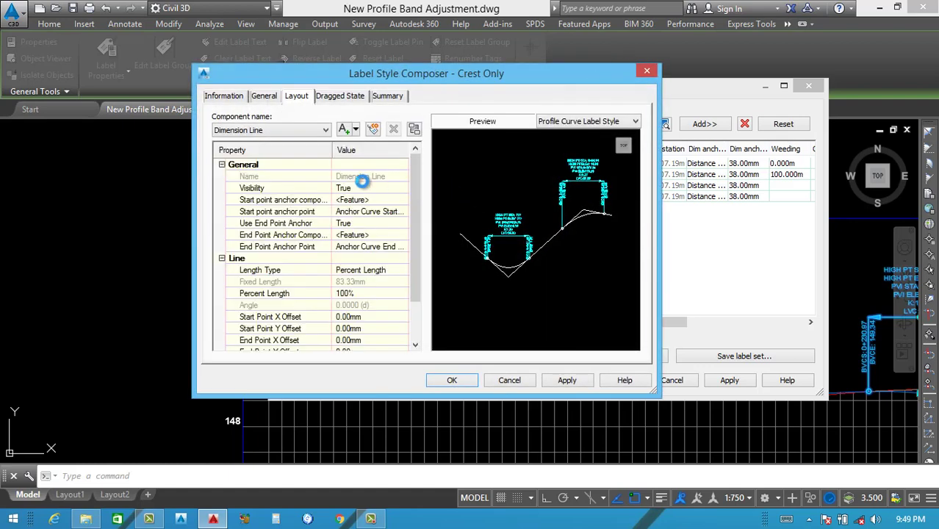
Create a new magenta layer and assign it as the Crest Only label style's layer.
click(284, 130)
click(284, 131)
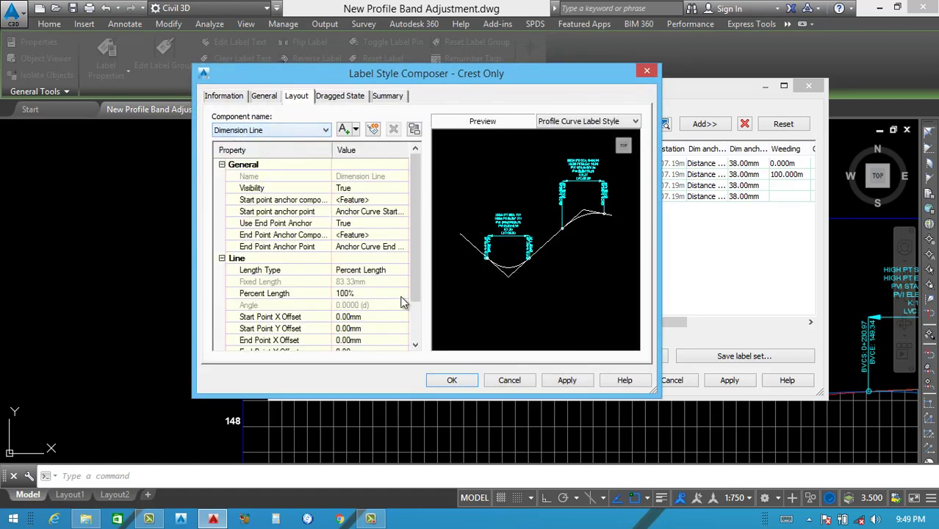
scroll(410, 294, down, 2)
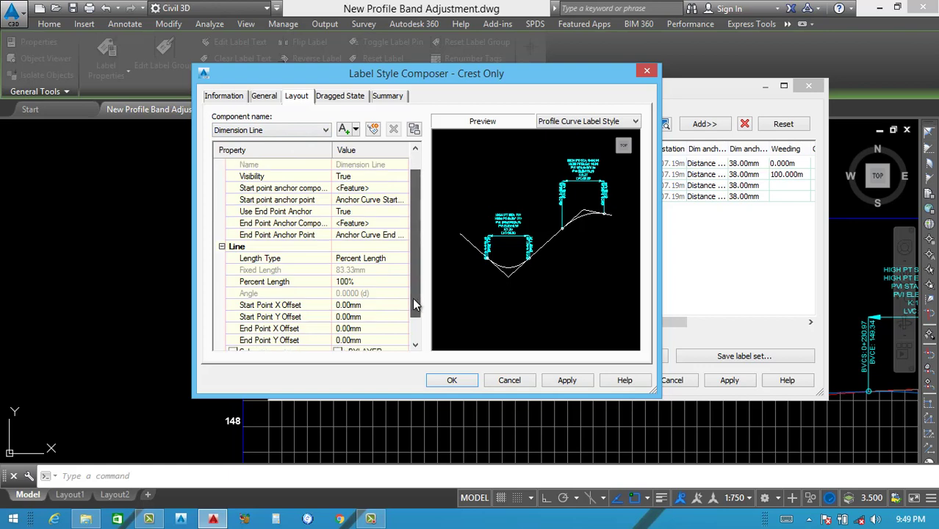
click(266, 100)
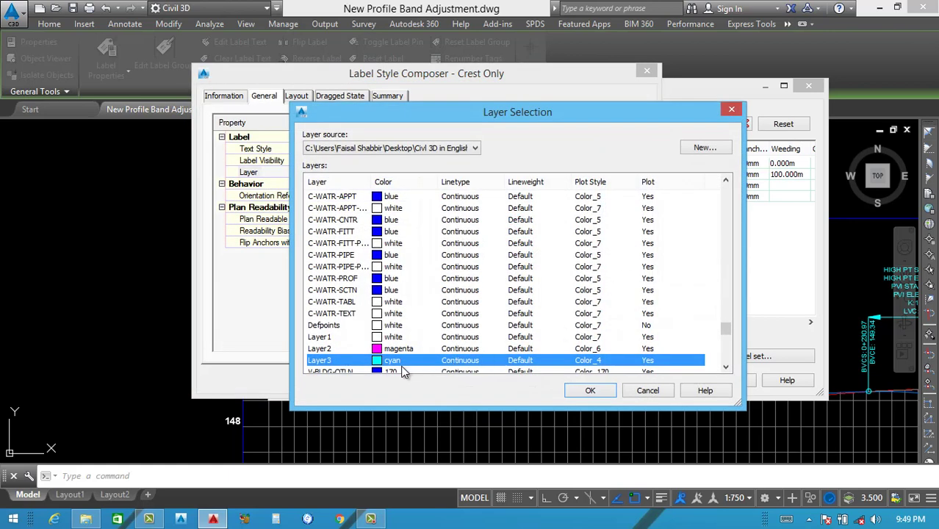
click(705, 148)
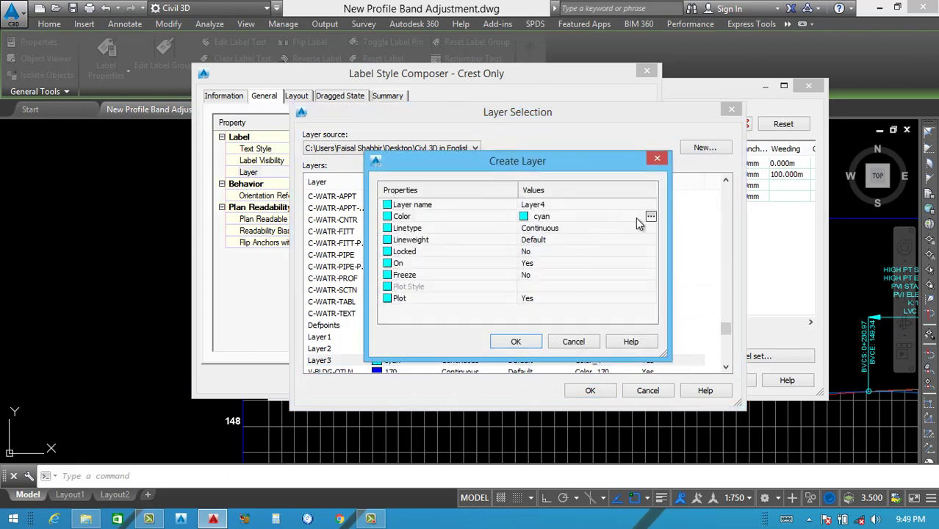
click(651, 216)
click(425, 291)
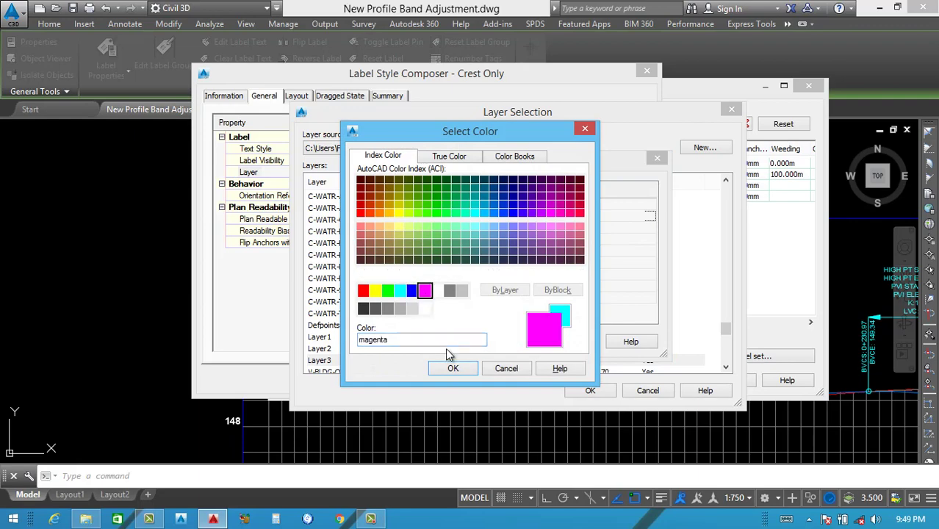
click(453, 368)
click(512, 341)
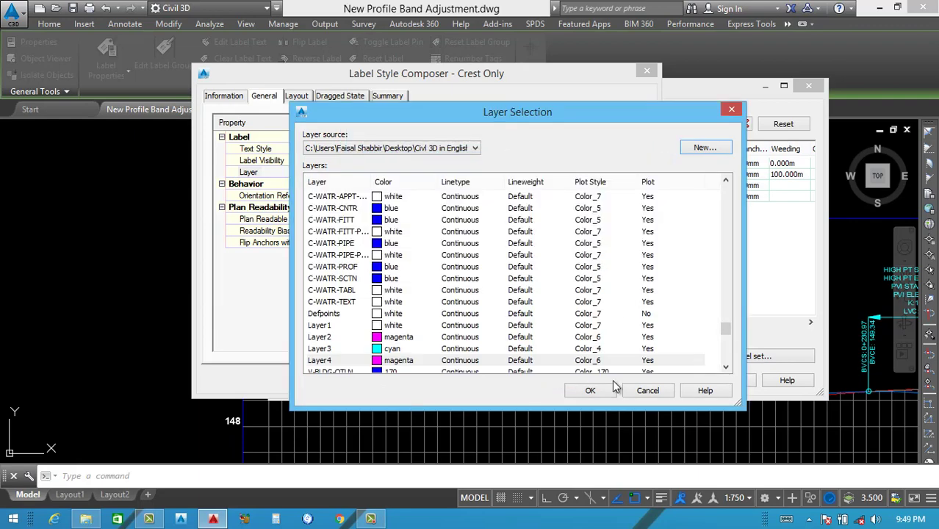
click(597, 392)
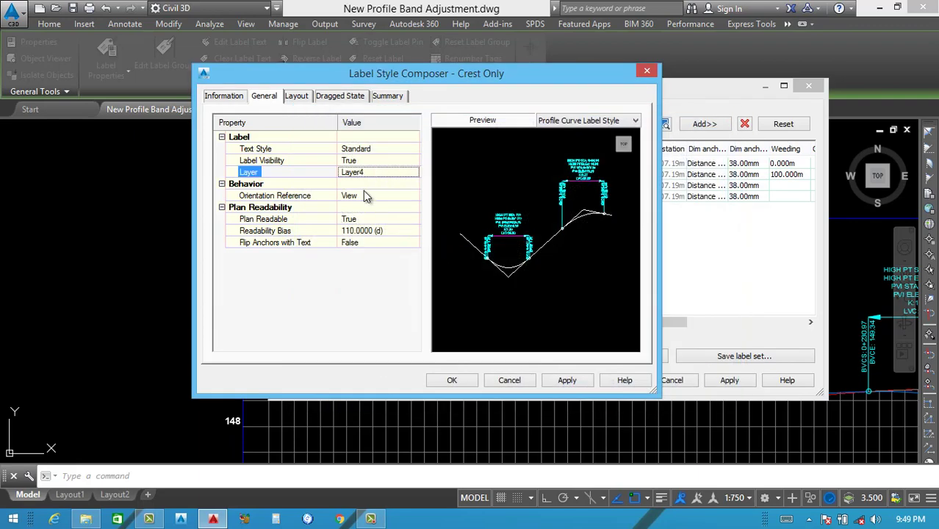
Set the Dimension Line component's colour to magenta in the Crest Only label style.
click(294, 97)
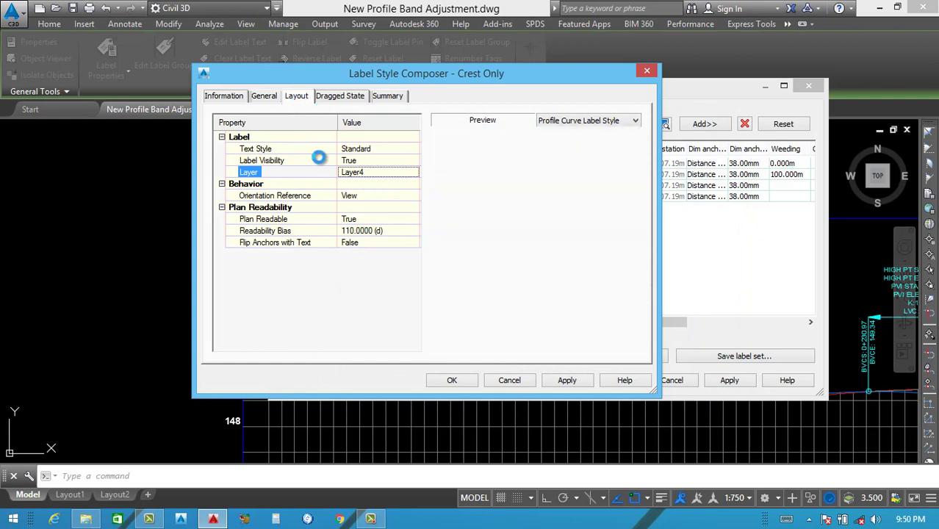
click(292, 132)
click(264, 142)
drag(408, 269, 414, 303)
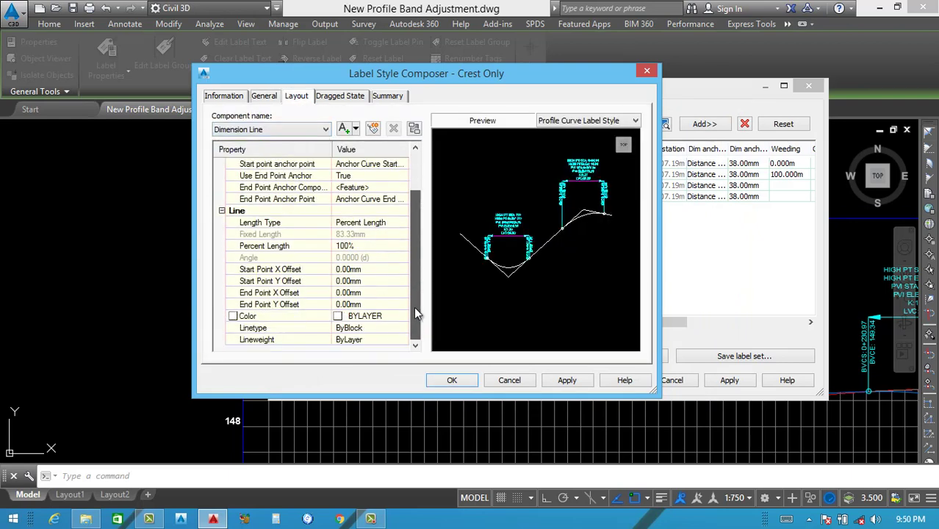
click(402, 317)
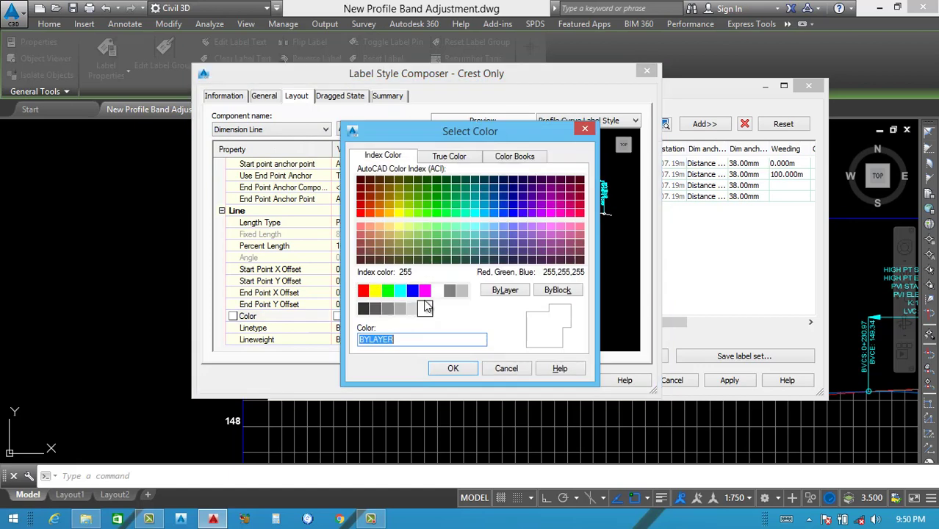
click(424, 290)
click(454, 370)
Set the remaining Crest Only components, including End Arrow, to magenta and apply the style to the P.G.L profile labels.
click(292, 130)
click(259, 152)
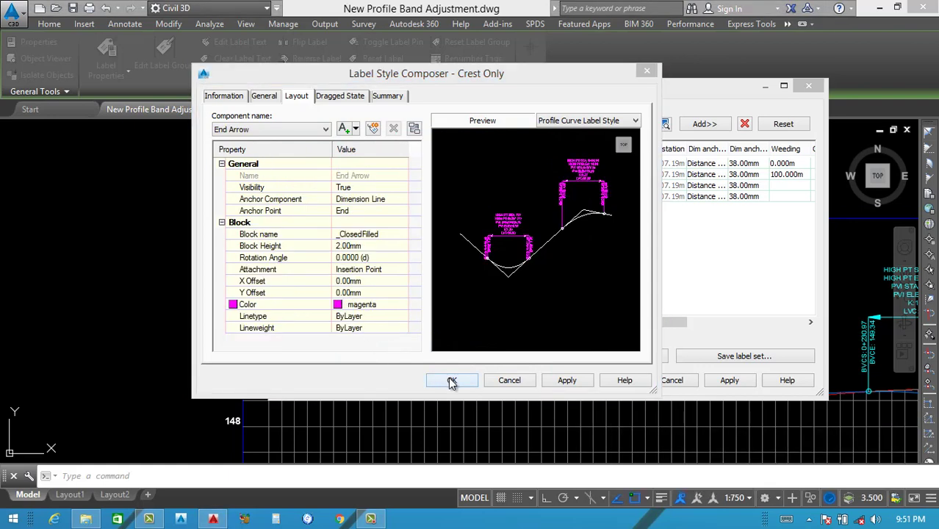
click(451, 380)
click(404, 201)
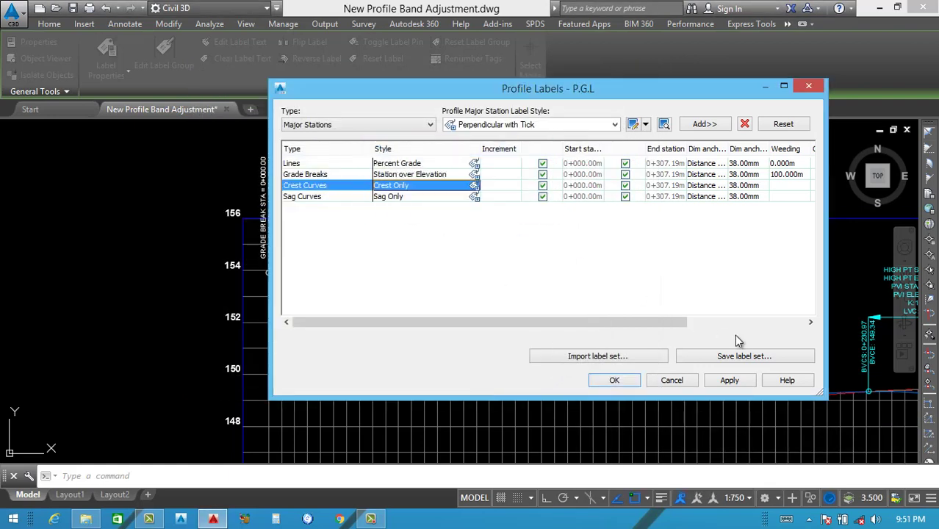
click(731, 380)
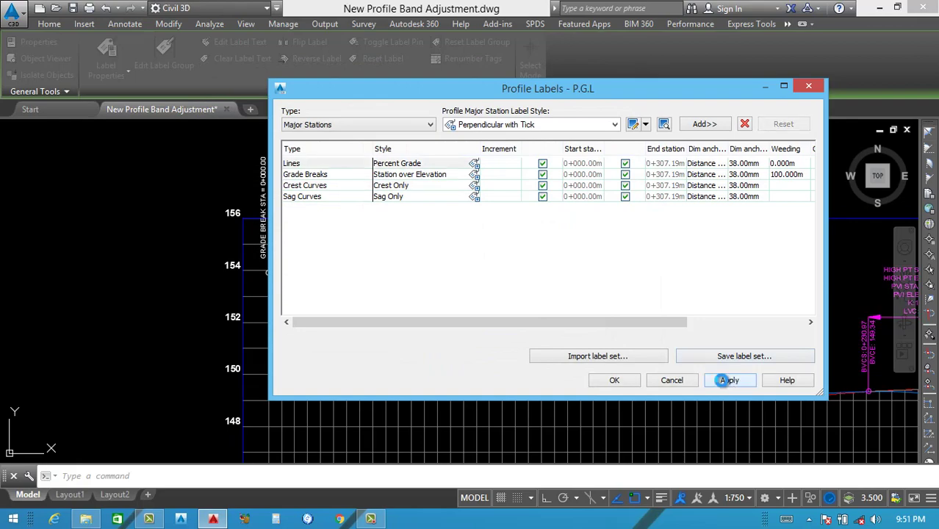
click(610, 379)
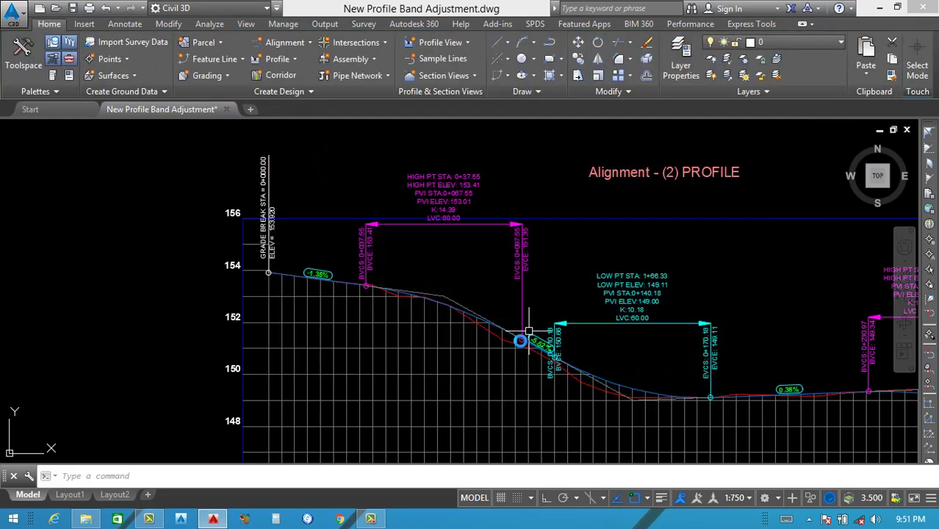
Move the cyan sag curve label upward, farther above the profile line, and deselect it.
scroll(440, 285, down, 5)
scroll(485, 289, up, 6)
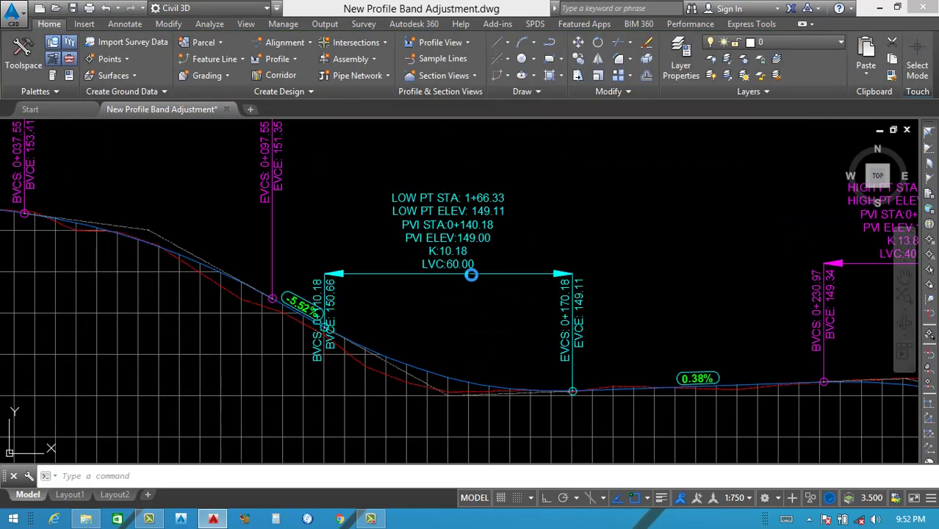
click(449, 279)
click(446, 275)
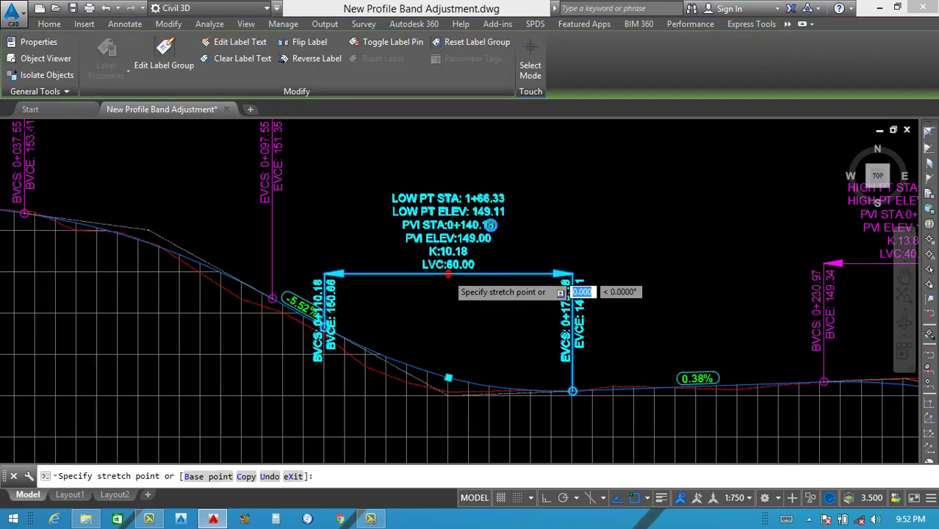
scroll(455, 265, up, 3)
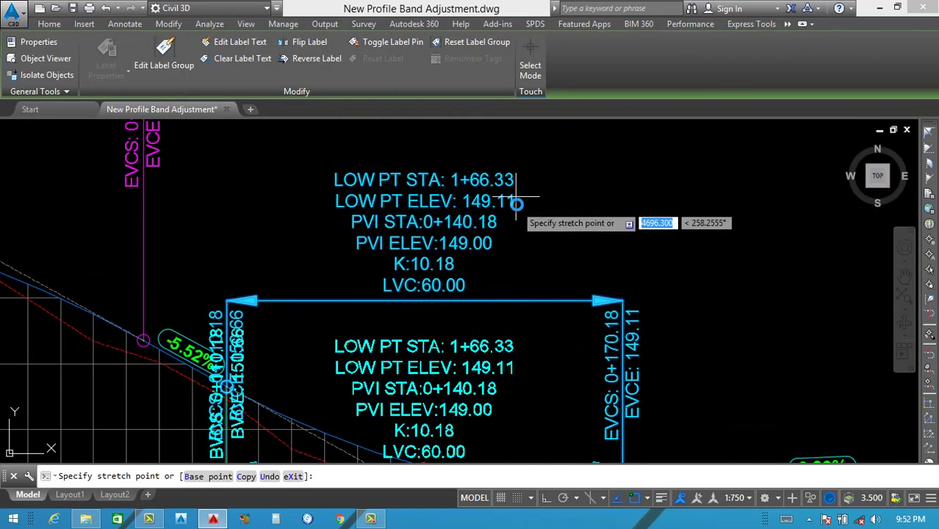
click(502, 200)
scroll(507, 257, down, 6)
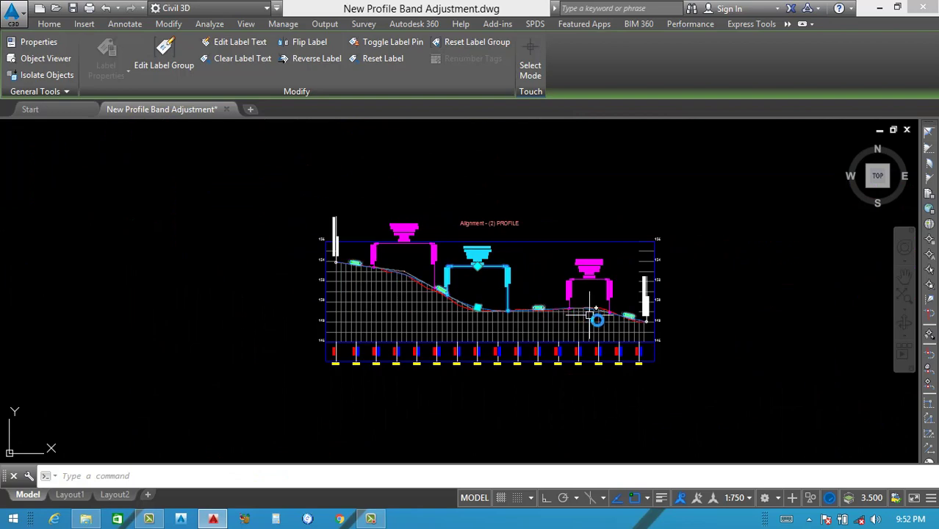
scroll(684, 321, up, 4)
scroll(643, 321, down, 5)
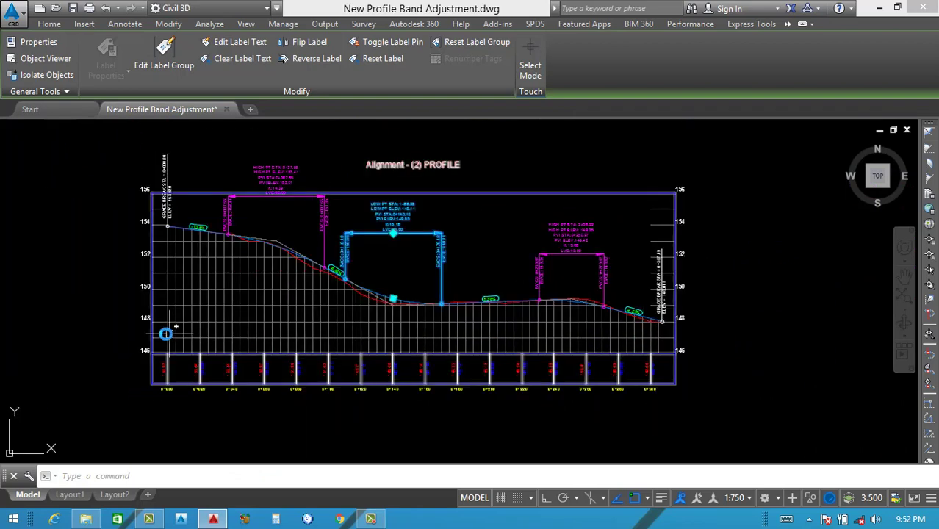
scroll(162, 332, up, 4)
key(Escape)
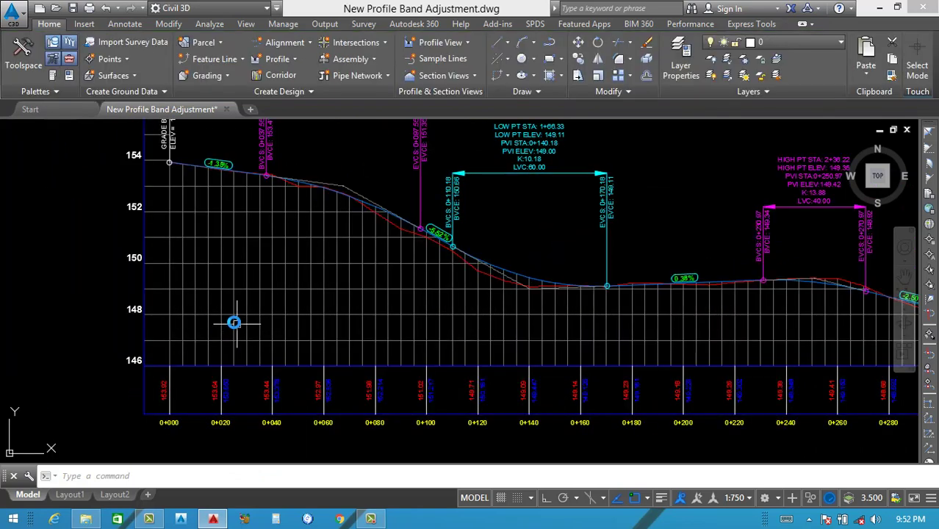
Set the minor tick interval of the profile view style's bottom horizontal axis to 10 m and apply it.
click(235, 319)
right_click(235, 320)
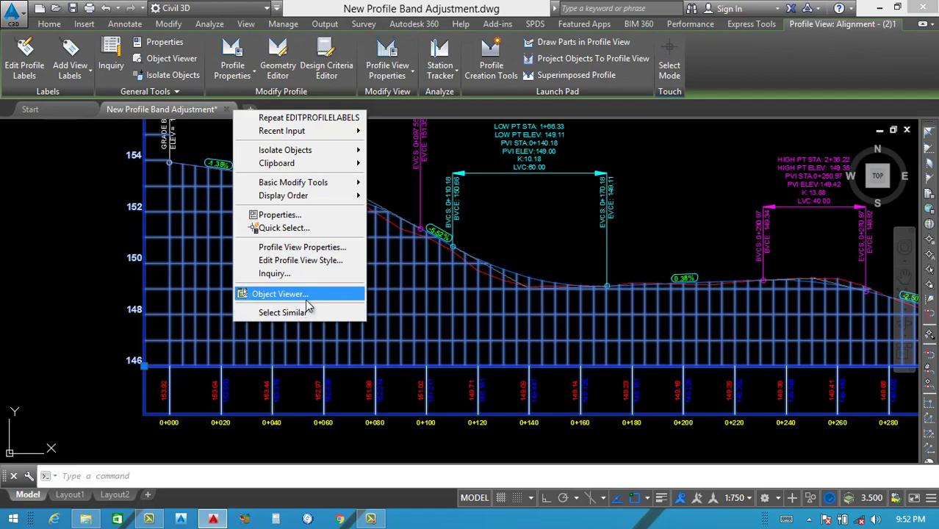
click(297, 260)
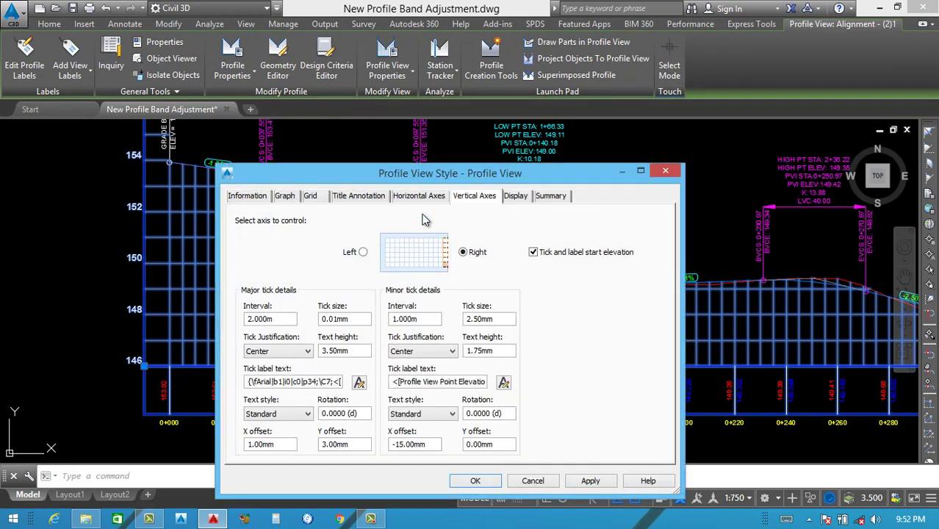
click(419, 195)
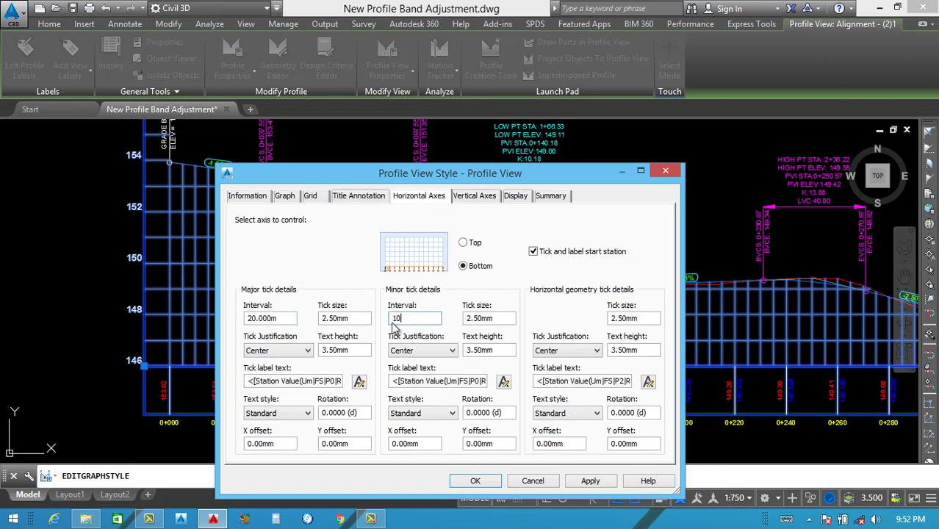
click(583, 481)
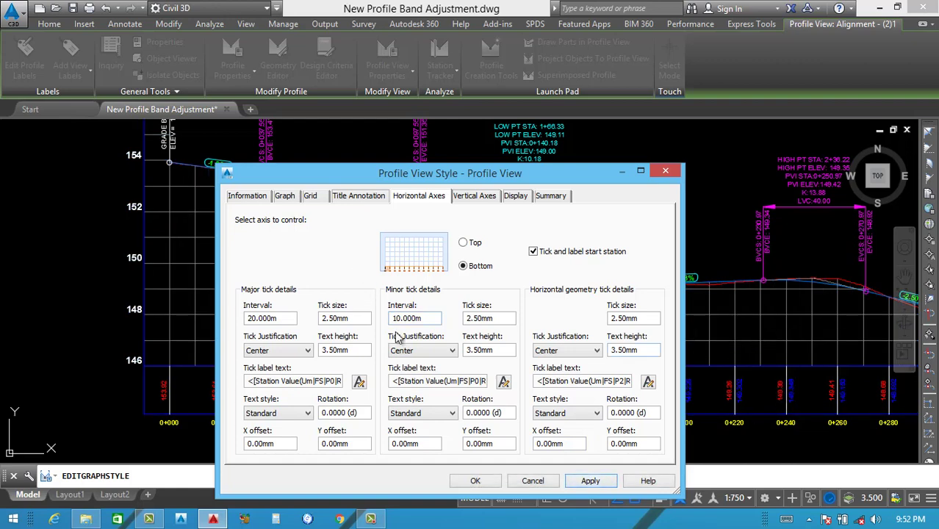
Accept the horizontal axis changes and close the profile view style.
click(474, 482)
scroll(394, 355, down, 5)
scroll(433, 286, up, 4)
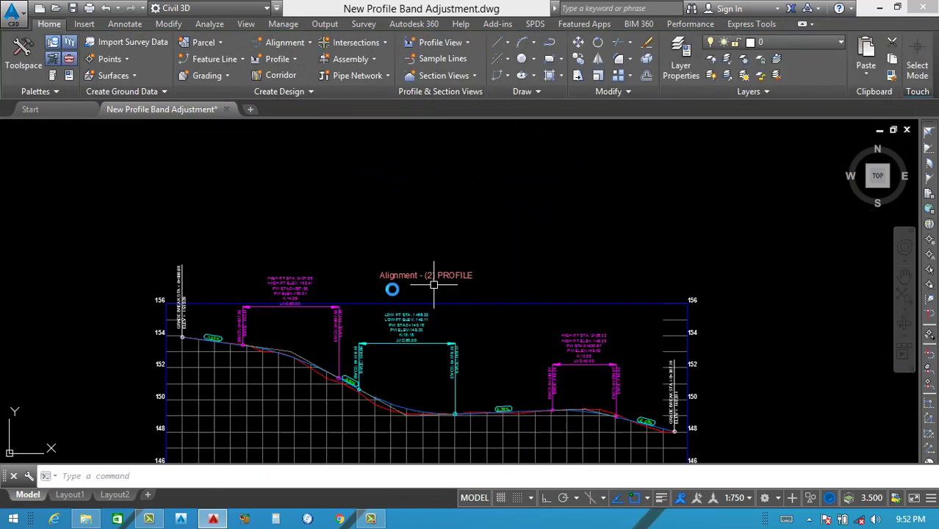
scroll(470, 296, down, 2)
In the profile view style's graph title, set the colour of the whole title text to White.
click(460, 299)
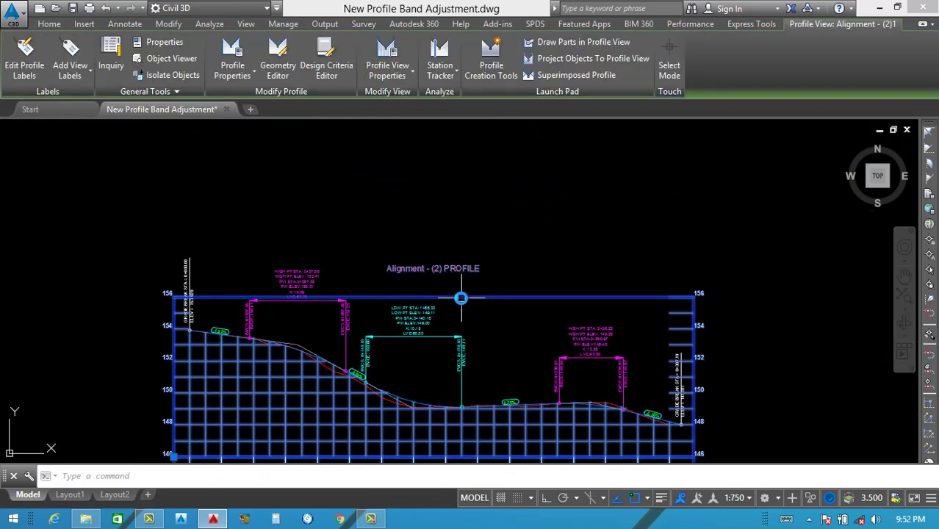
right_click(461, 302)
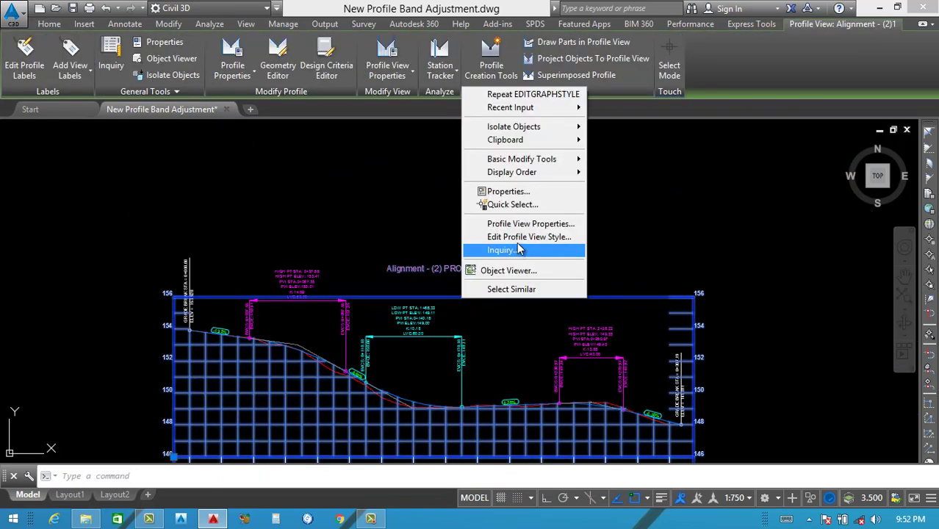
click(577, 238)
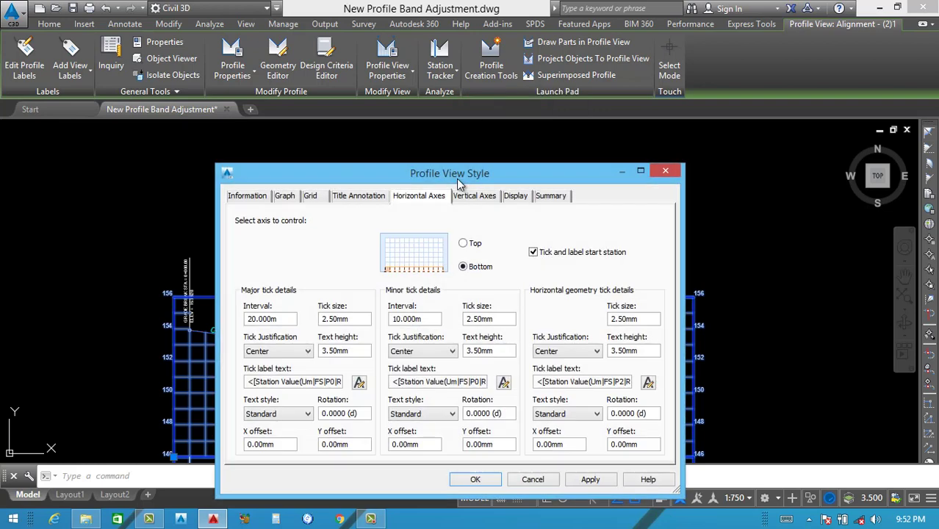
click(366, 197)
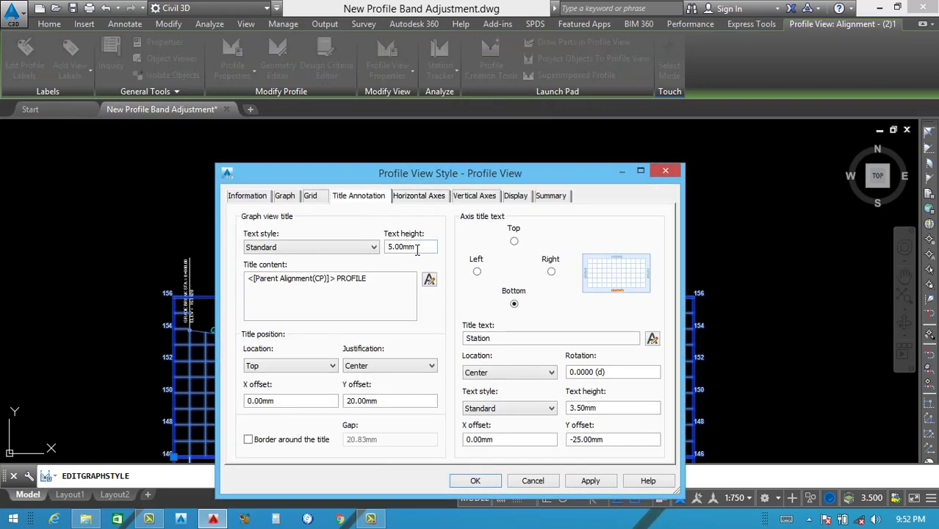
click(430, 282)
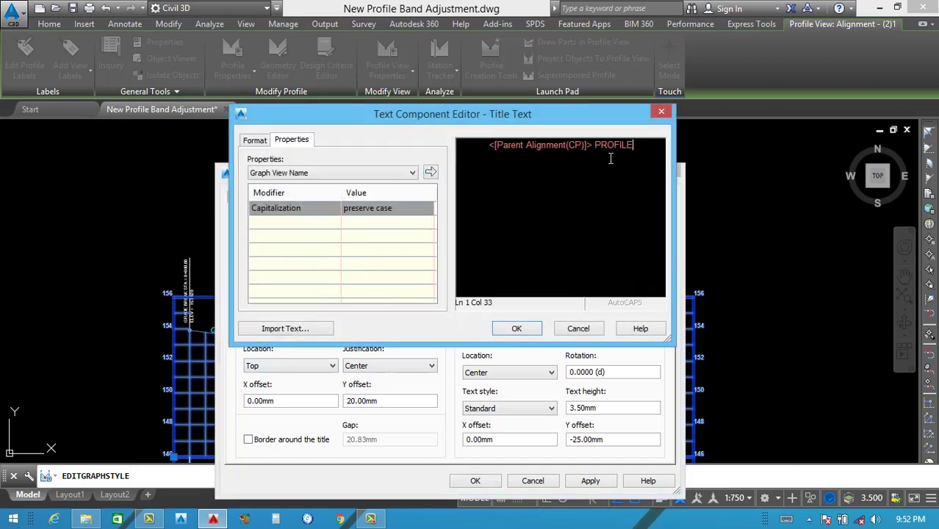
drag(629, 157, 490, 145)
click(255, 140)
click(299, 258)
click(275, 334)
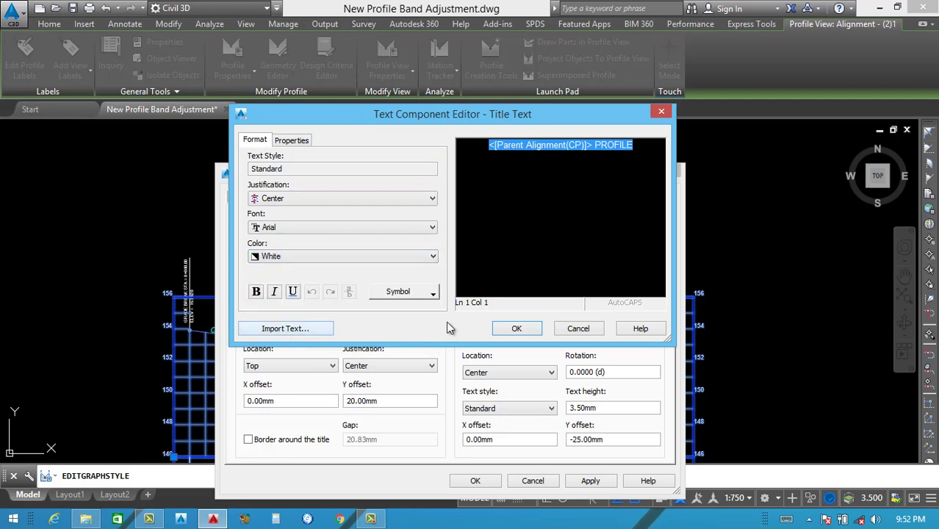
Make the graph title text bold and apply the profile view style.
click(256, 291)
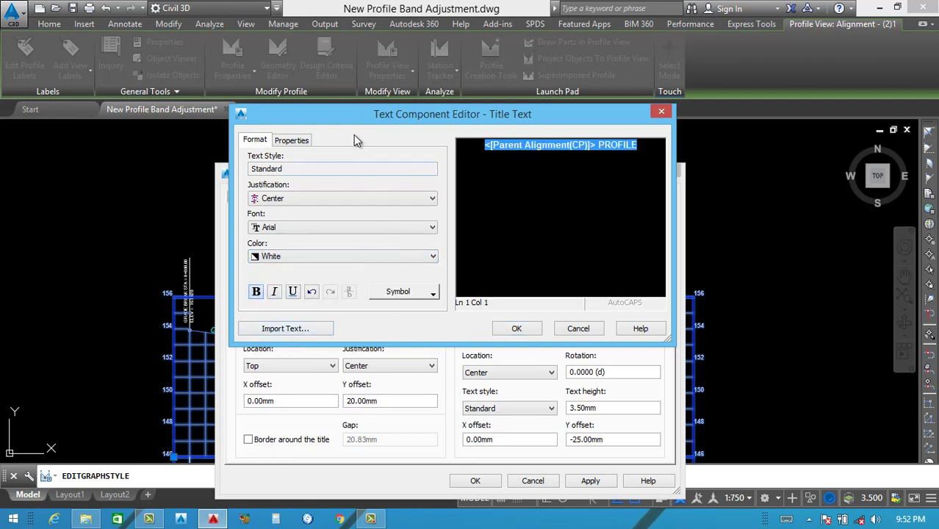
click(514, 328)
mouse_move(485, 175)
mouse_down()
mouse_move(551, 381)
mouse_move(456, 121)
mouse_up()
click(607, 431)
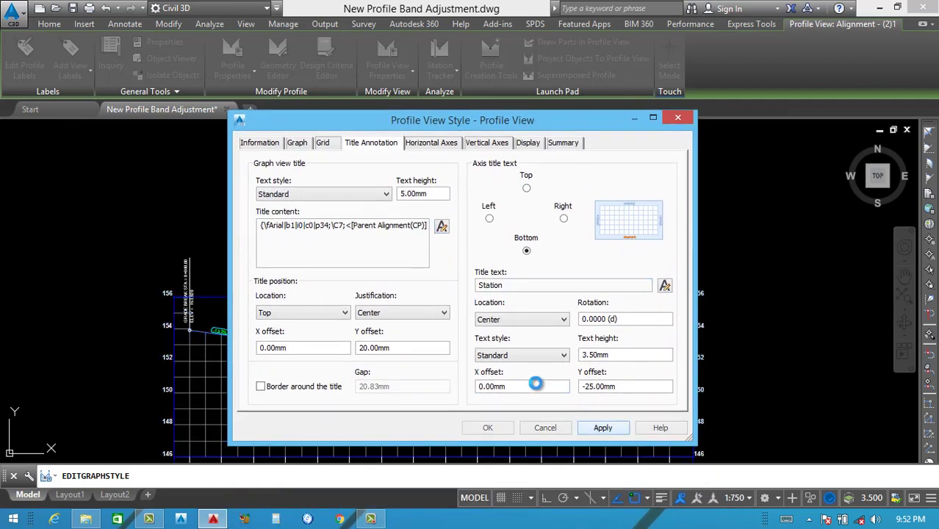
mouse_move(506, 120)
mouse_down()
mouse_move(761, 218)
mouse_move(812, 191)
mouse_up()
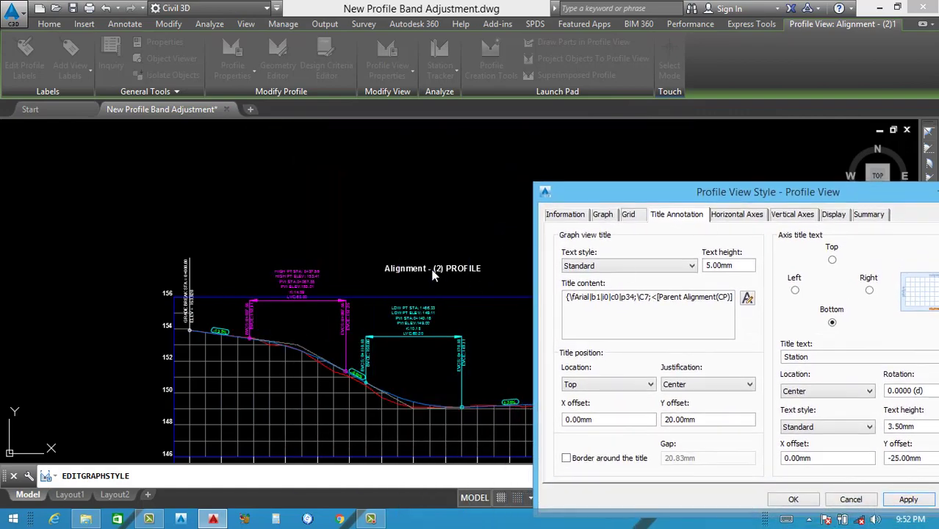
Replace the graph title content with "Grand Truck Road" and apply the style.
mouse_move(644, 190)
mouse_down()
mouse_move(481, 140)
mouse_move(457, 119)
mouse_move(713, 131)
mouse_move(666, 115)
mouse_up()
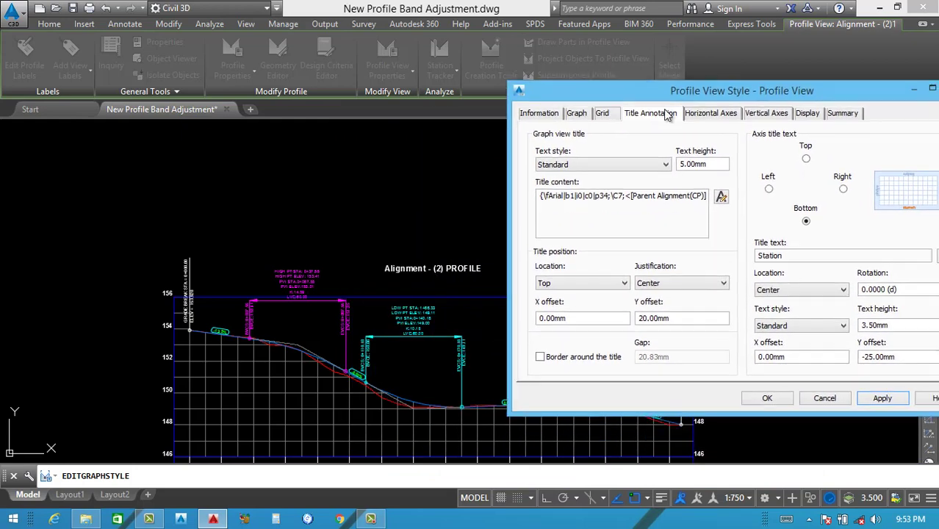
click(721, 196)
drag(651, 160, 434, 175)
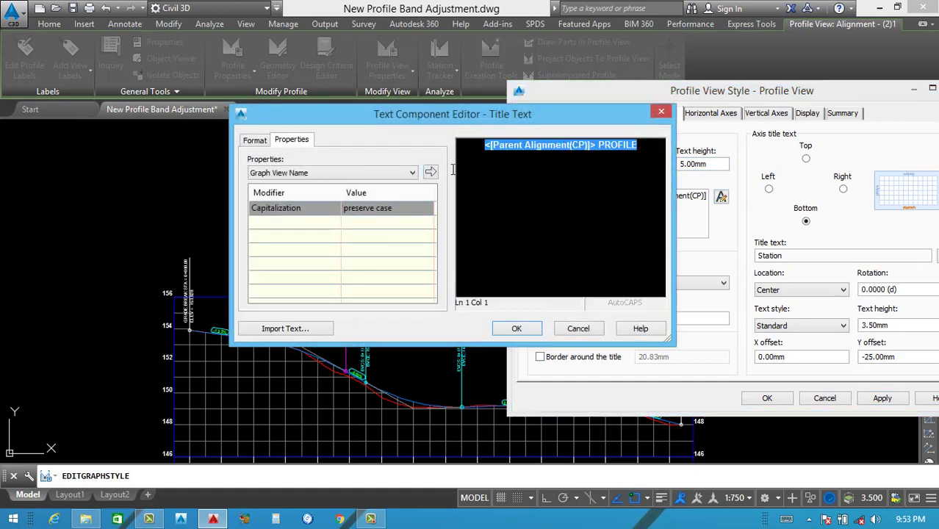
text(Gra)
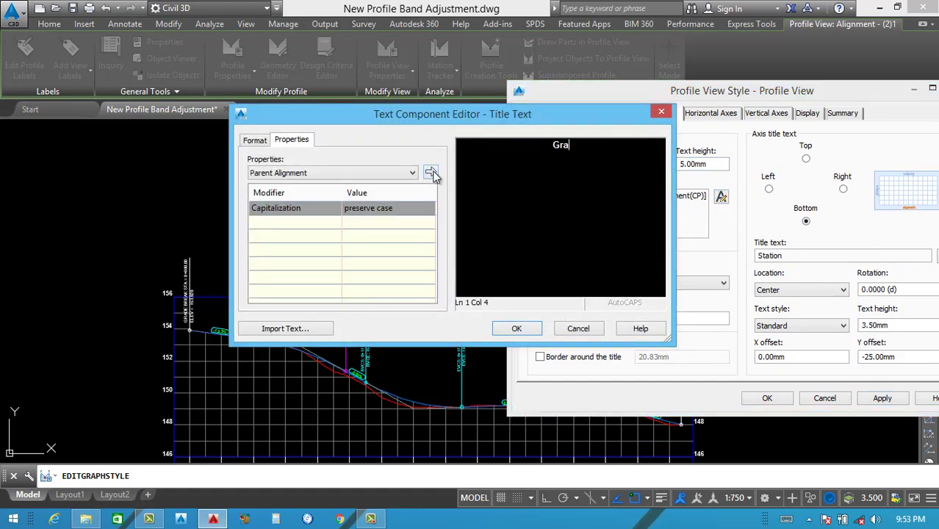
text(nd Truck Road)
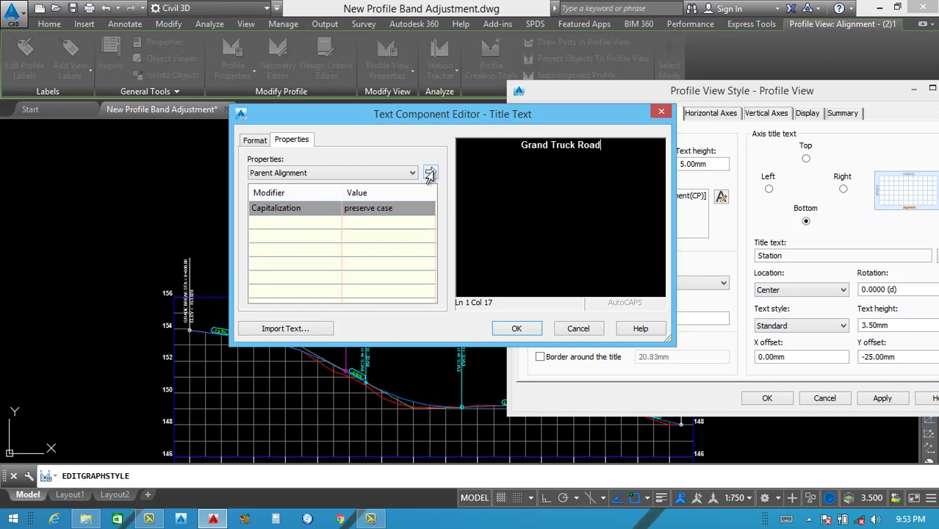
click(517, 329)
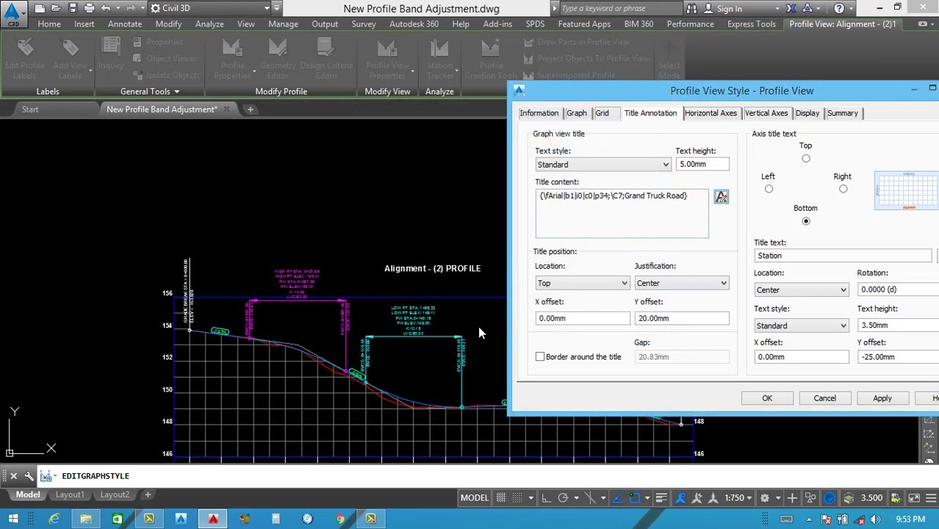
click(882, 399)
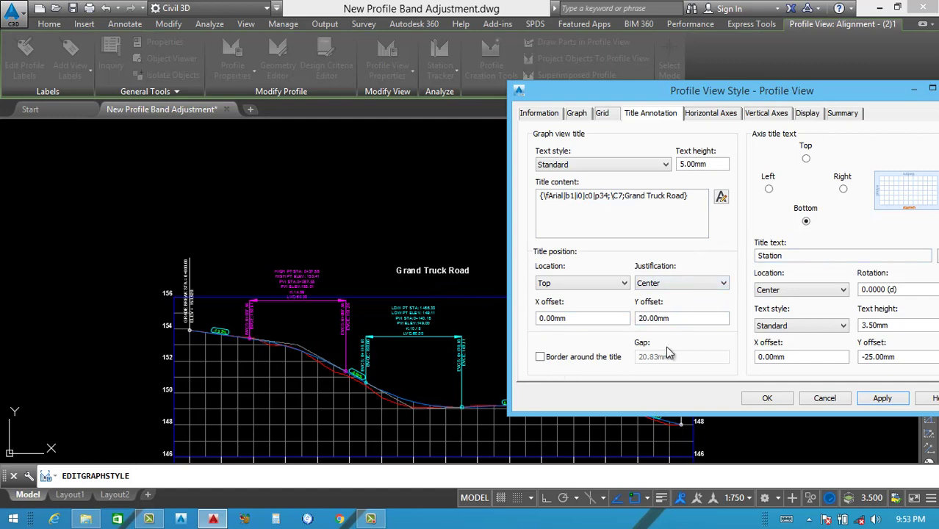
Set the Y offset of the graph title position to 5 mm and apply it.
drag(683, 321, 625, 347)
text(5)
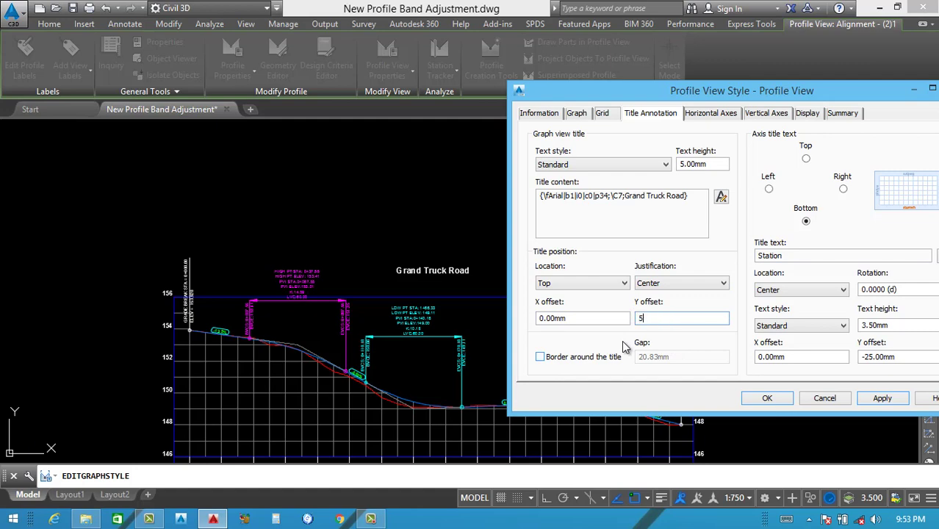
click(873, 398)
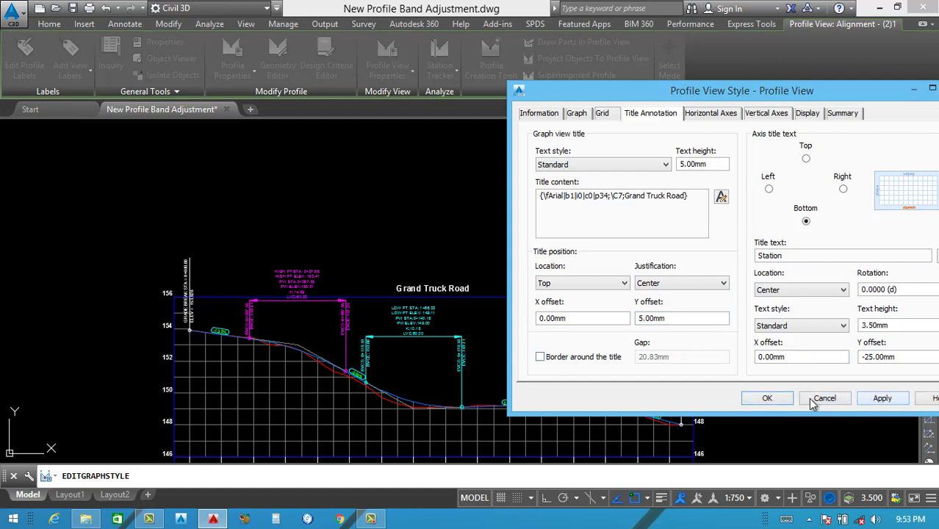
Set the graph title's text height to 8 mm, apply it and close the profile view style.
drag(709, 165, 677, 167)
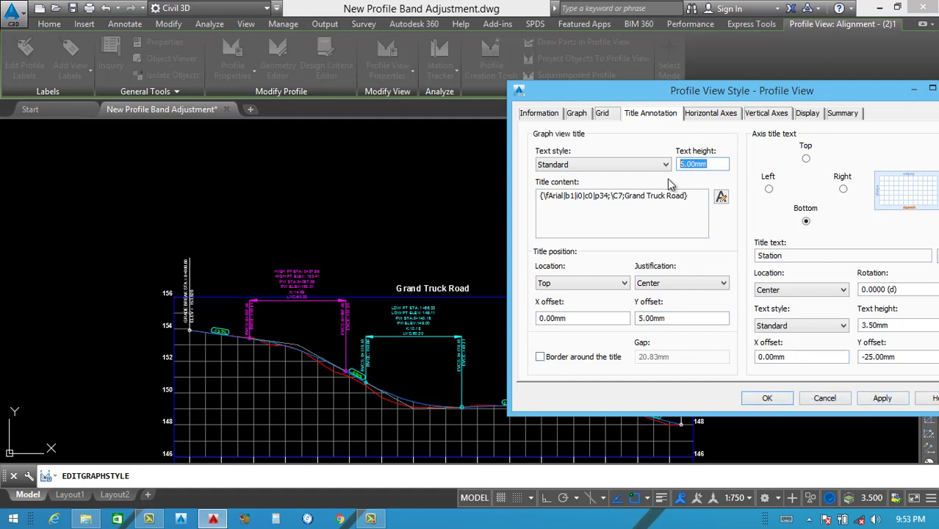
text(8)
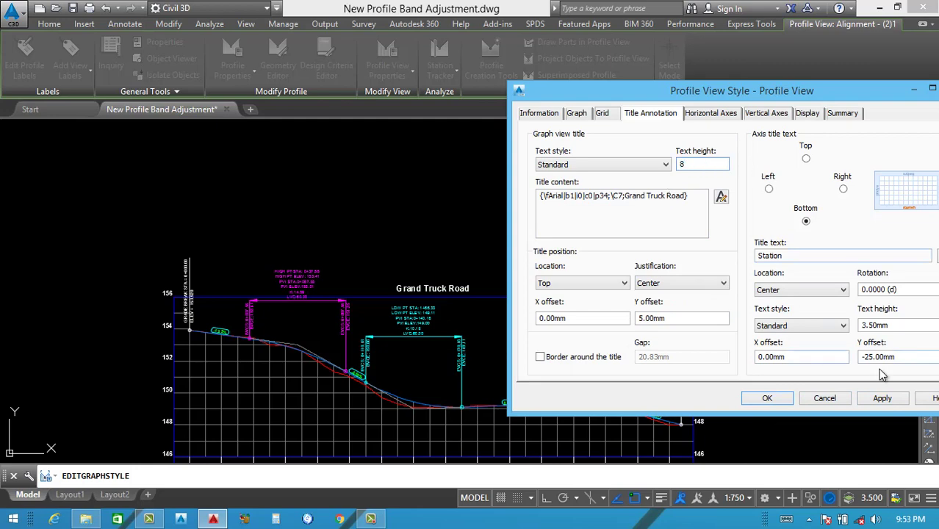
click(883, 398)
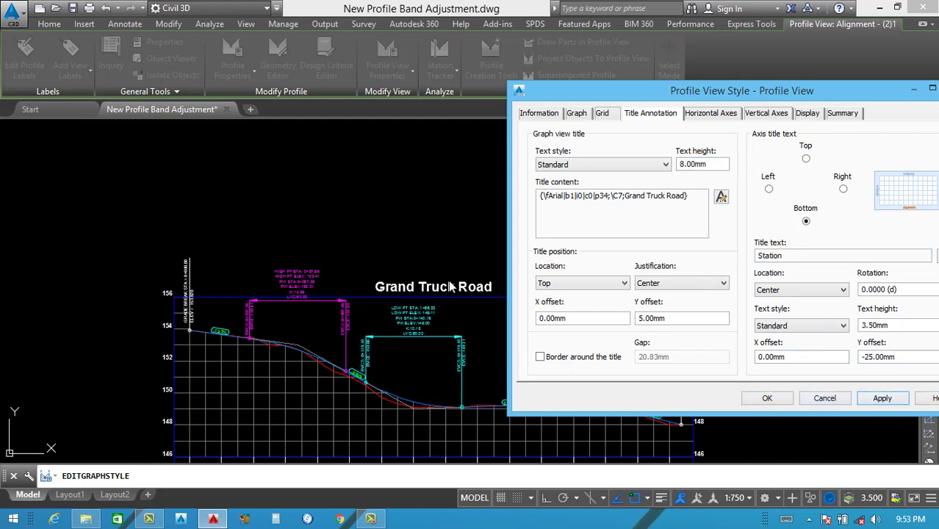
click(768, 398)
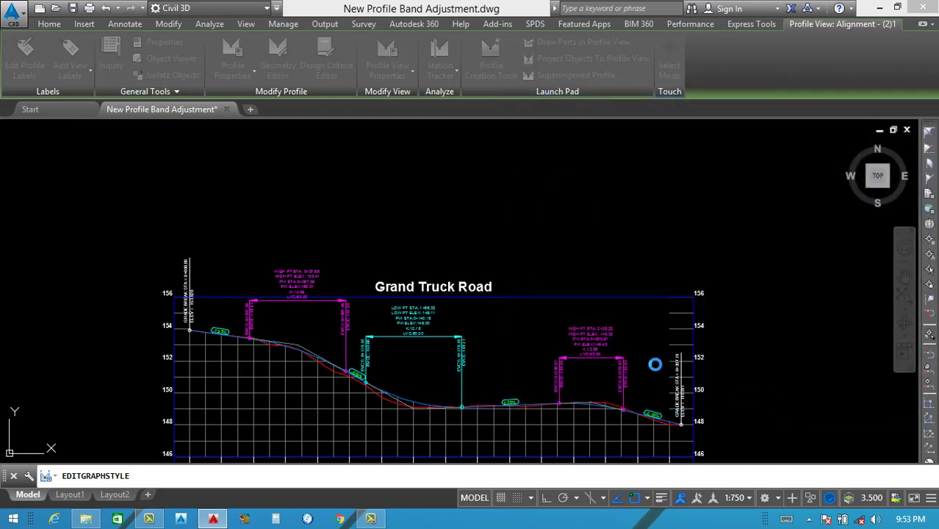
Examine the restyled profile view, including its title, curve labels, grid and elevation band.
scroll(471, 274, down, 5)
scroll(543, 345, up, 5)
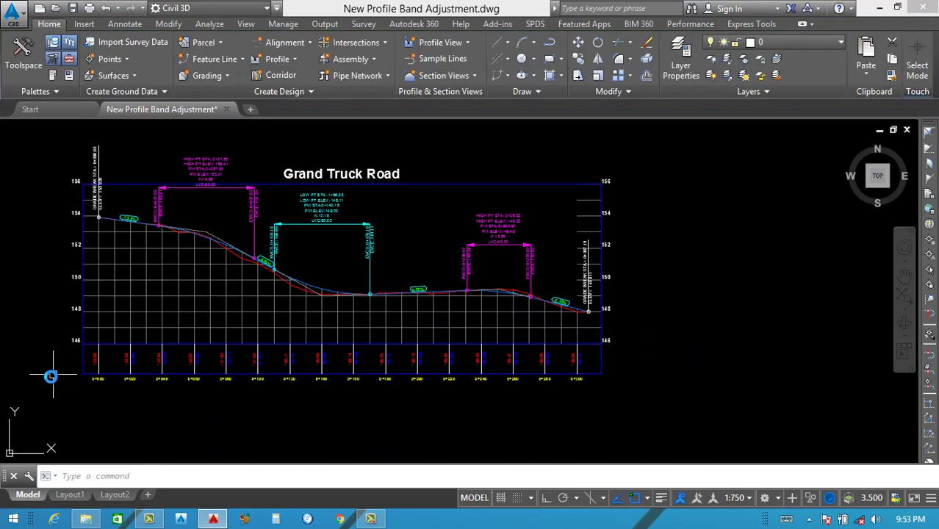
scroll(54, 374, up, 5)
scroll(187, 394, down, 5)
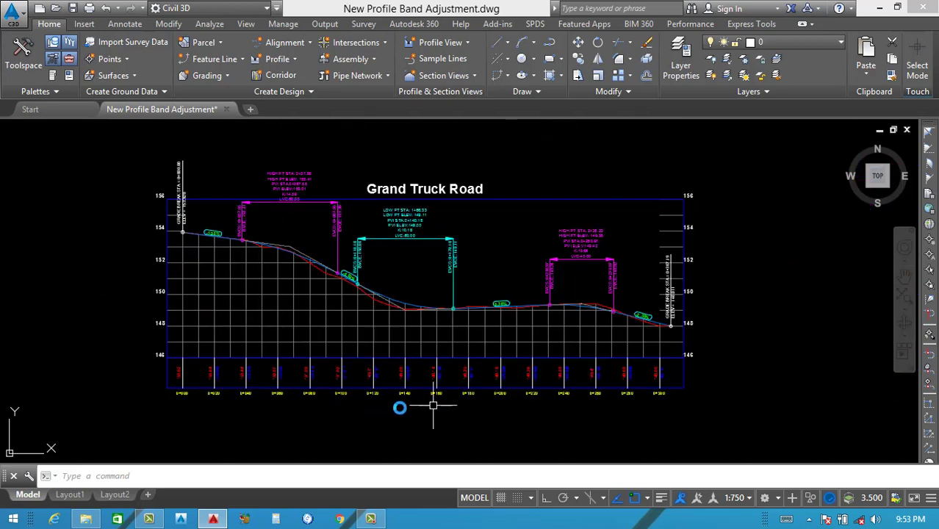
scroll(666, 393, up, 3)
scroll(604, 390, down, 5)
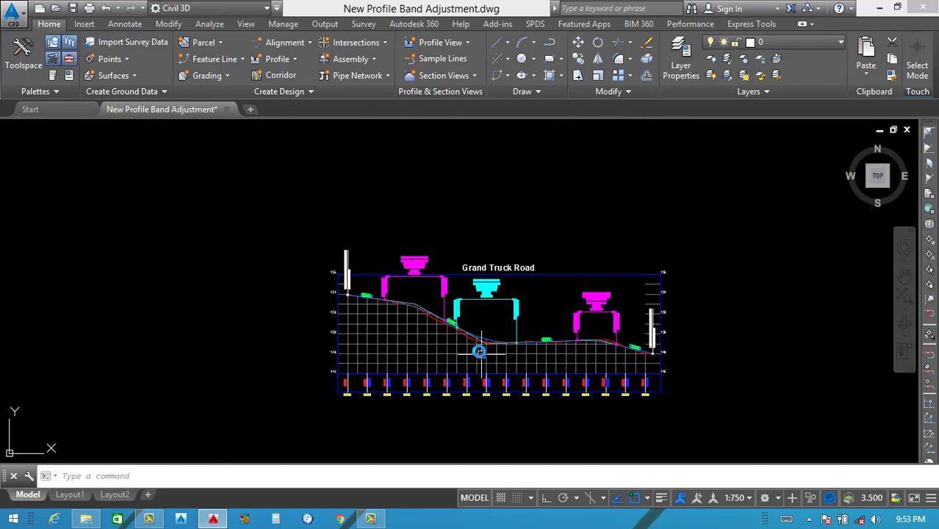
scroll(479, 352, up, 2)
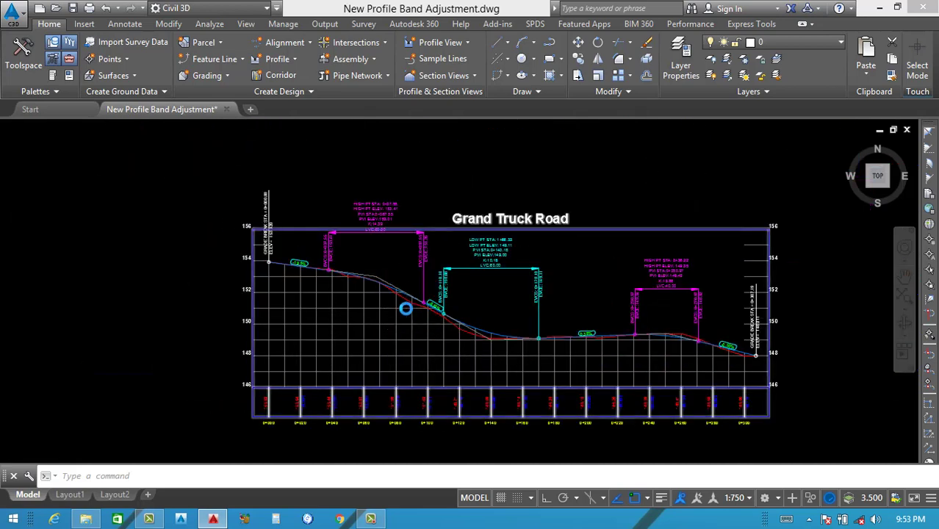
scroll(509, 353, down, 3)
scroll(517, 350, up, 2)
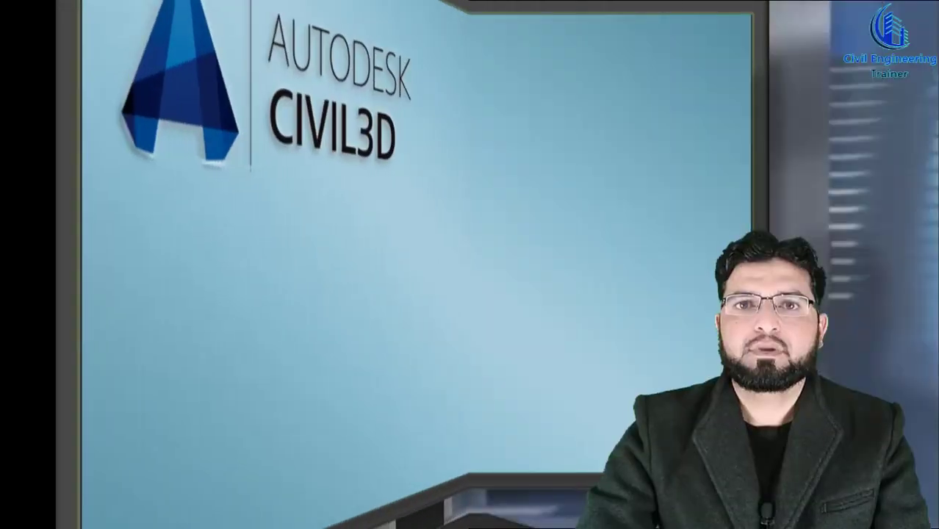